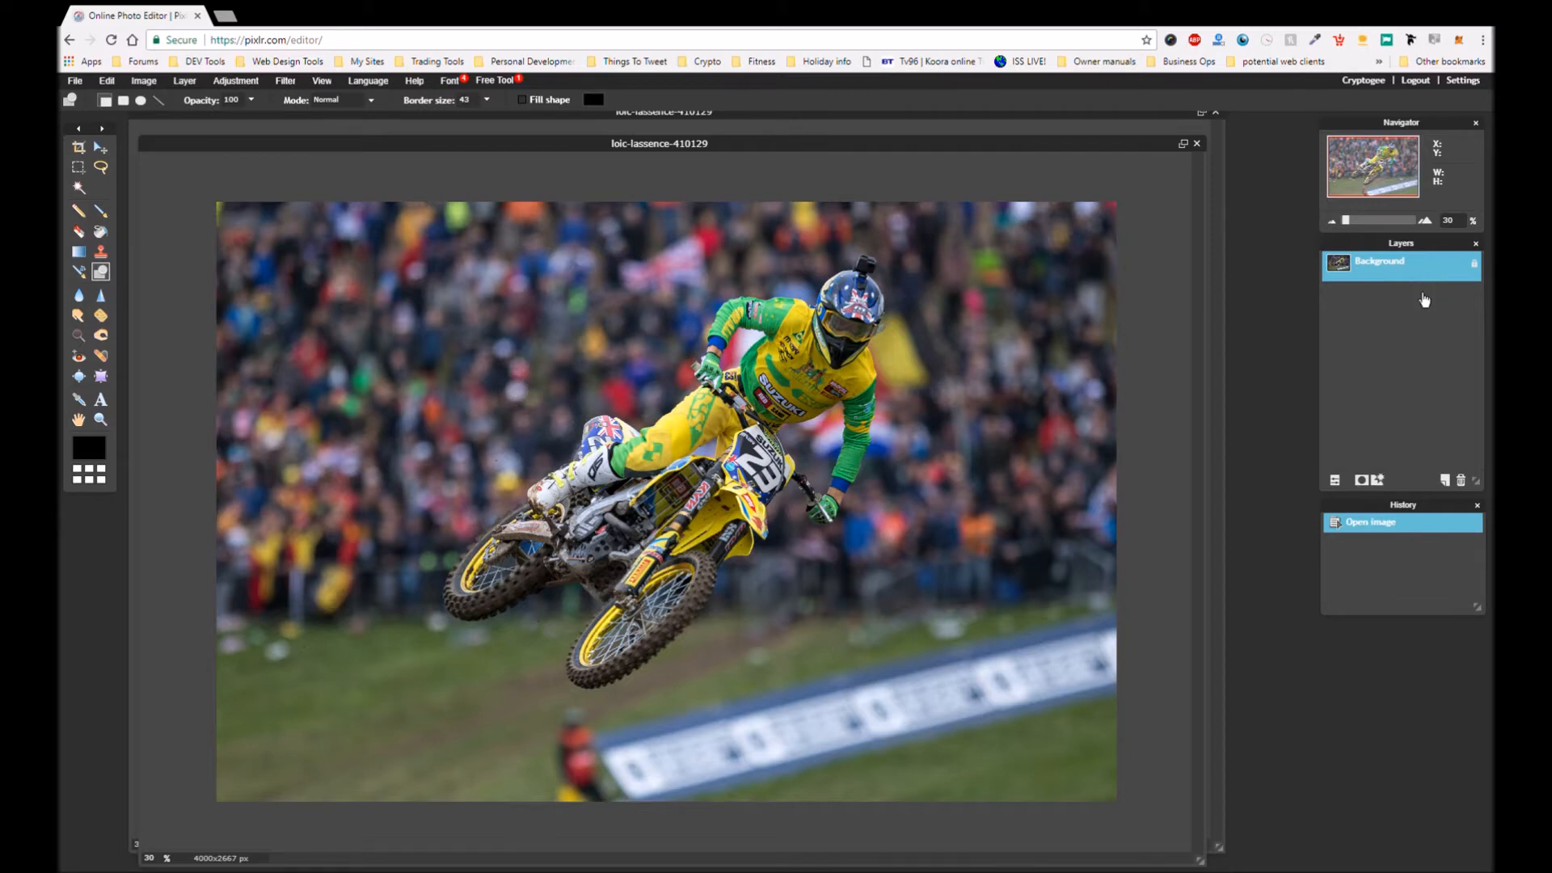
# Duplicate the photo layer, then unlock the original layer and rename it Background
pyautogui.hotkey('ctrl', 'j')
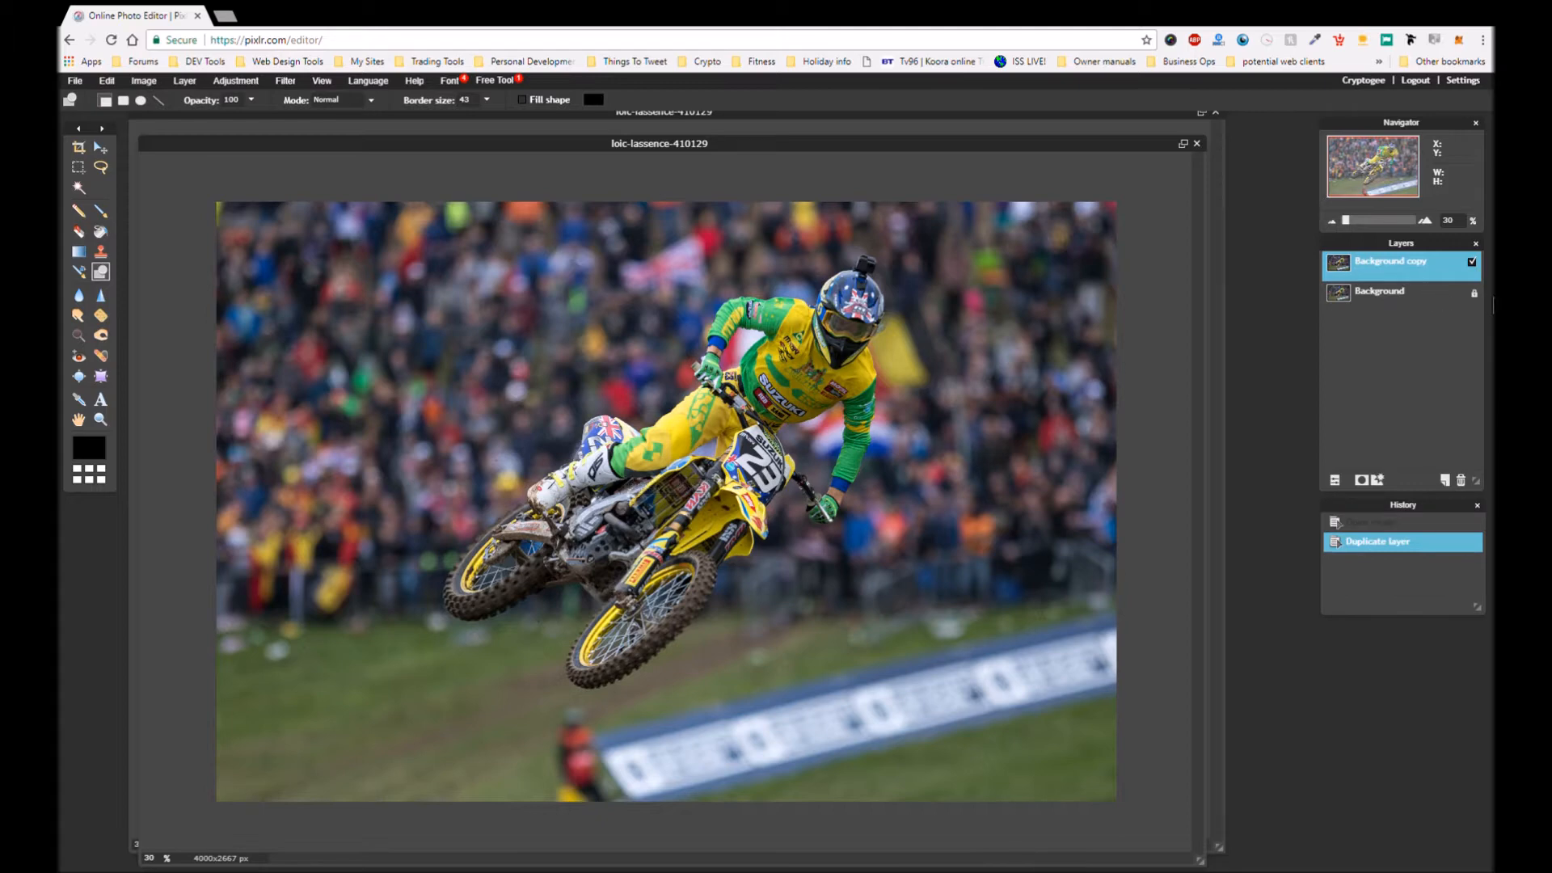
pyautogui.click(1482, 307)
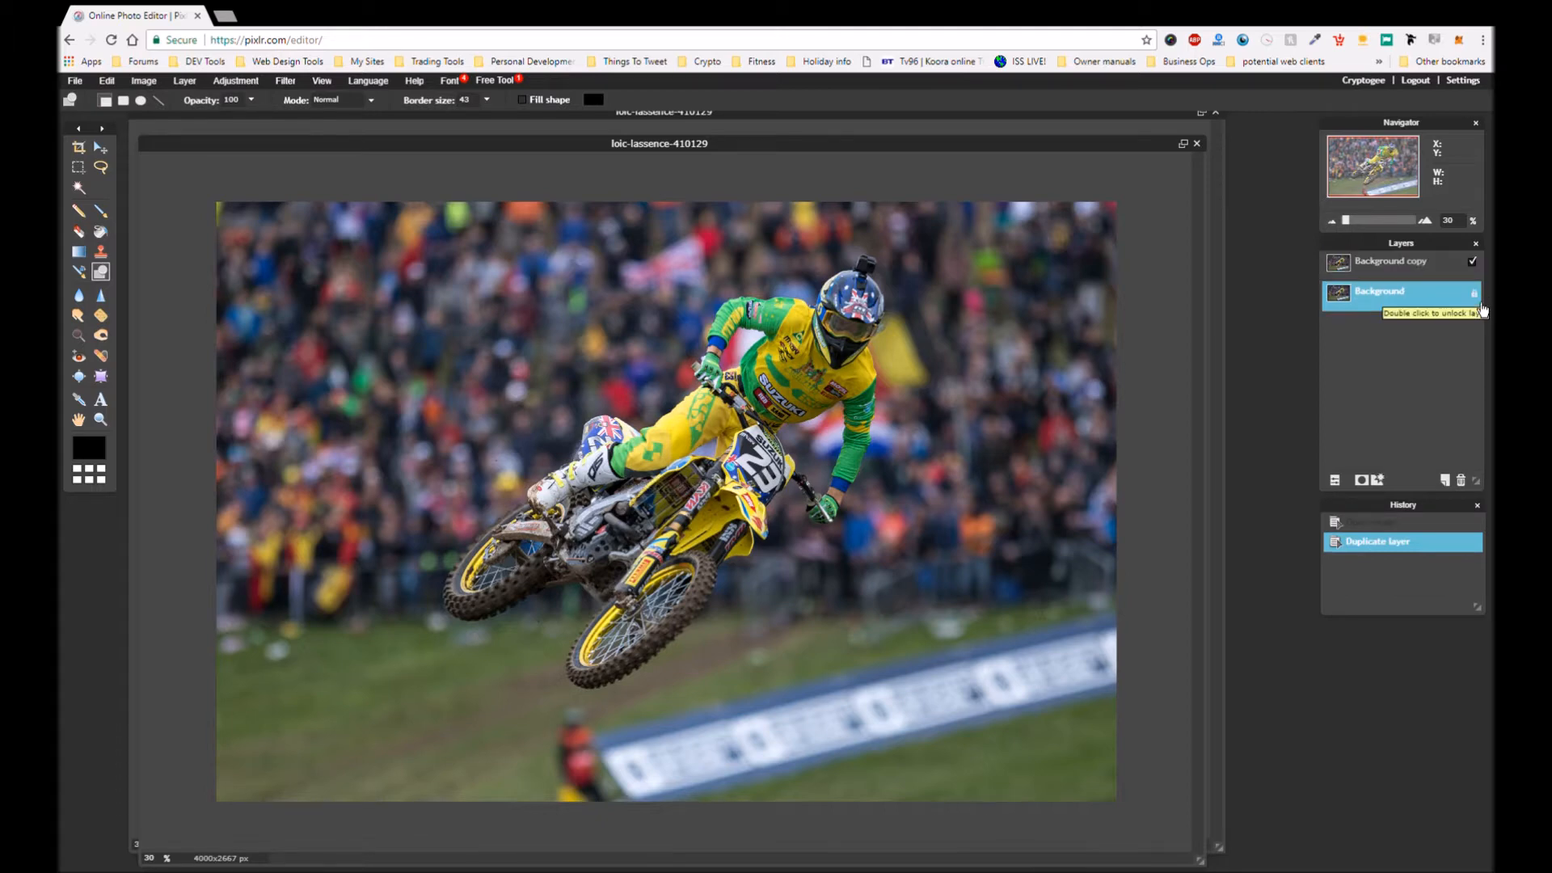
pyautogui.doubleClick(1482, 307)
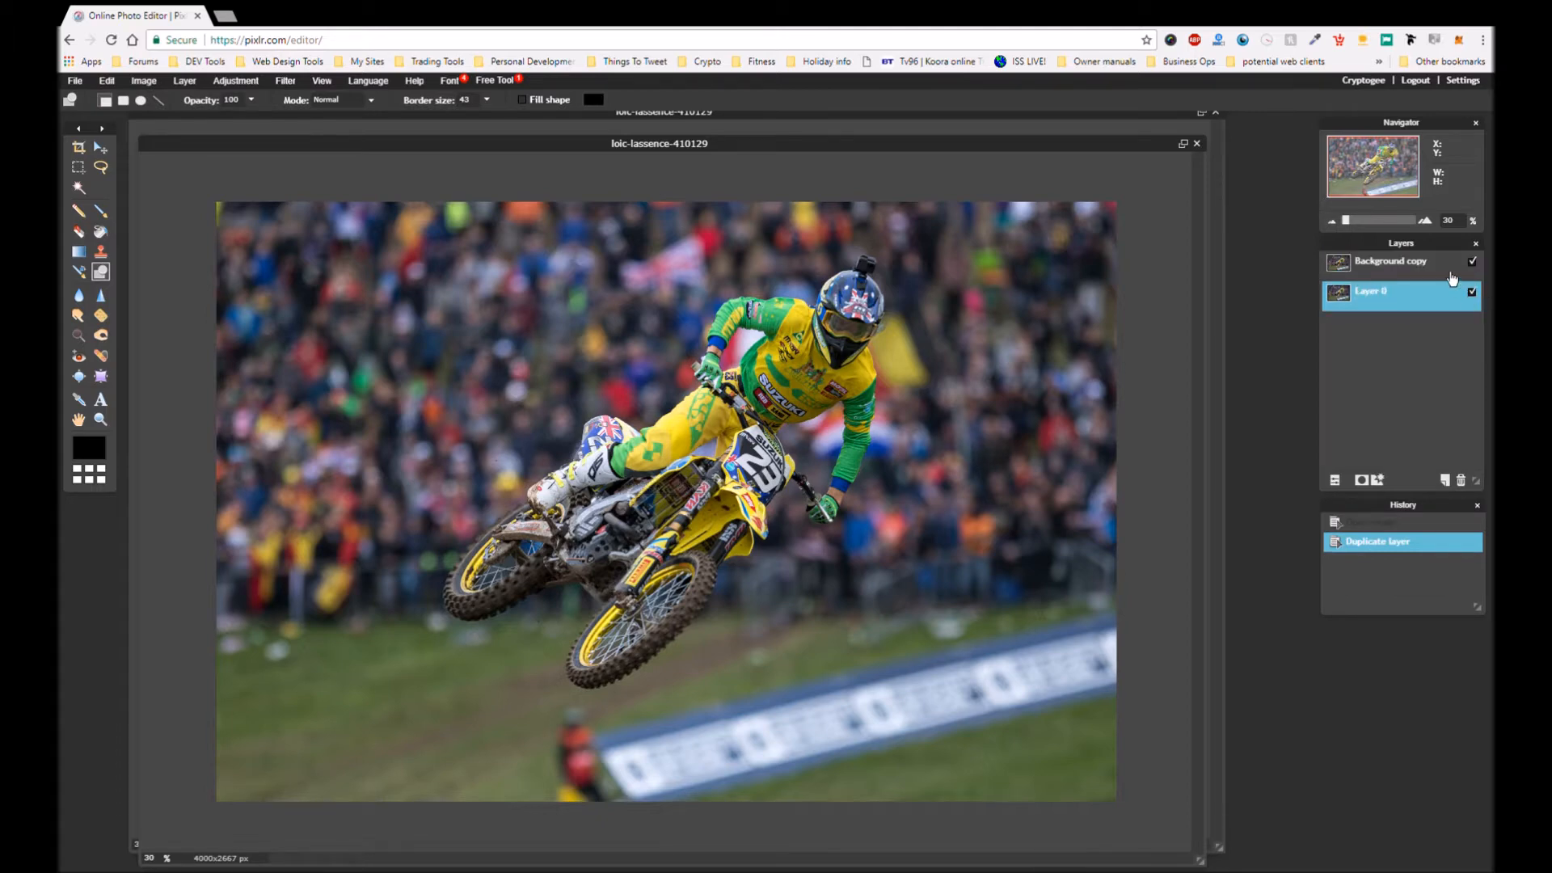
pyautogui.doubleClick(1390, 302)
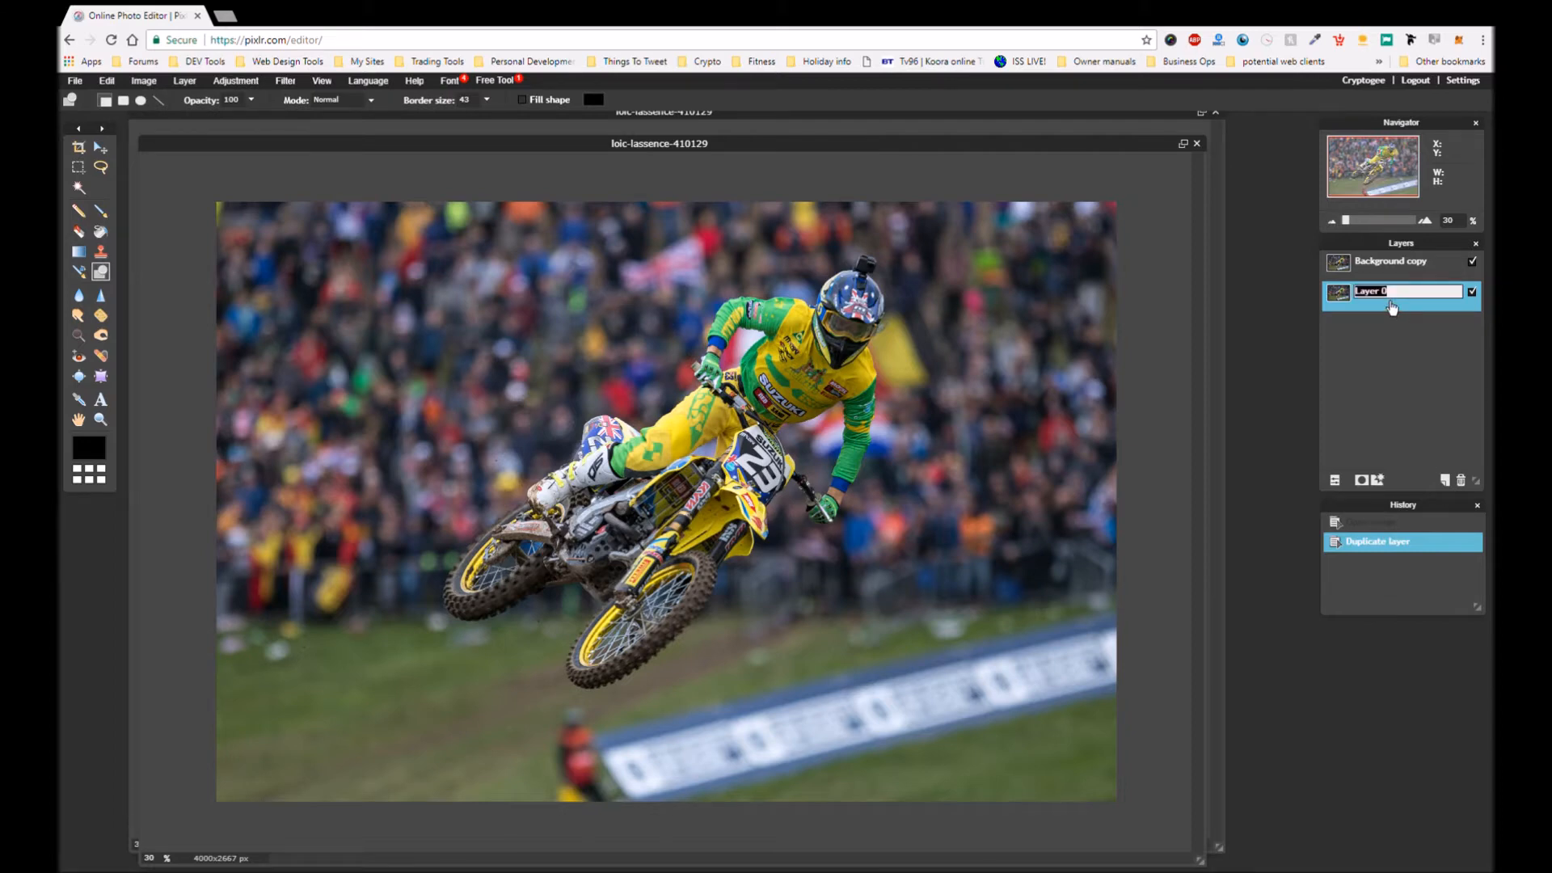
pyautogui.write('Background')
# Rename the duplicated photo layer as Mask
pyautogui.click(1395, 270)
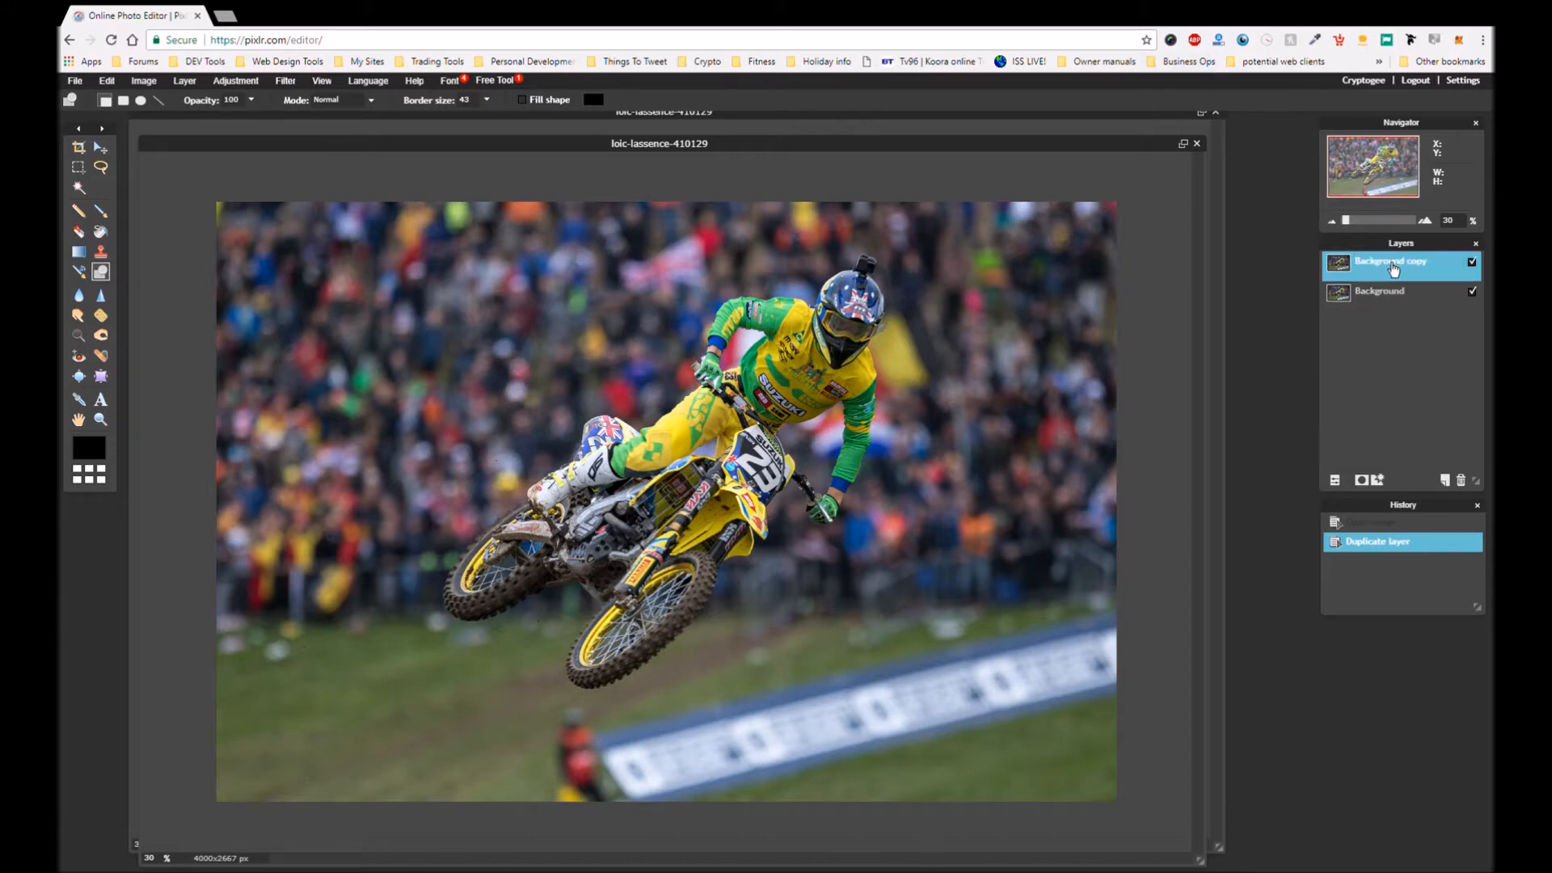
pyautogui.doubleClick(1393, 269)
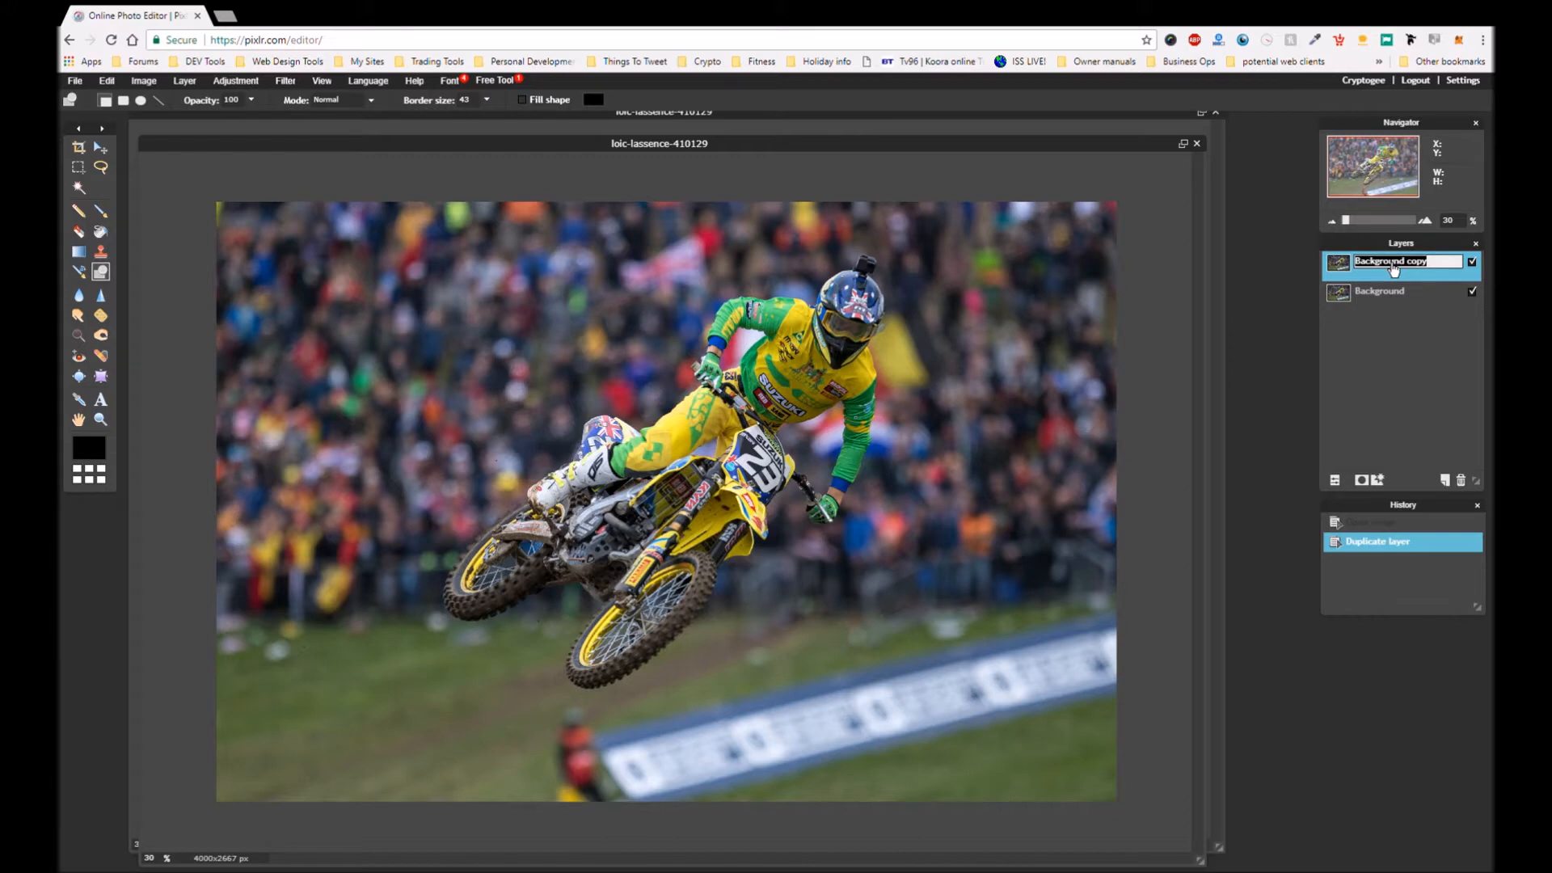
pyautogui.write('Mask')
pyautogui.click(1411, 477)
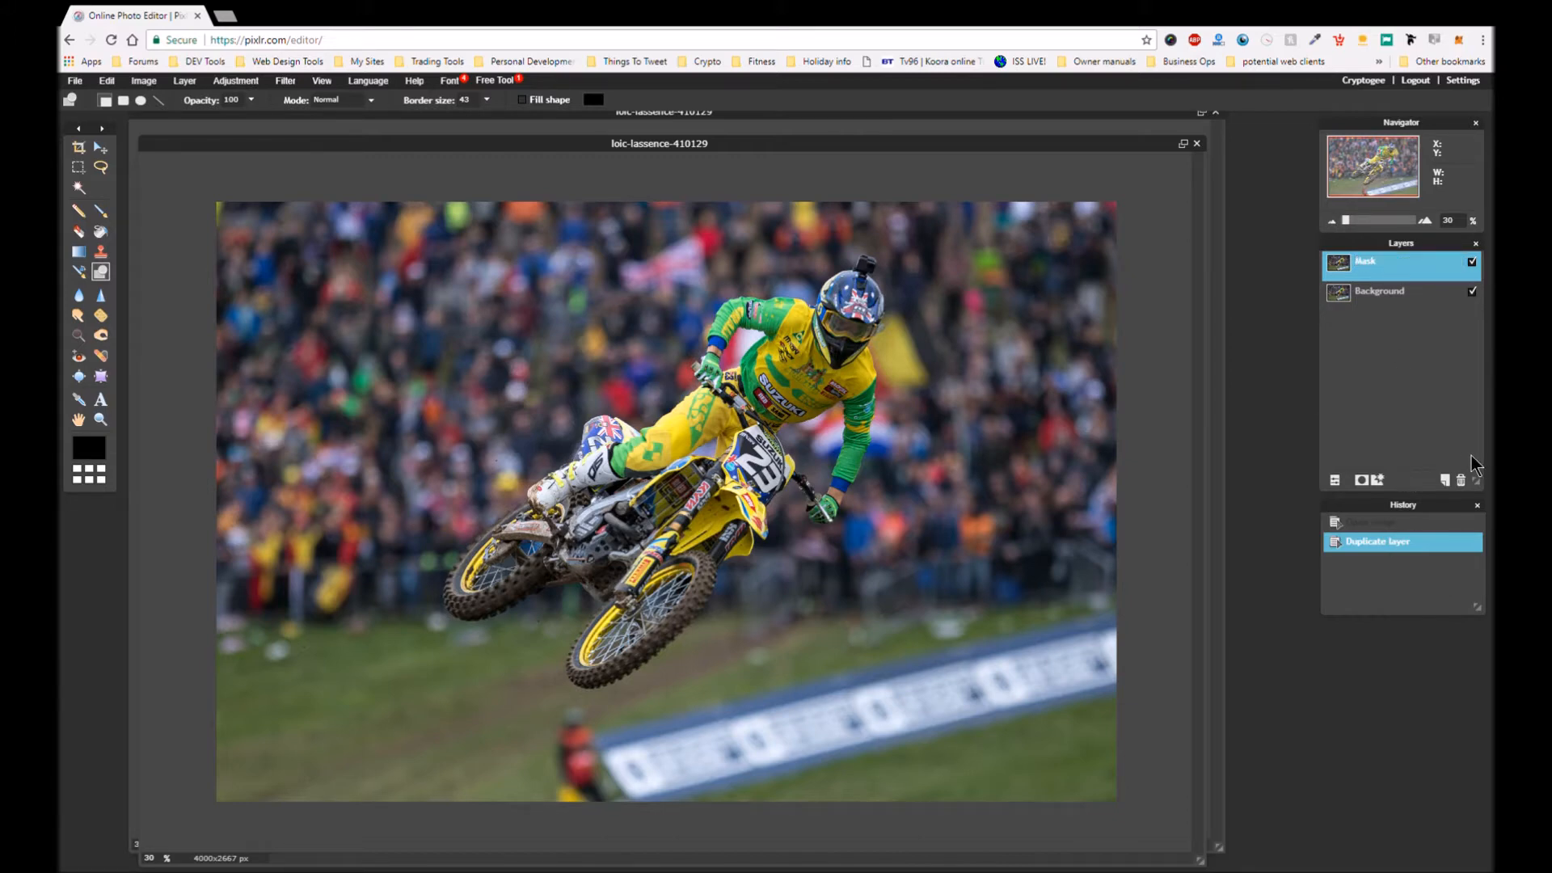
# Add a new empty layer above Mask and name it TV
pyautogui.click(1446, 483)
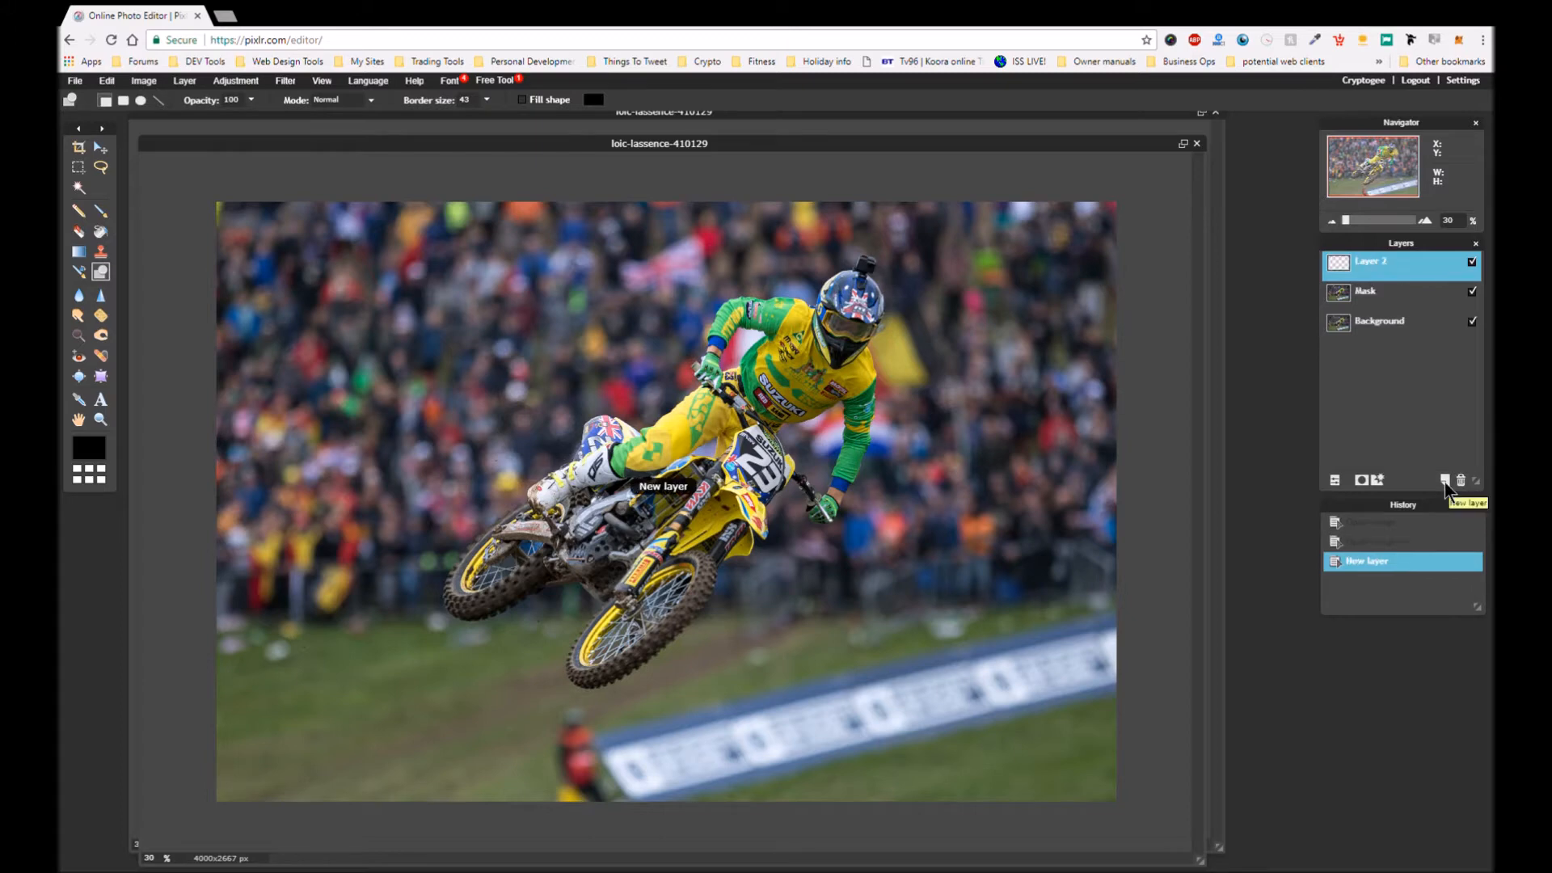
pyautogui.doubleClick(1368, 269)
pyautogui.write('TV')
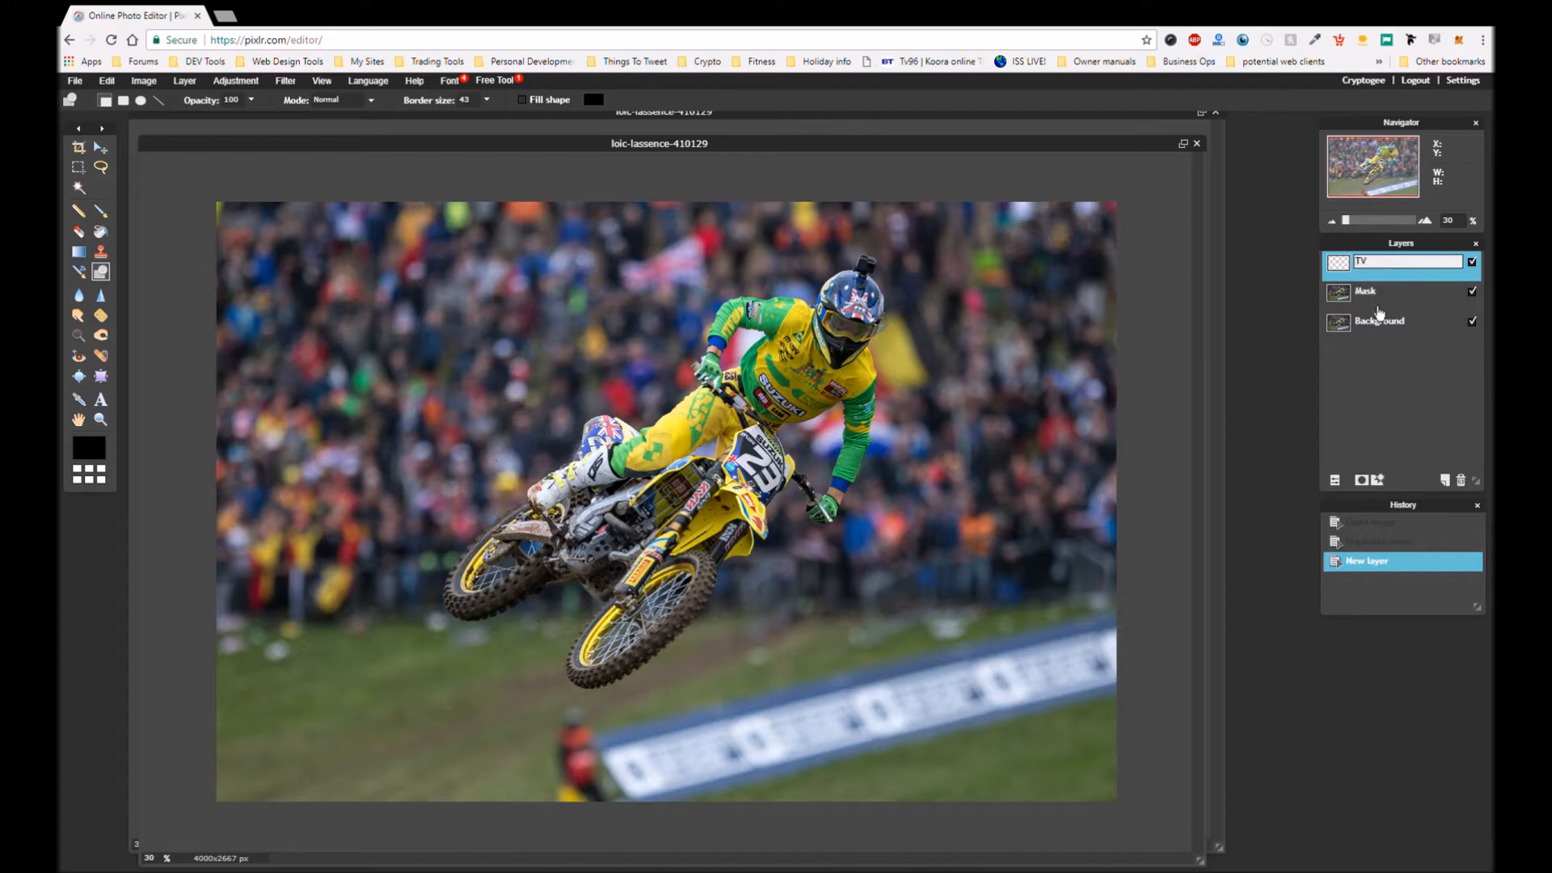
pyautogui.click(1383, 381)
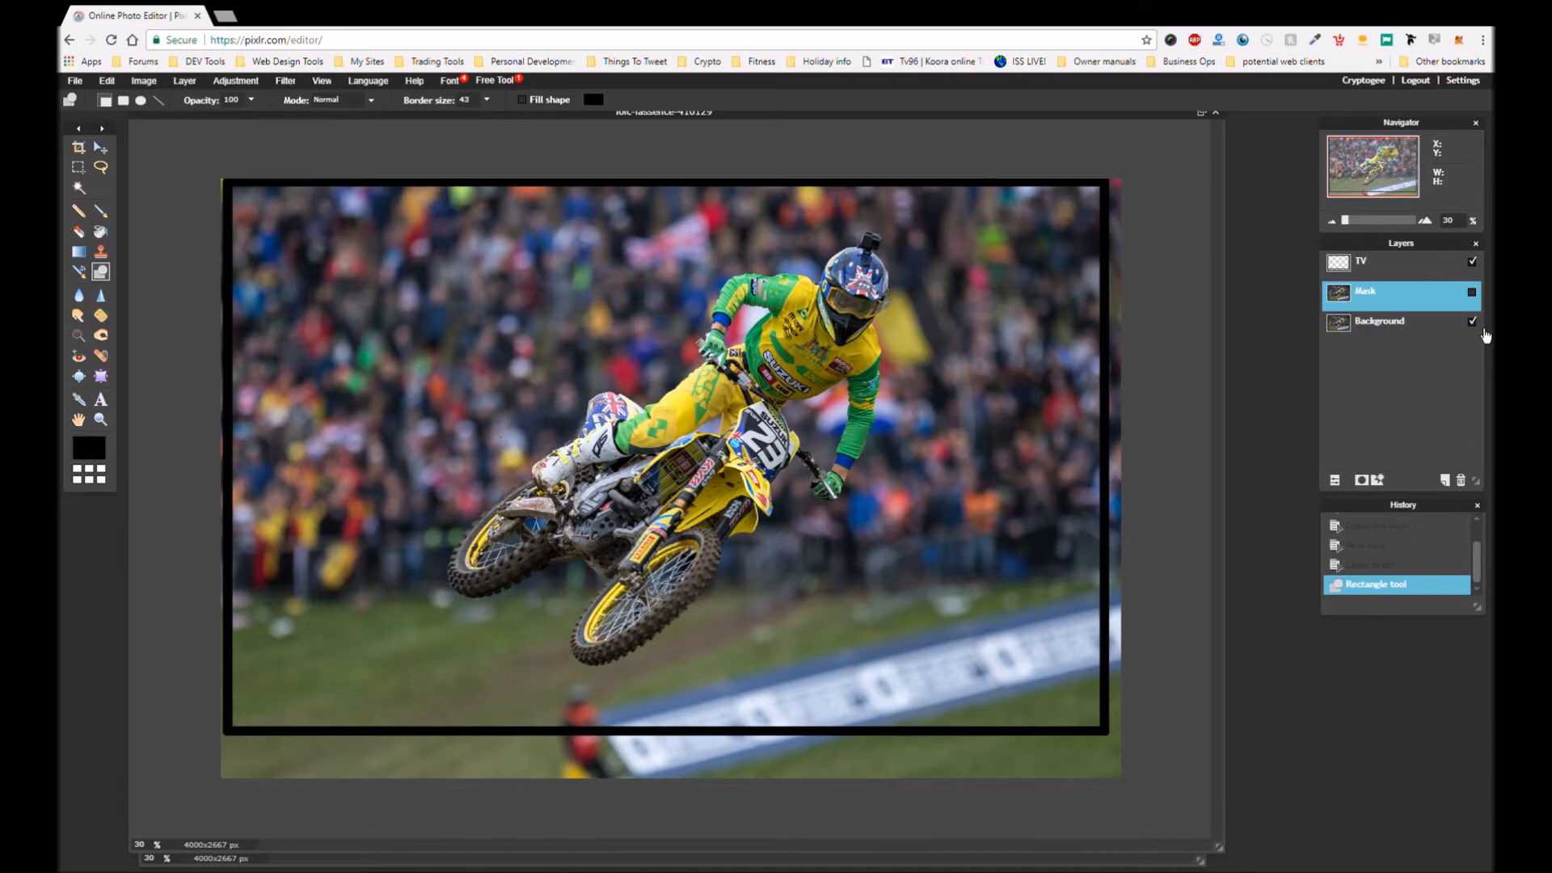
# Make the Mask layer visible and hide the Background layer
pyautogui.click(1472, 322)
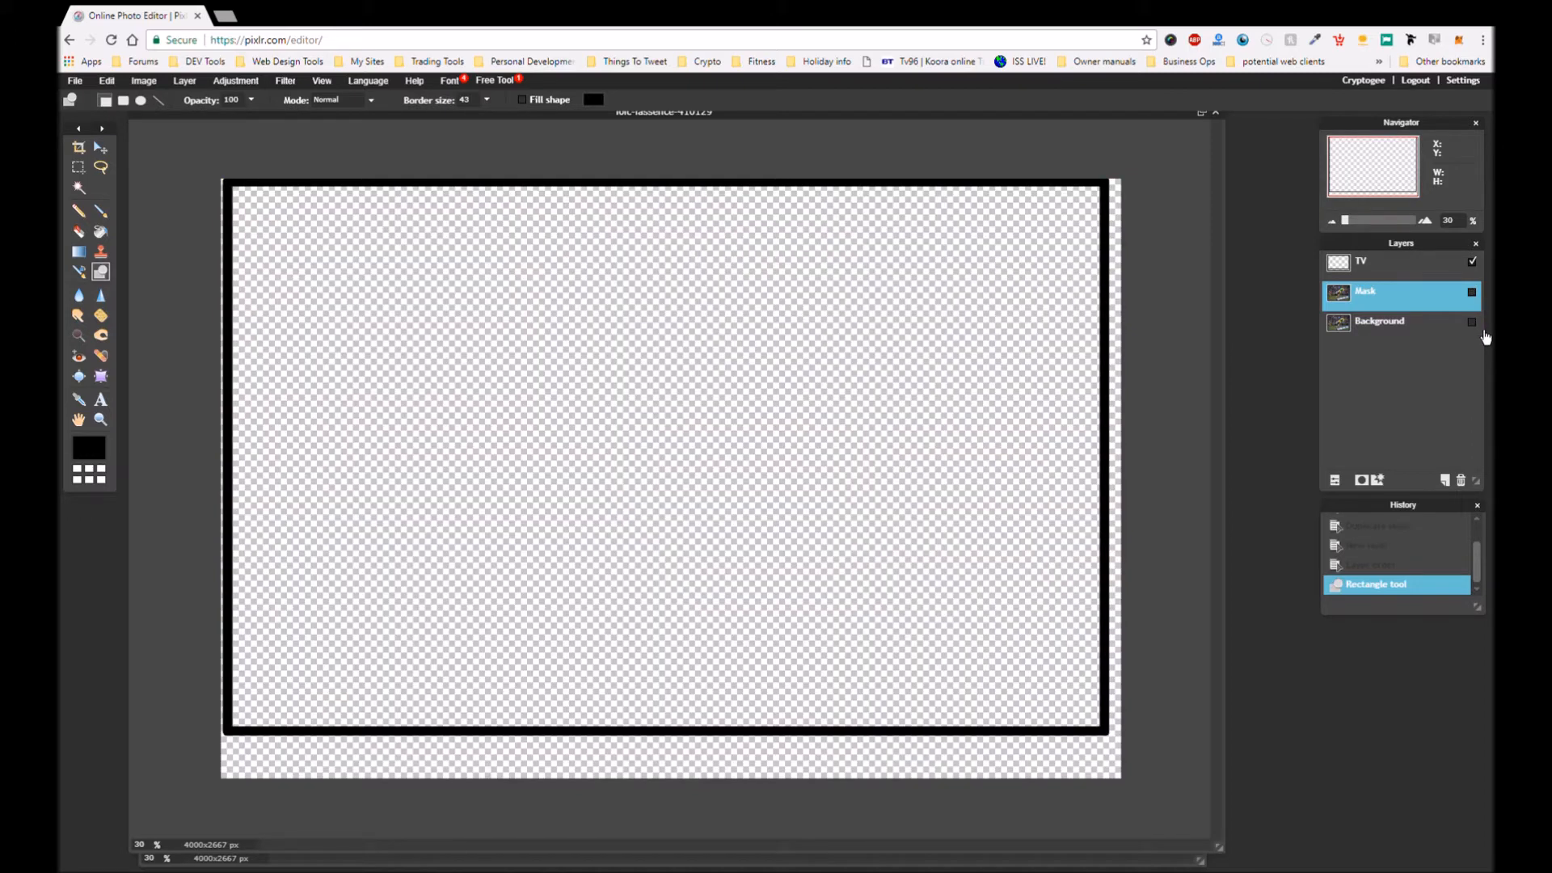
pyautogui.click(1474, 322)
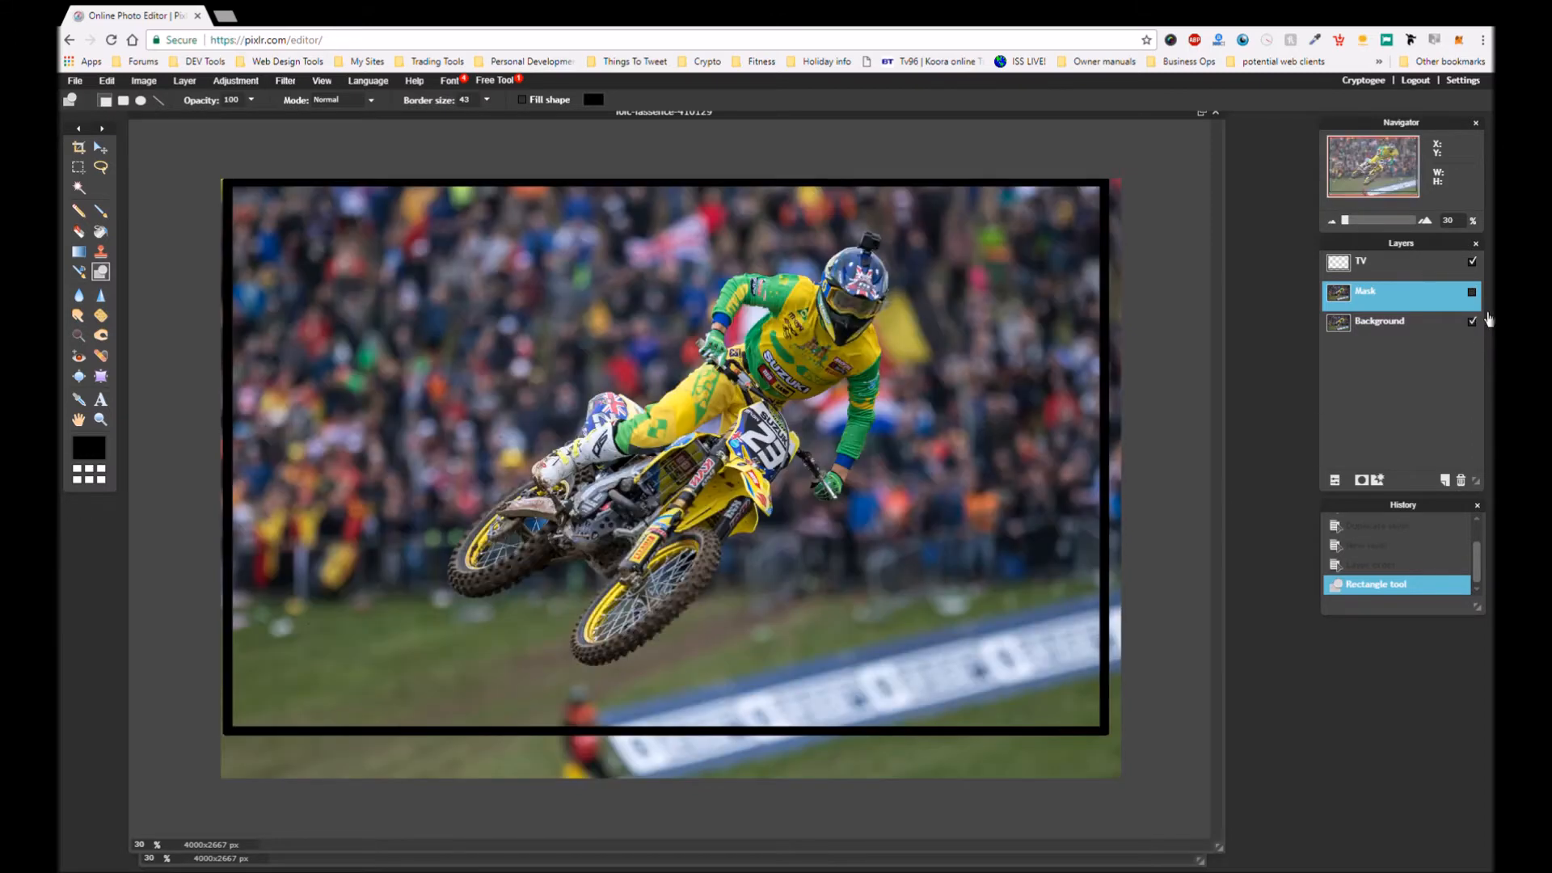
pyautogui.click(1473, 292)
# Free distort the TV layer's frame into perspective, pulling its two right corners inward behind the rider, and nudge the frame slightly upward
pyautogui.click(1429, 276)
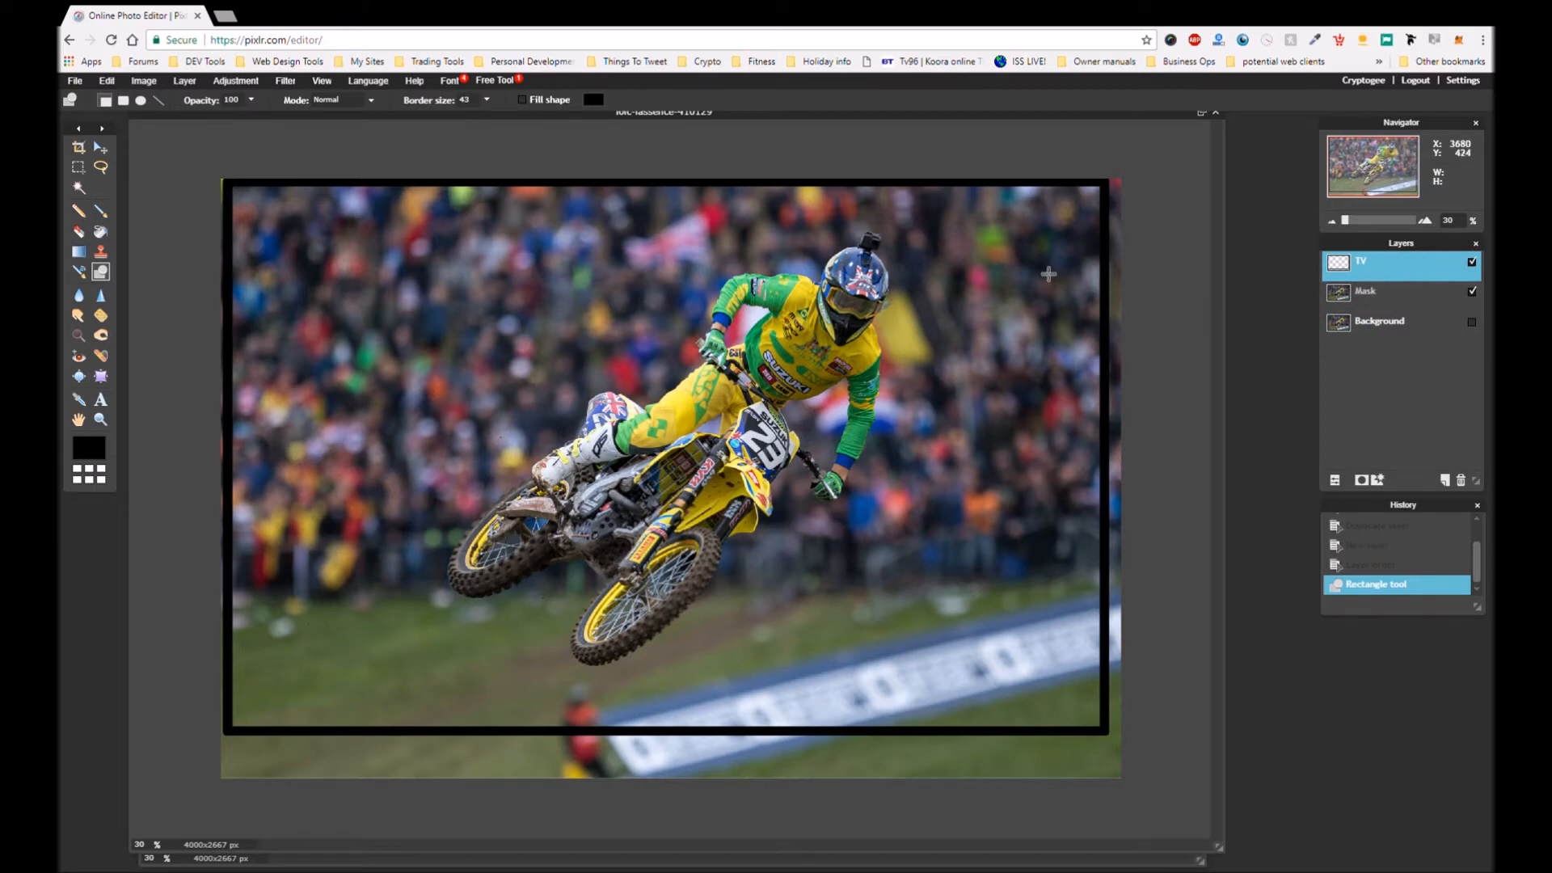
pyautogui.click(121, 87)
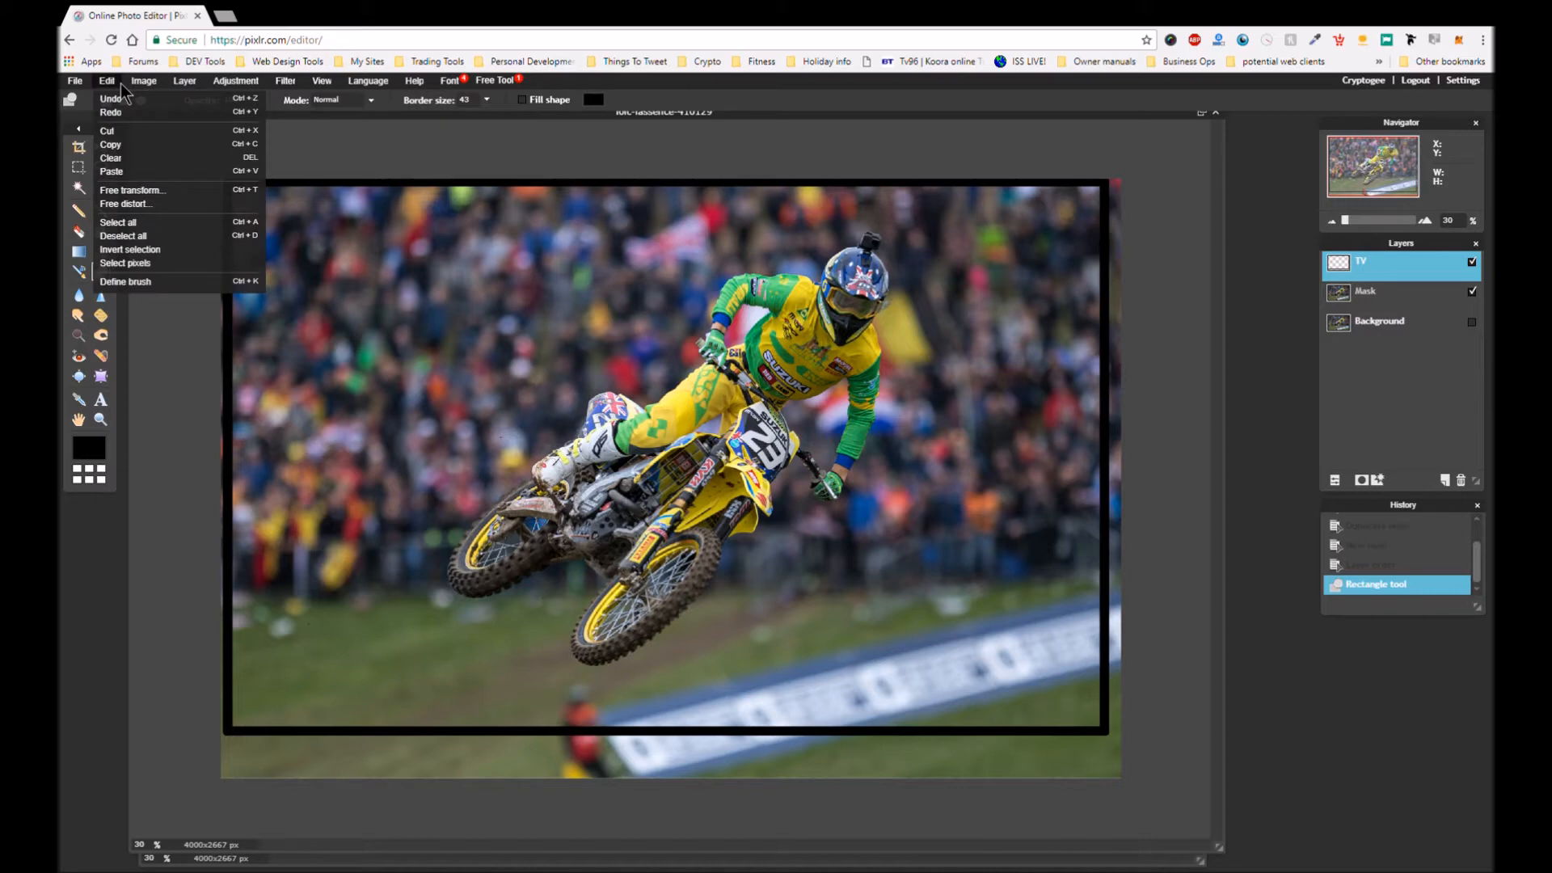
pyautogui.click(159, 207)
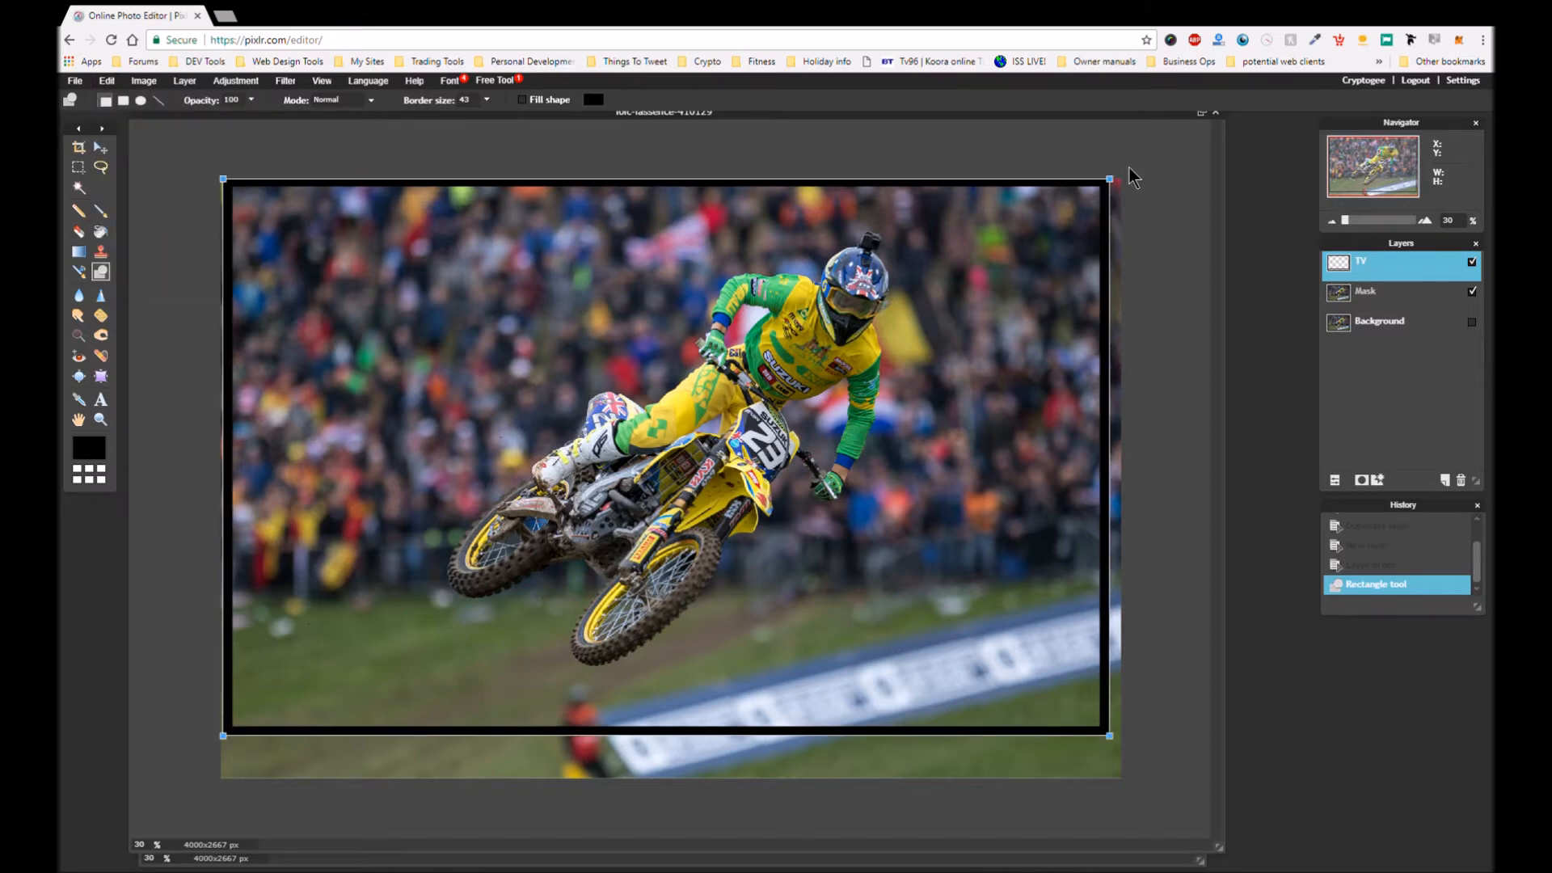
pyautogui.moveTo(1112, 185); pyautogui.dragTo(788, 260)
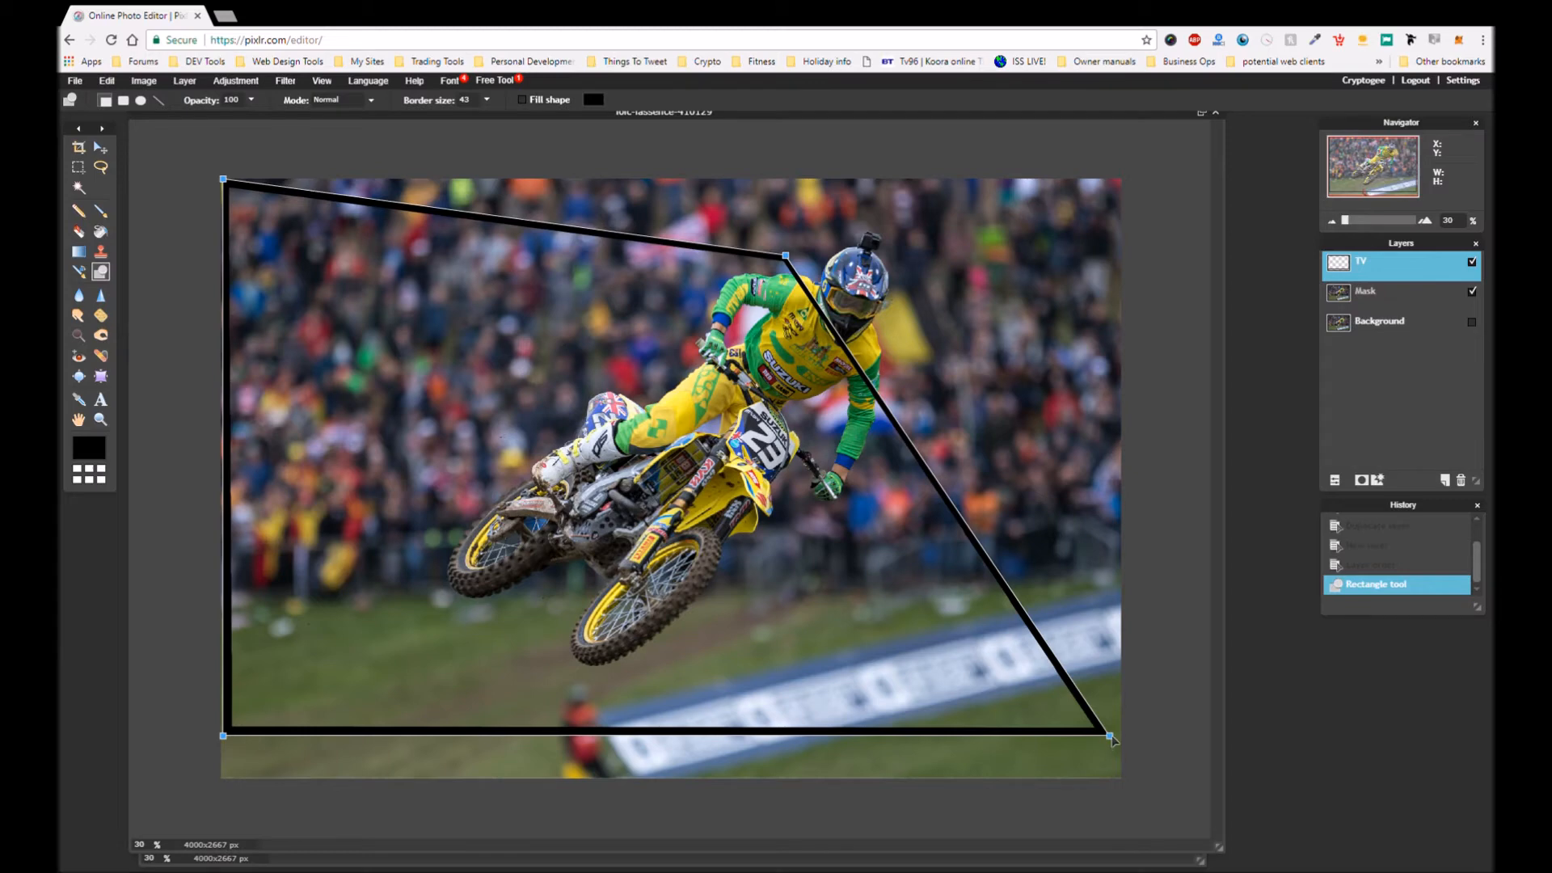
pyautogui.moveTo(1111, 738); pyautogui.dragTo(822, 663)
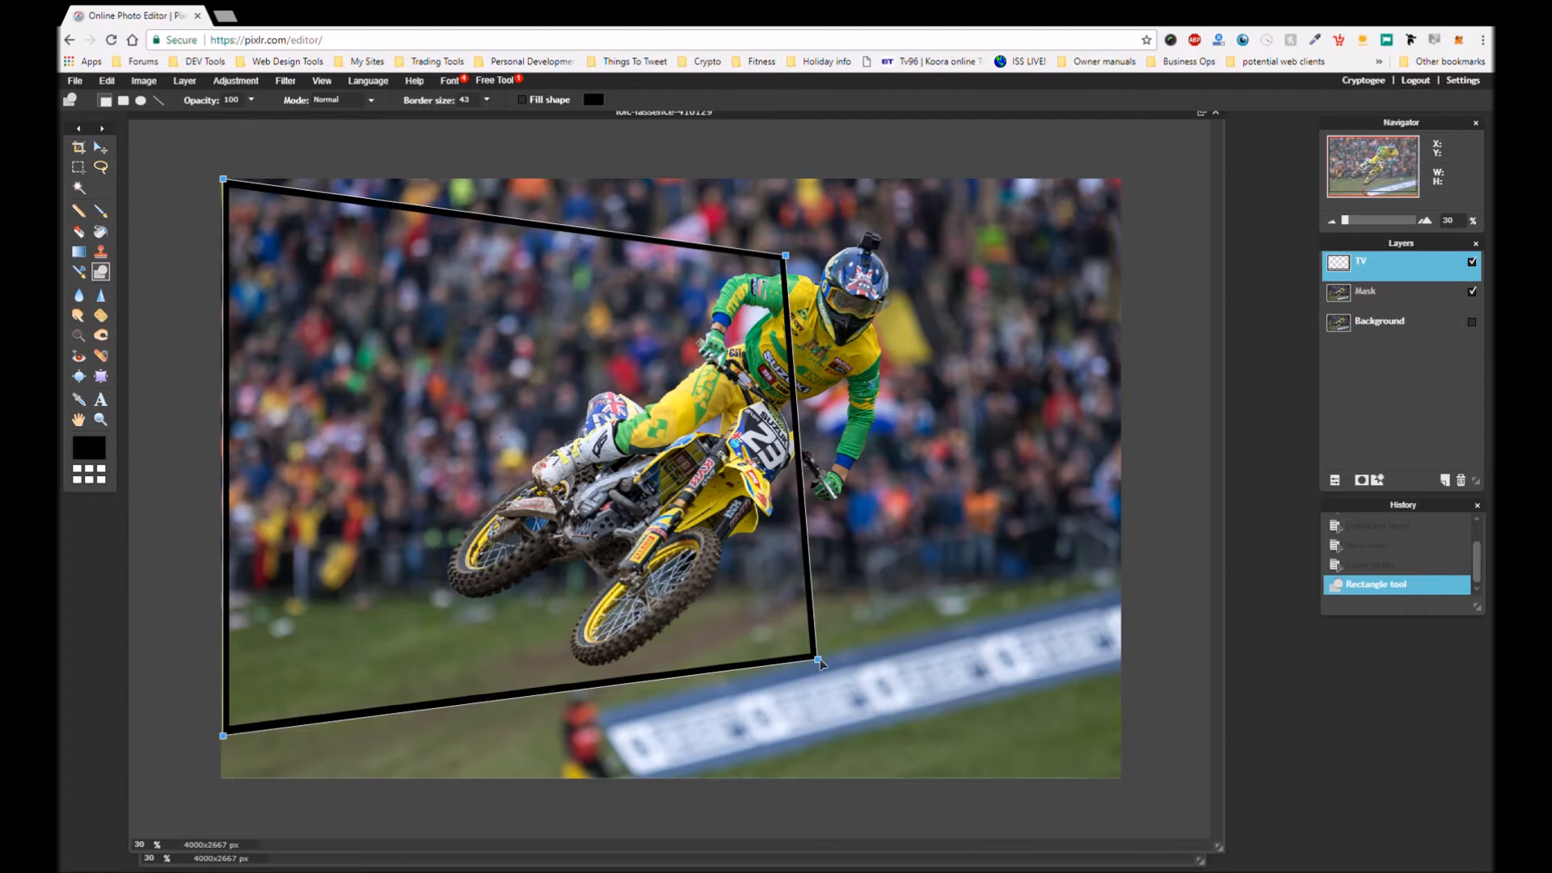
pyautogui.moveTo(821, 664); pyautogui.dragTo(823, 659)
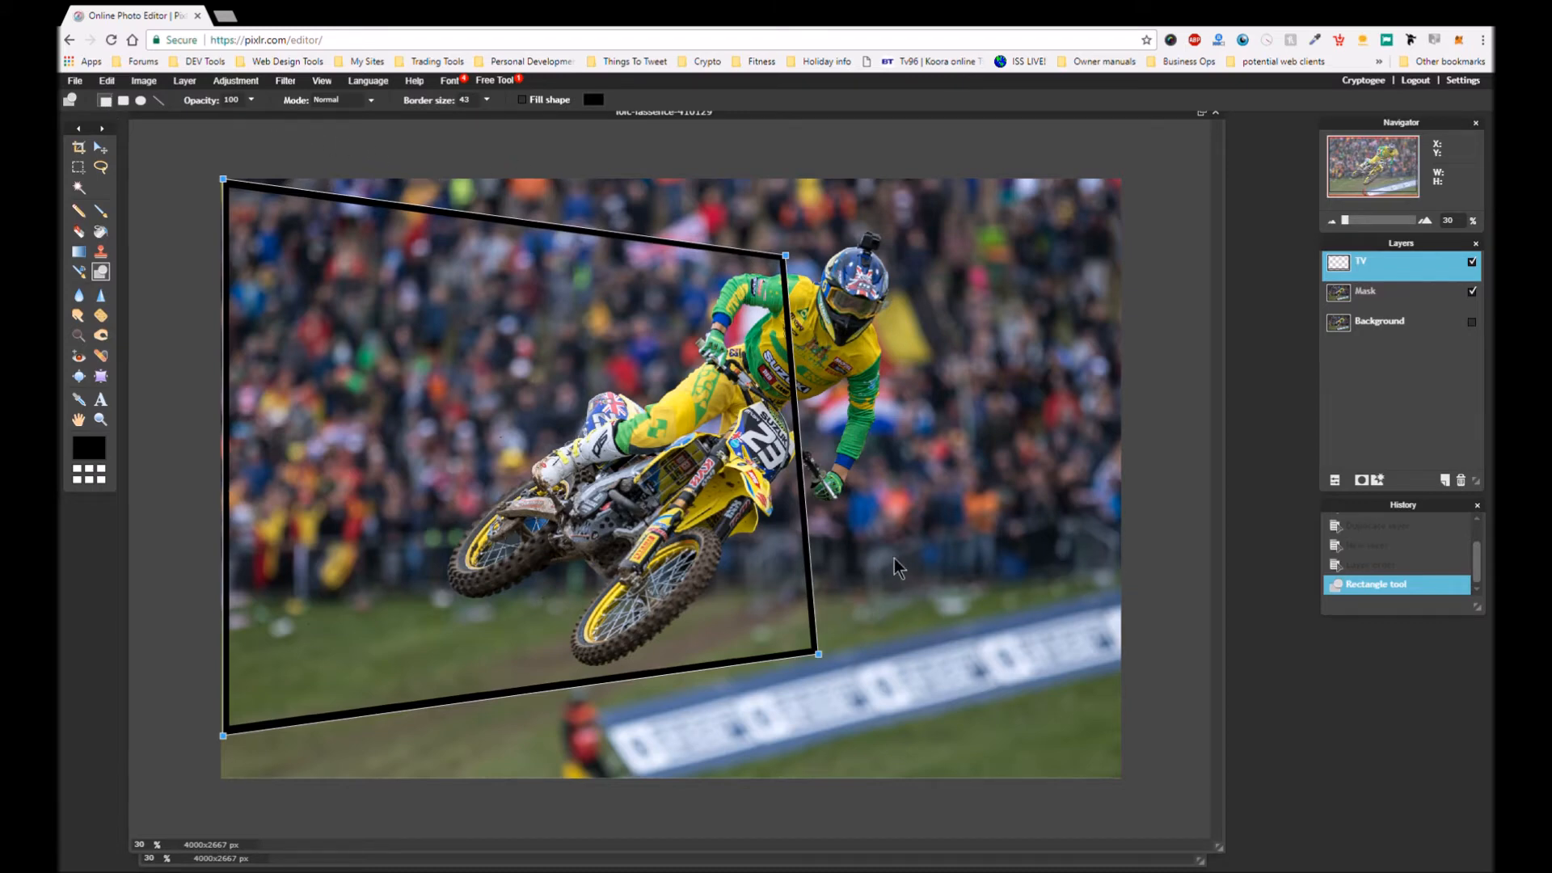
pyautogui.click(839, 467)
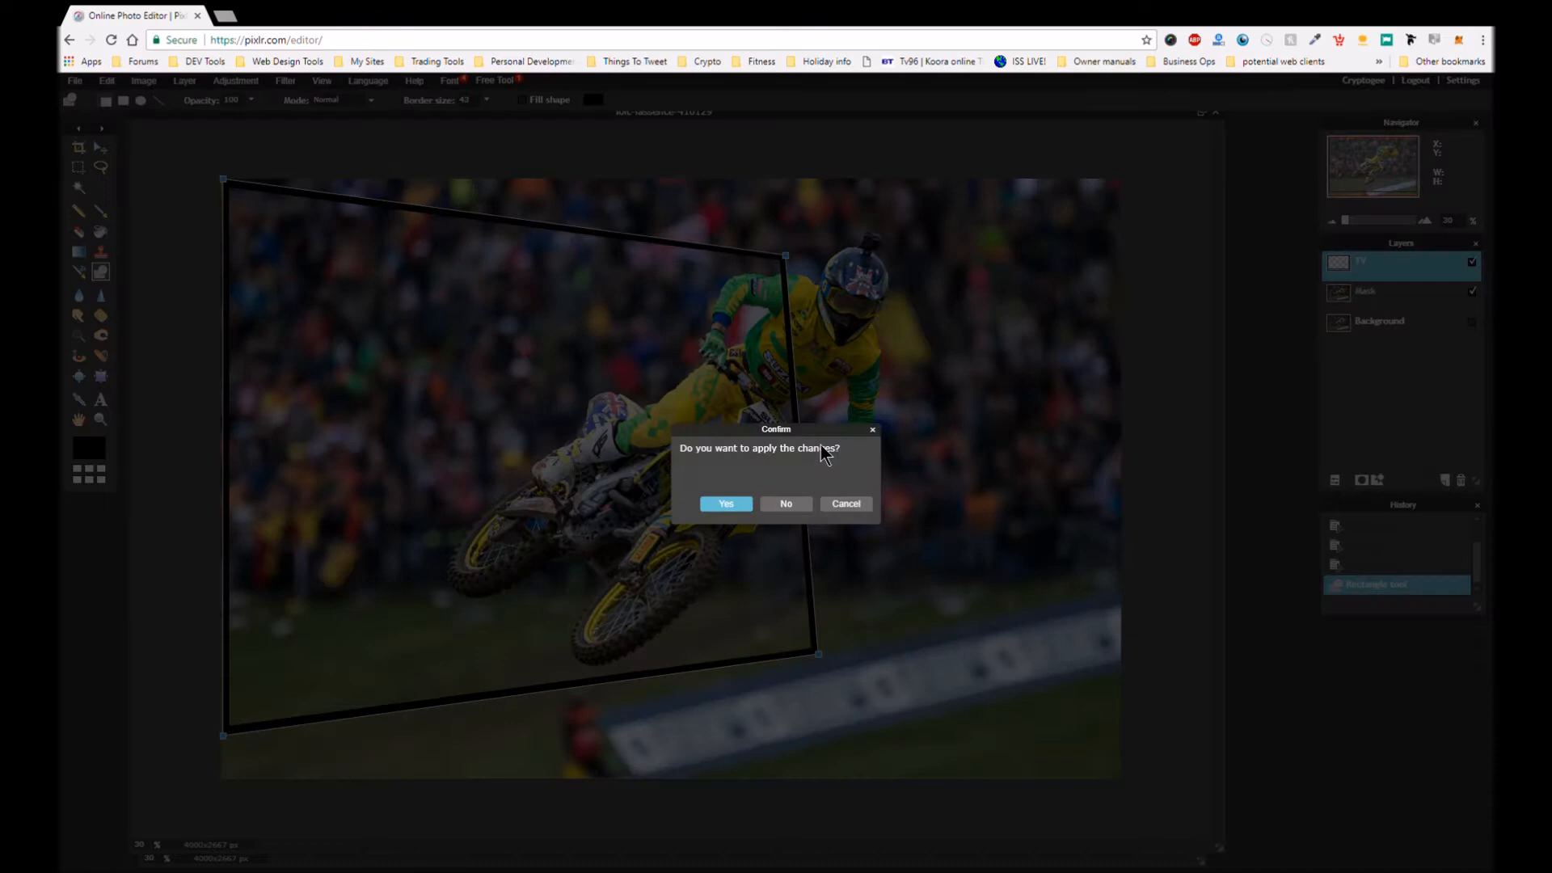
pyautogui.click(726, 504)
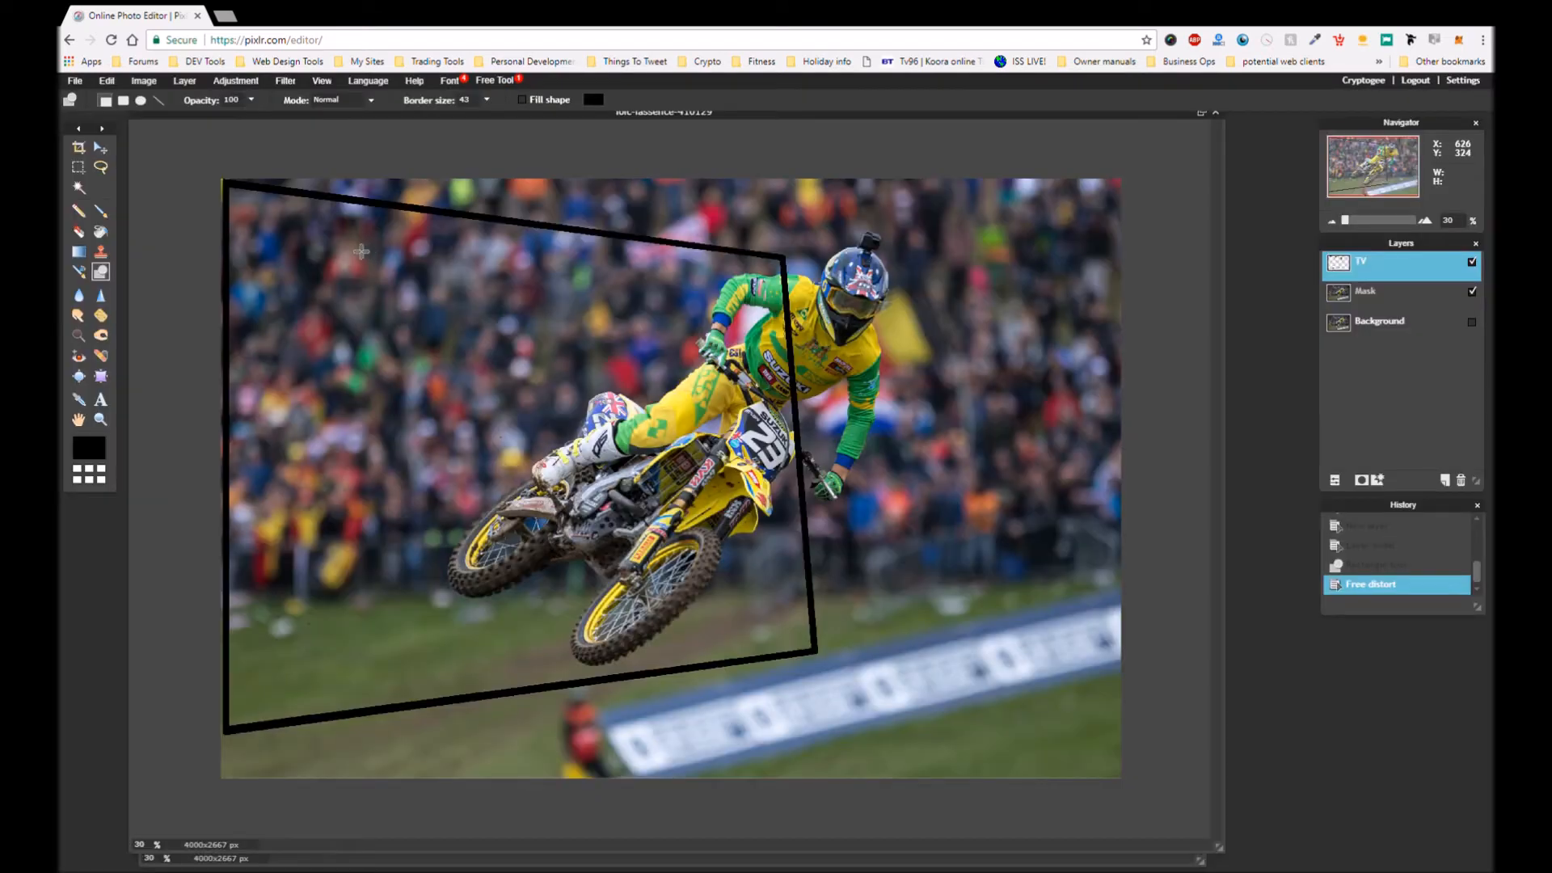
pyautogui.click(101, 148)
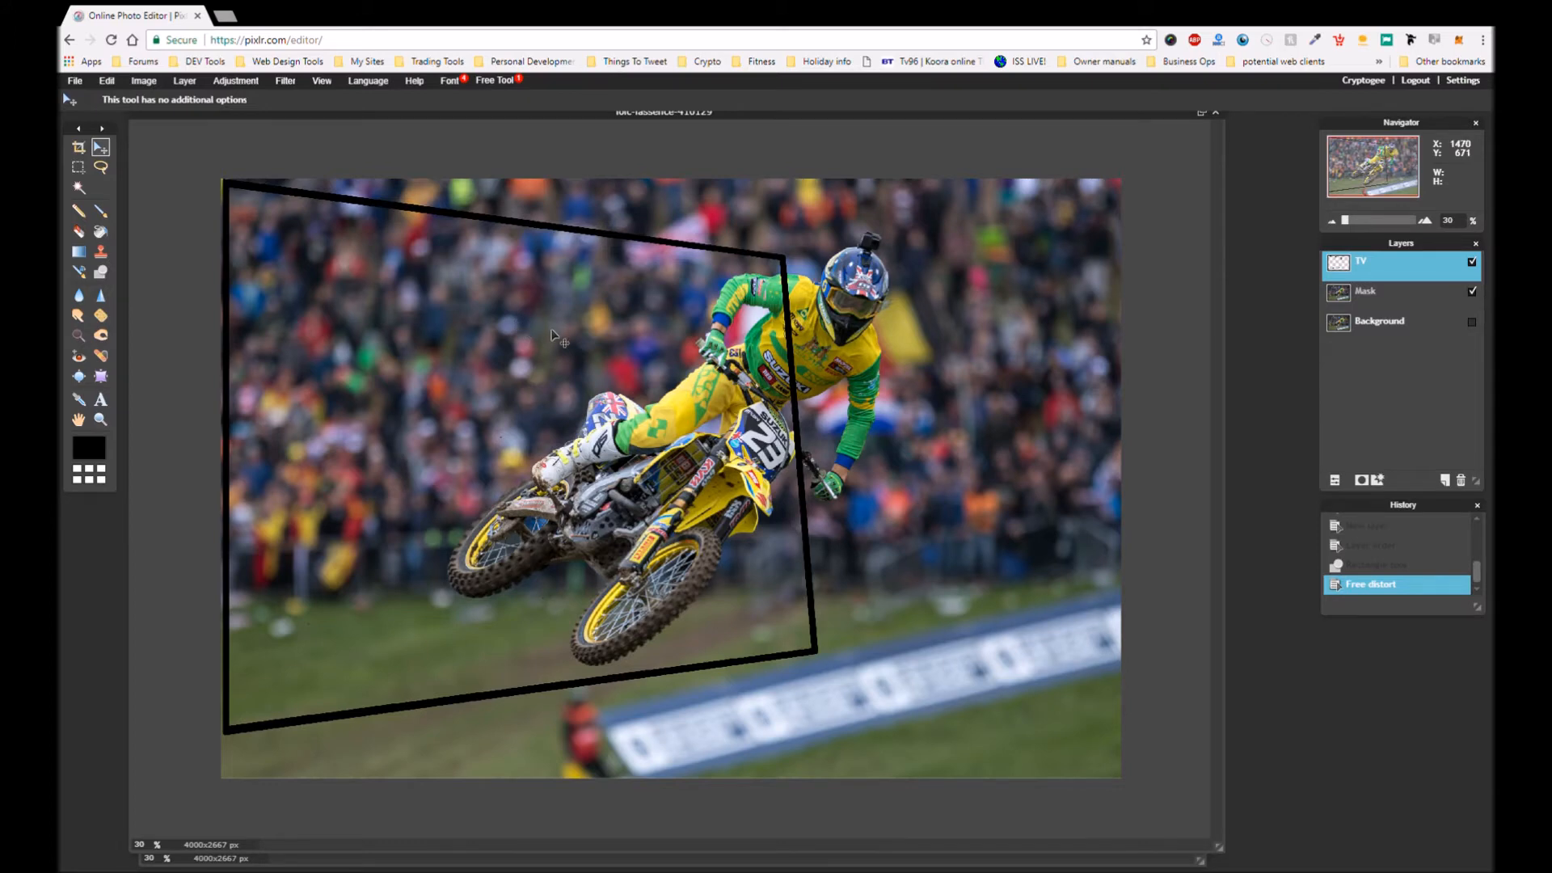
pyautogui.moveTo(553, 331); pyautogui.dragTo(552, 328)
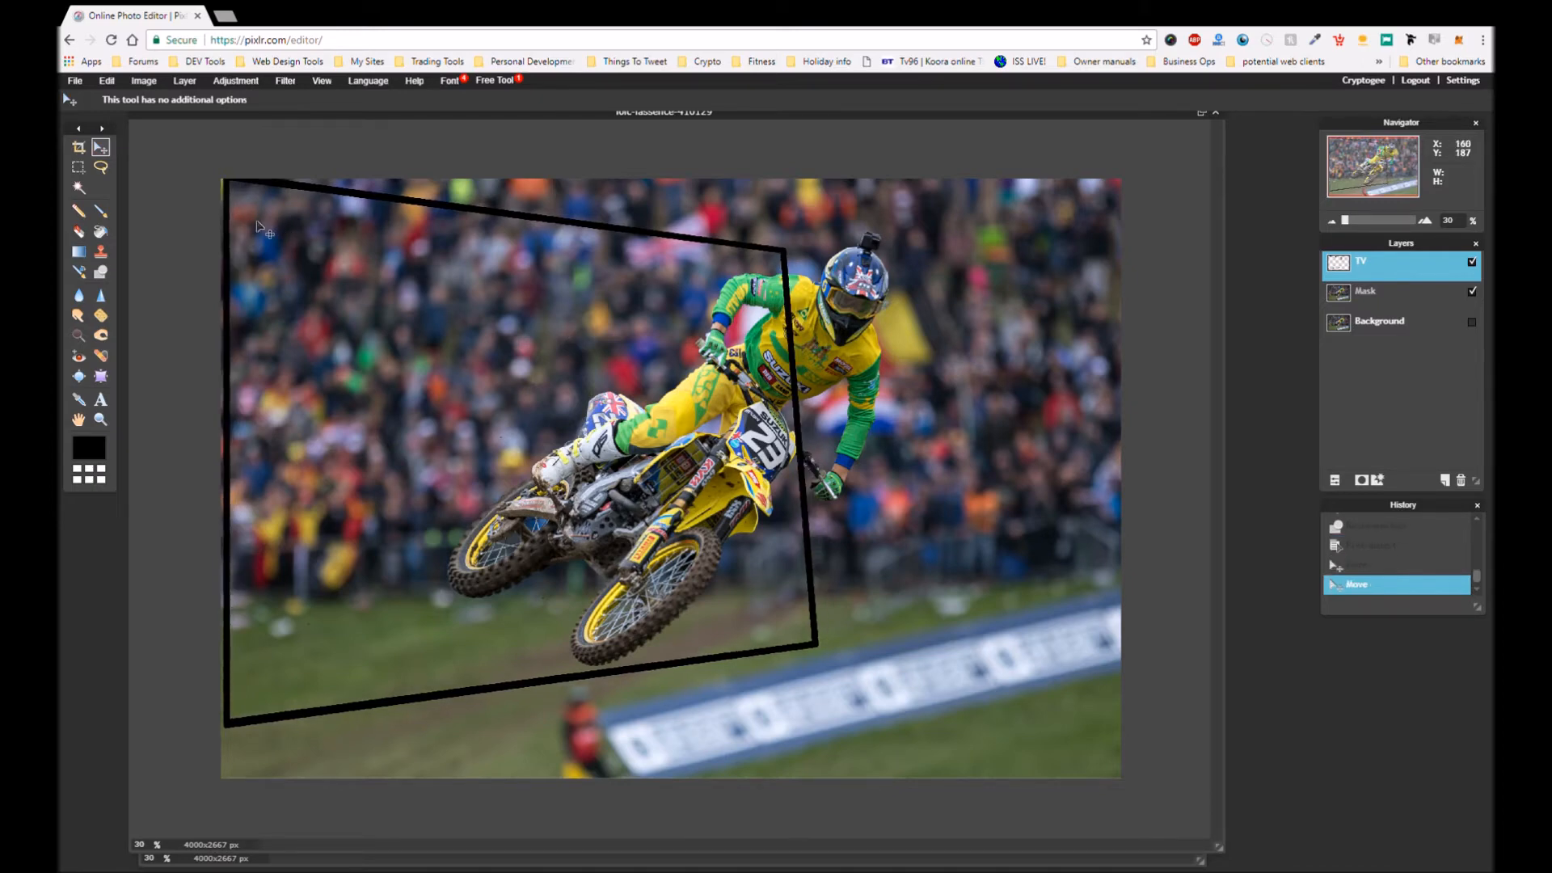
# Select the area inside the TV frame with the Wand tool and add it as a layer mask on the Mask layer
pyautogui.click(79, 189)
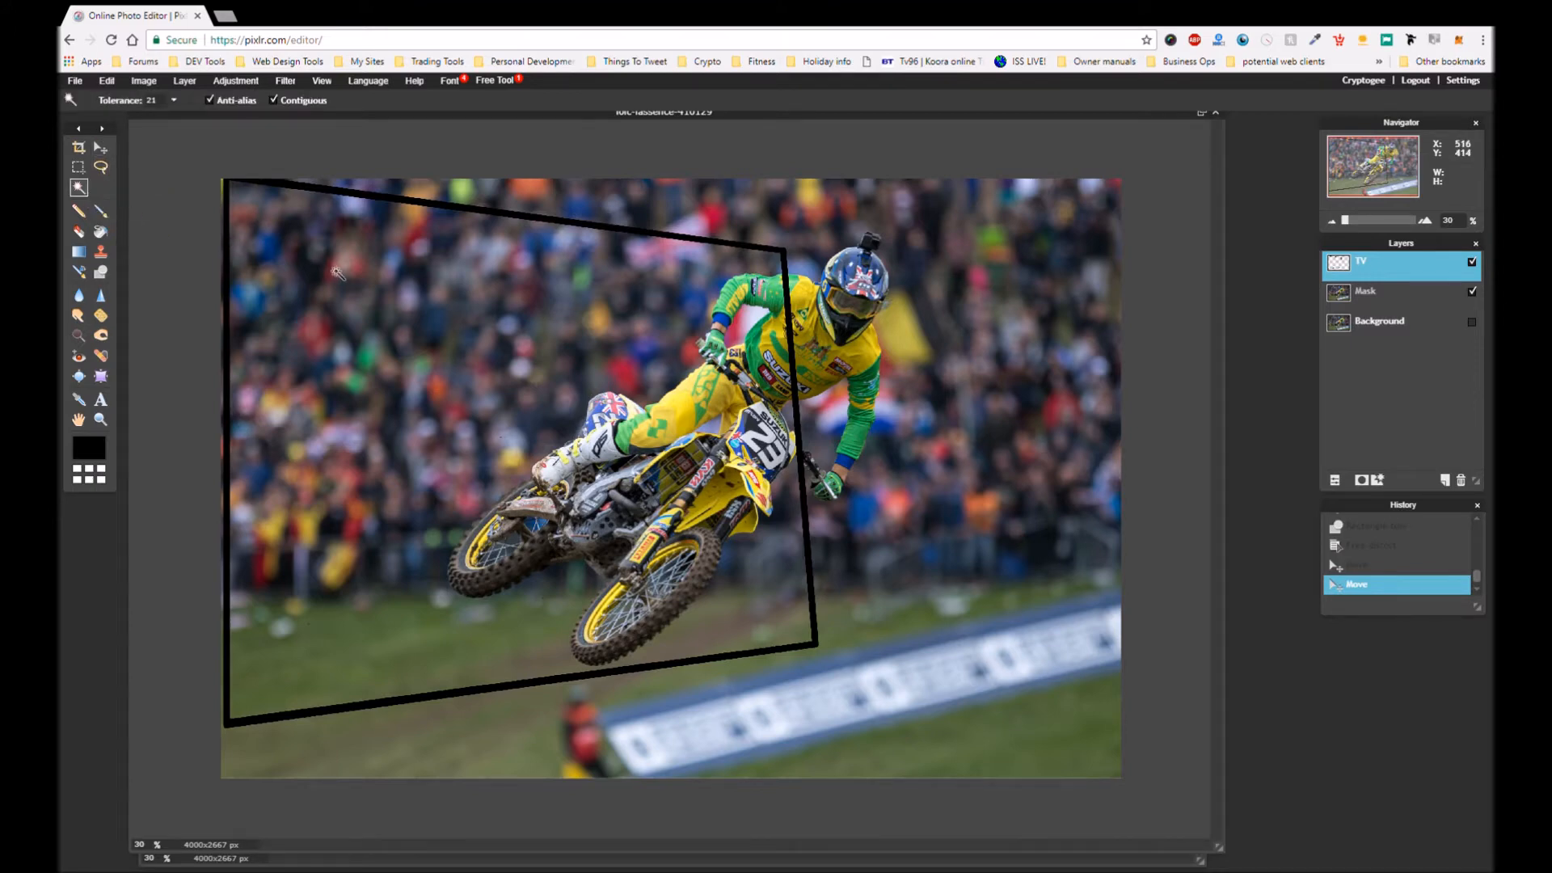
pyautogui.click(543, 283)
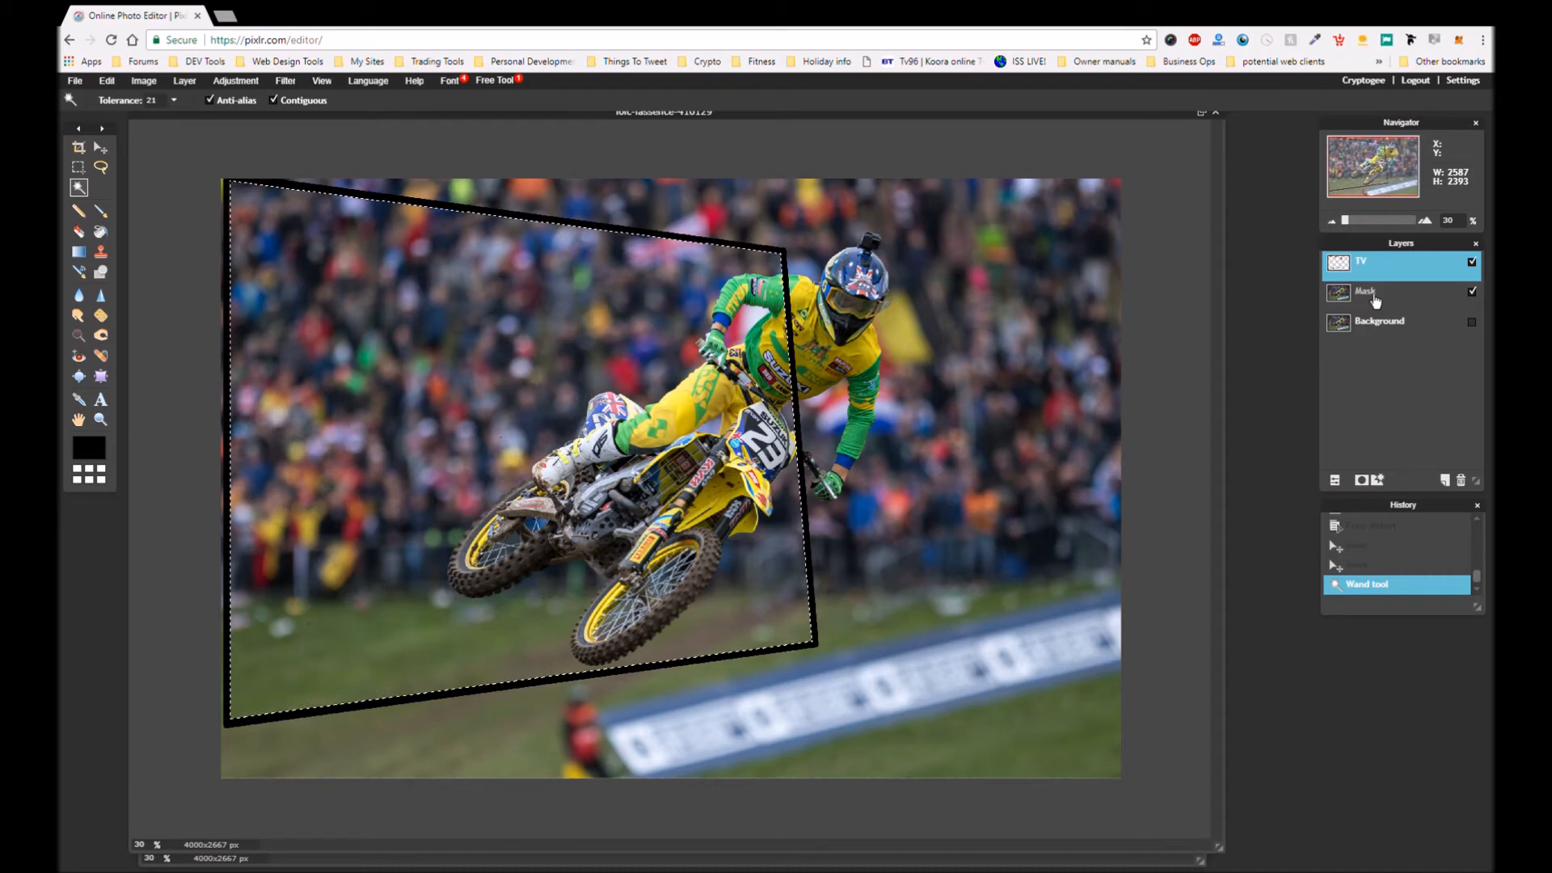
pyautogui.click(1375, 299)
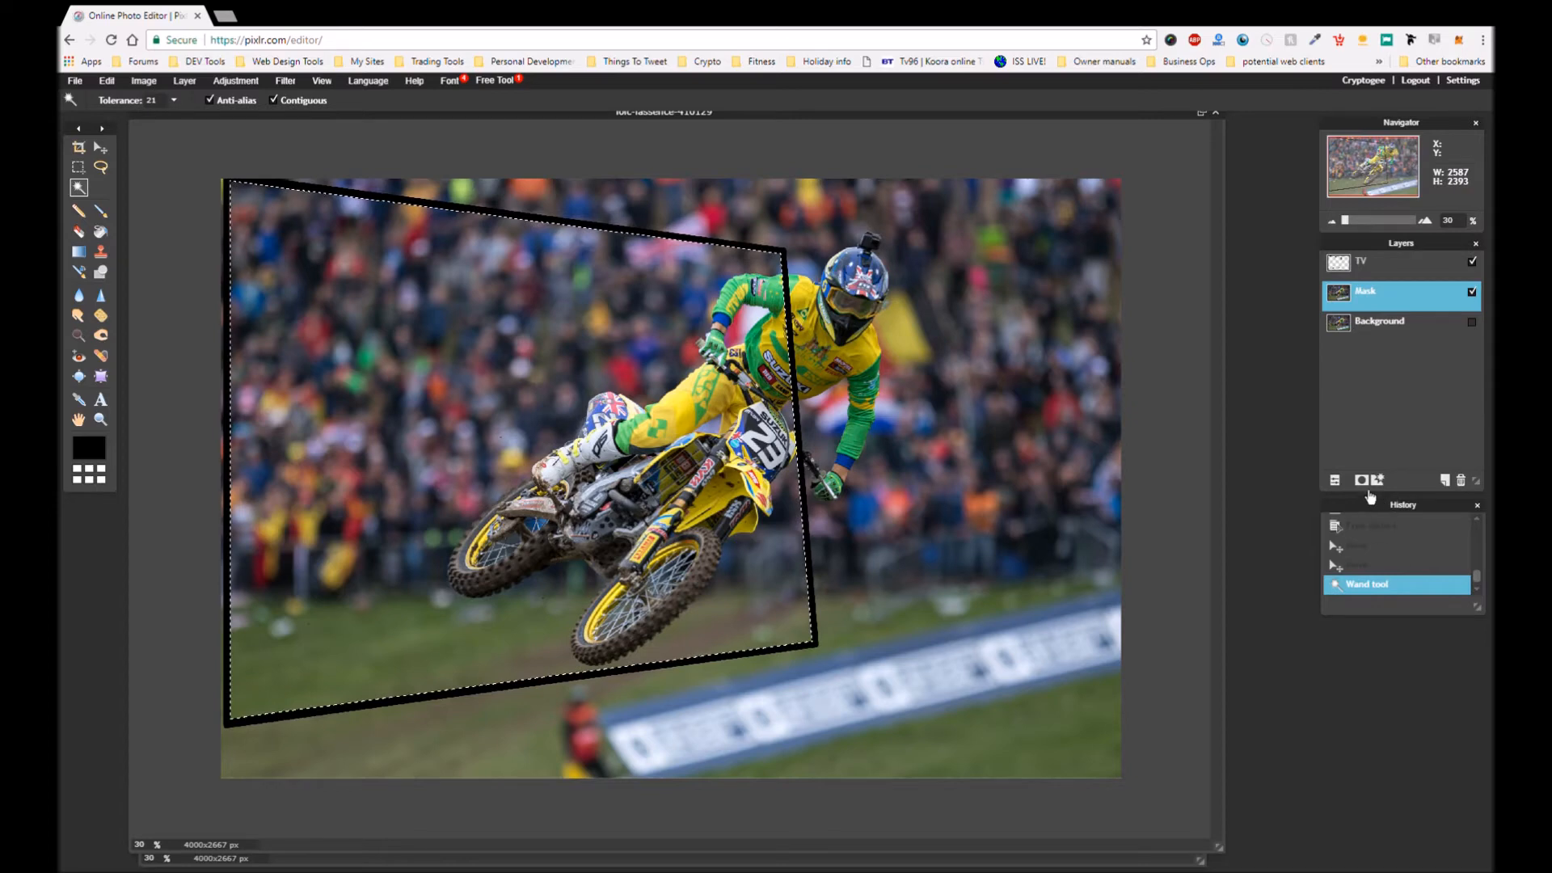
pyautogui.click(1362, 481)
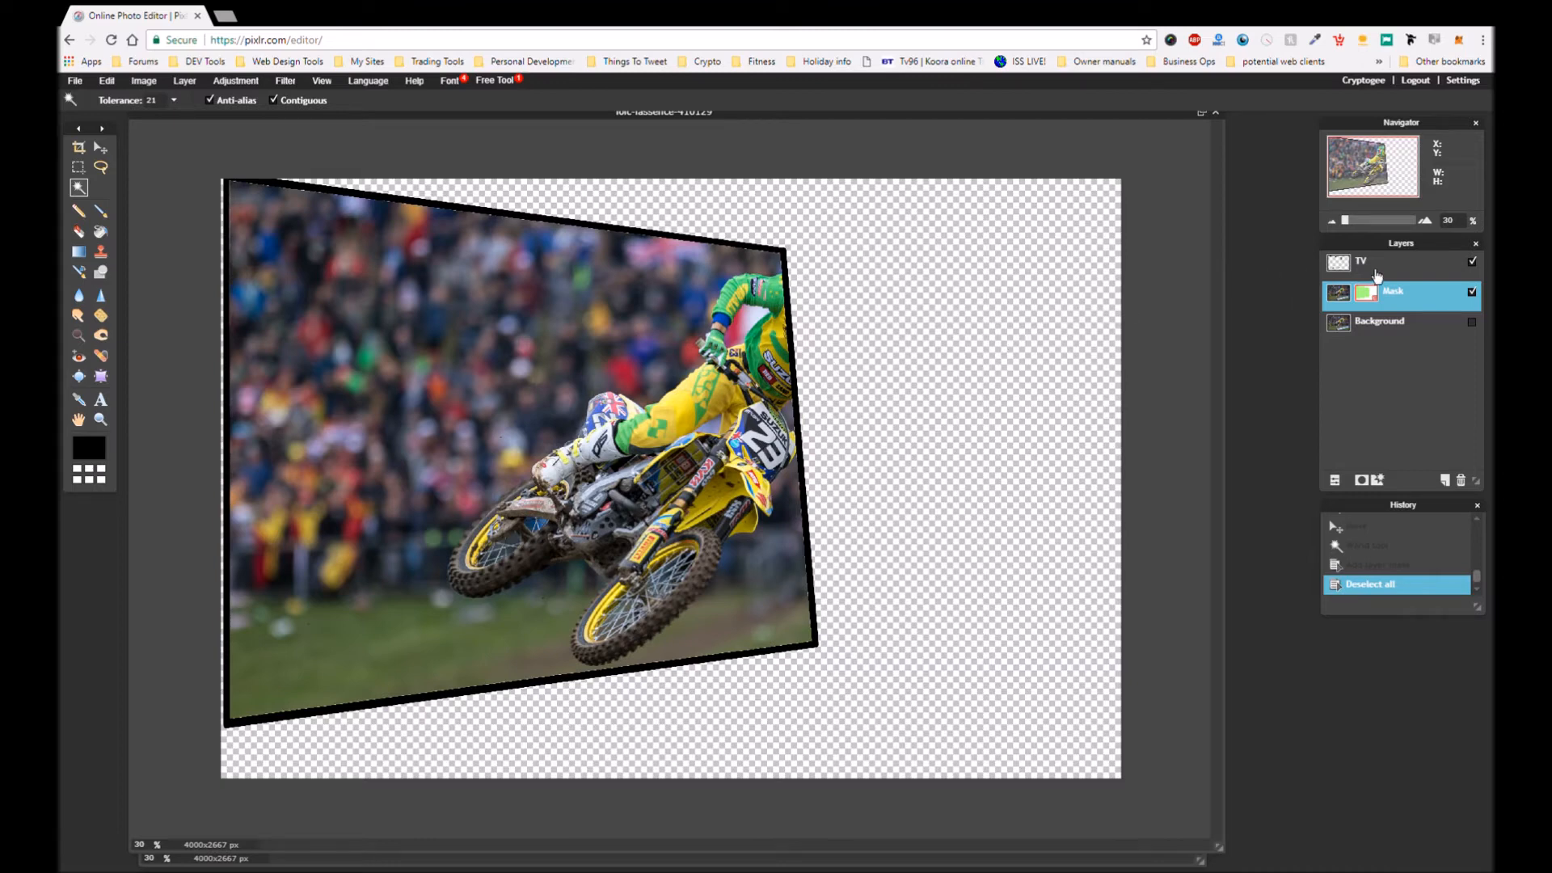
# Erase the part of the TV layer's right frame edge that crosses the rider's arm and shoulder
pyautogui.click(1373, 266)
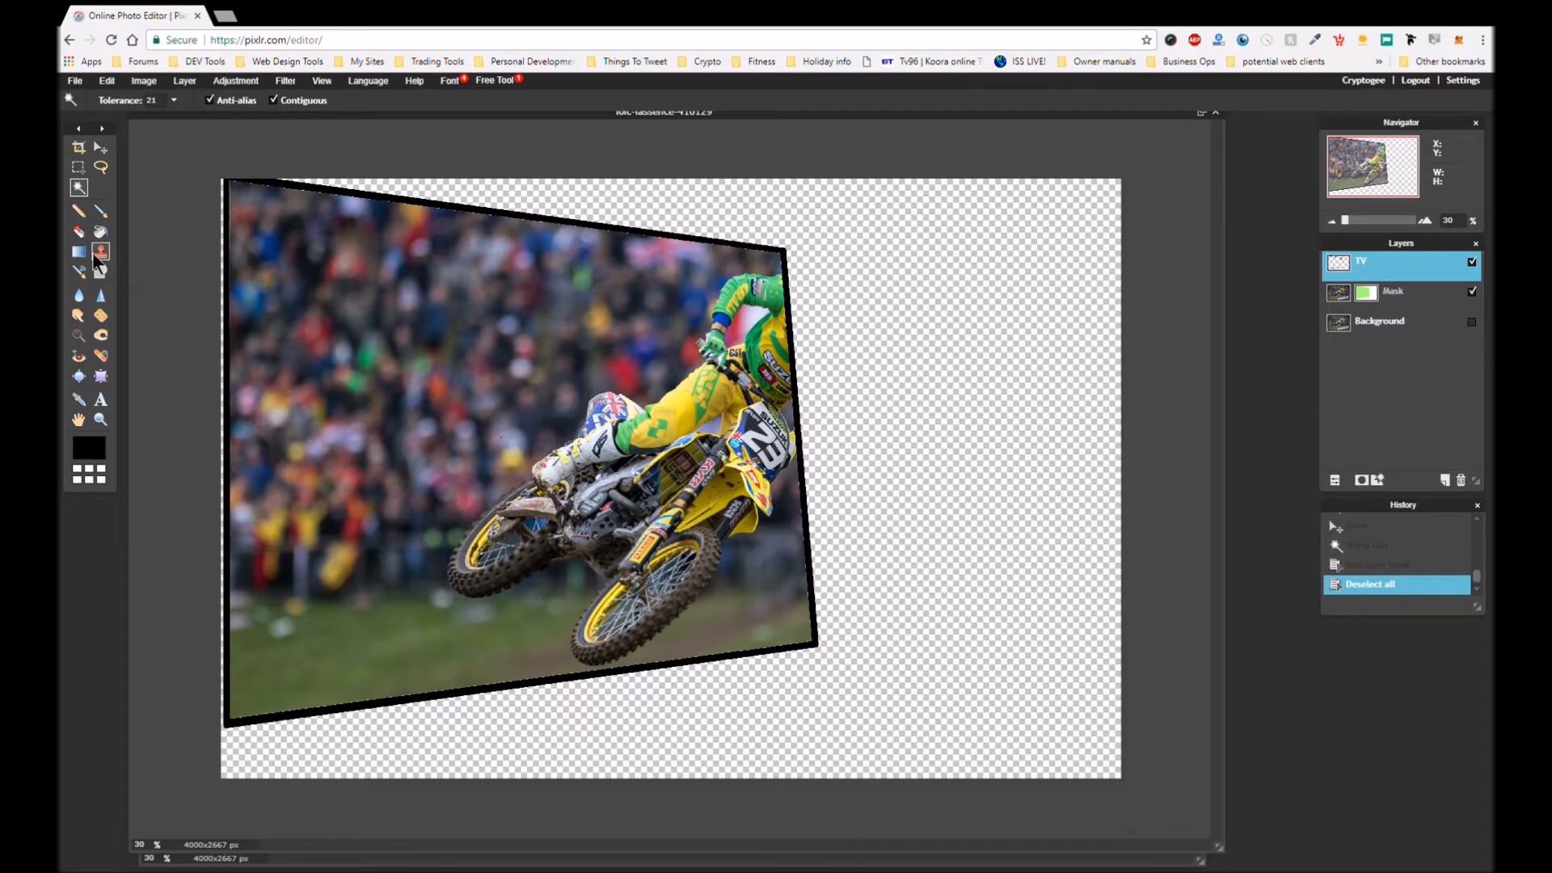
pyautogui.click(78, 231)
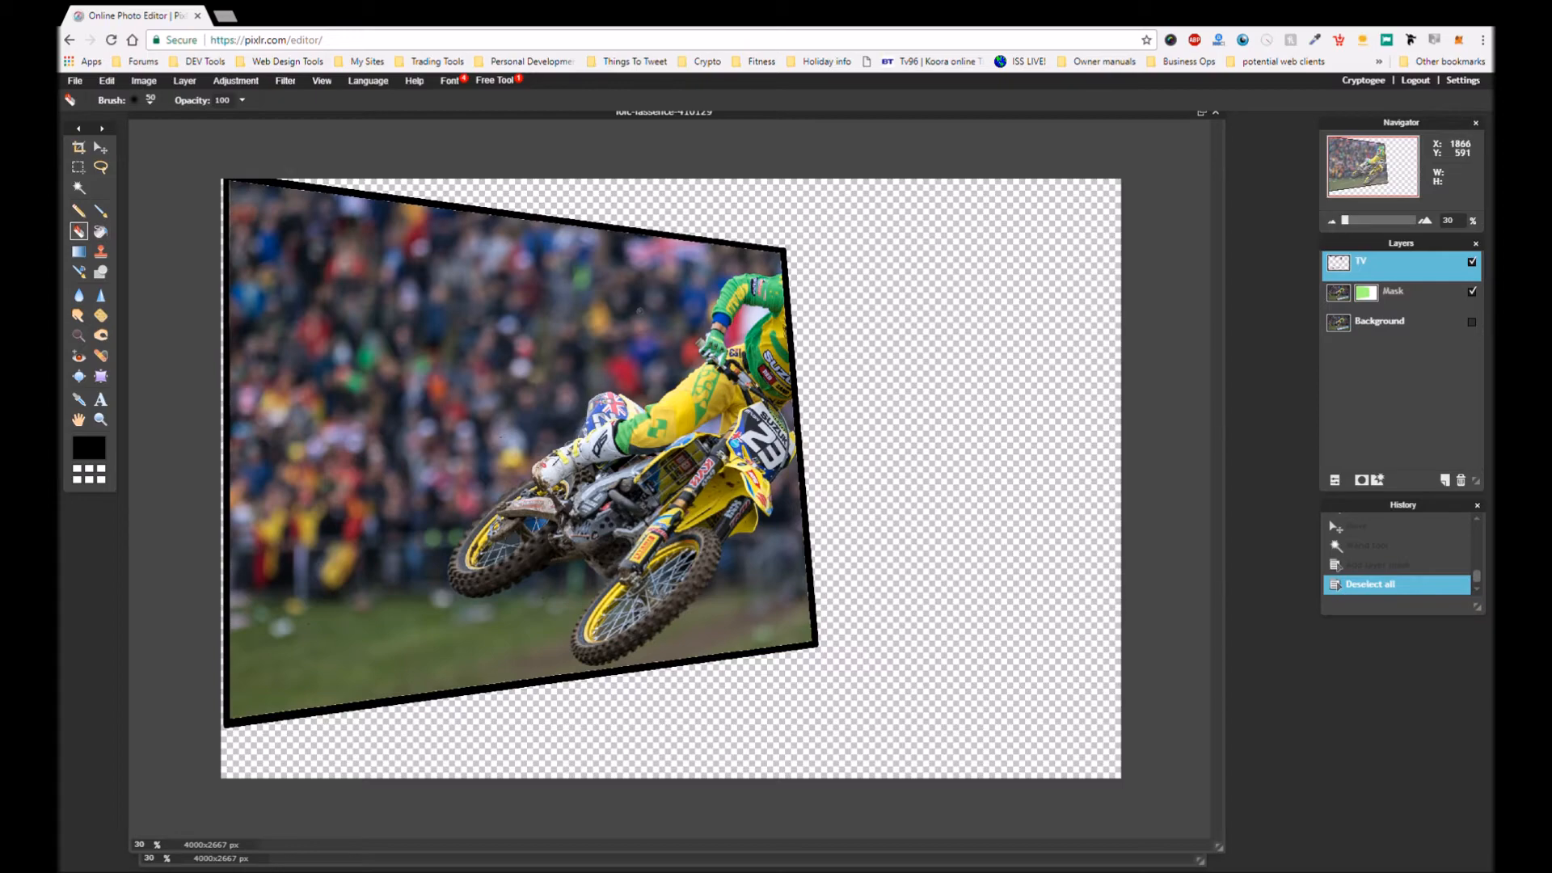
pyautogui.scroll(4, 639, 310)
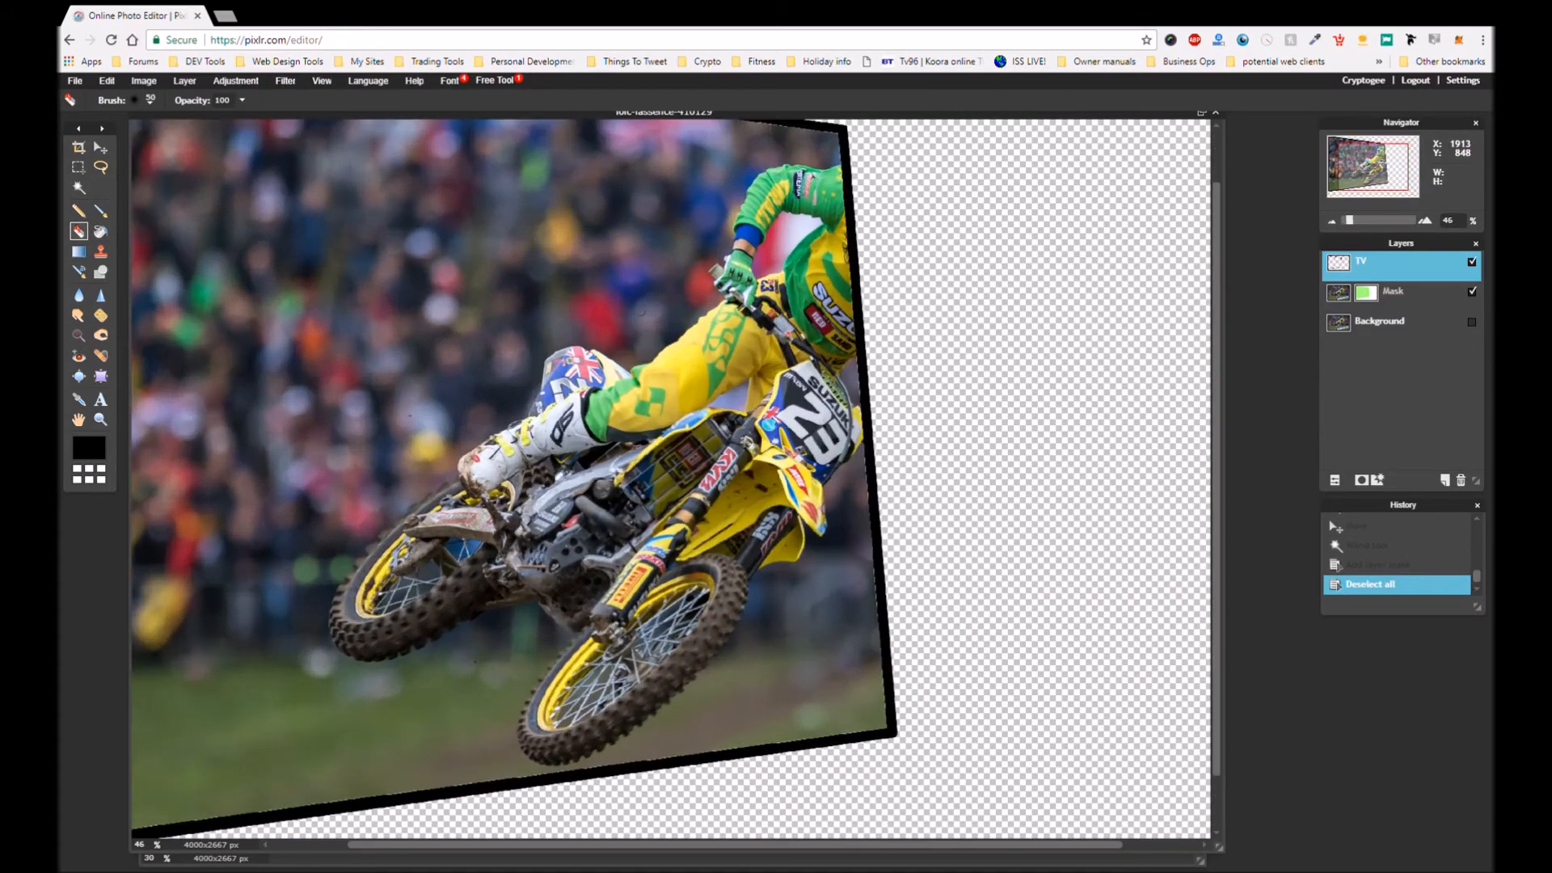
pyautogui.scroll(1, 640, 311)
pyautogui.scroll(2, 815, 265)
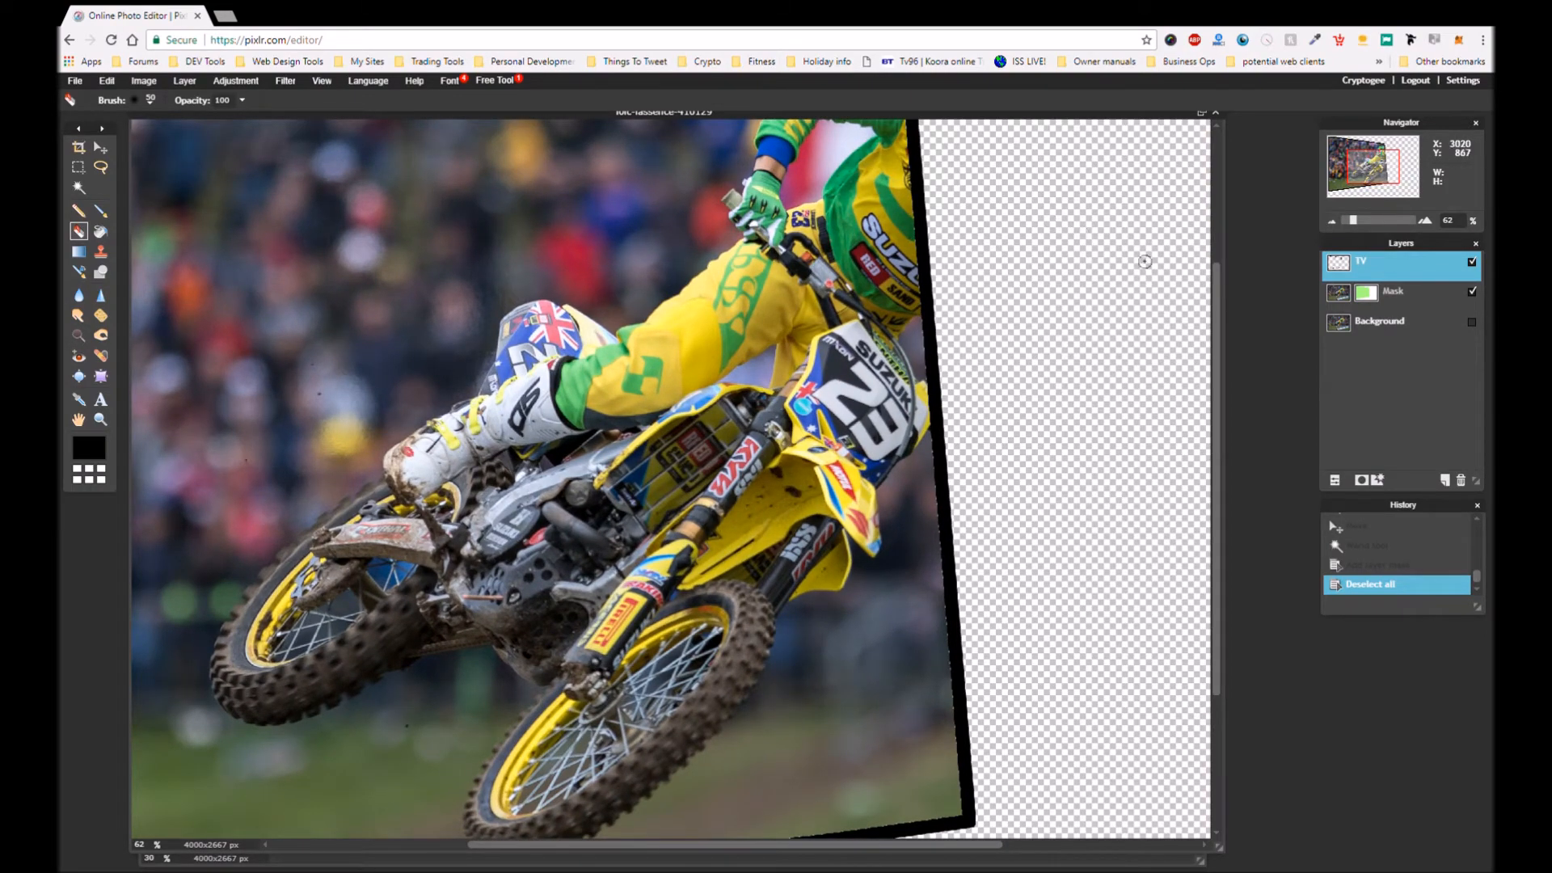
pyautogui.moveTo(1217, 332); pyautogui.dragTo(1199, 239)
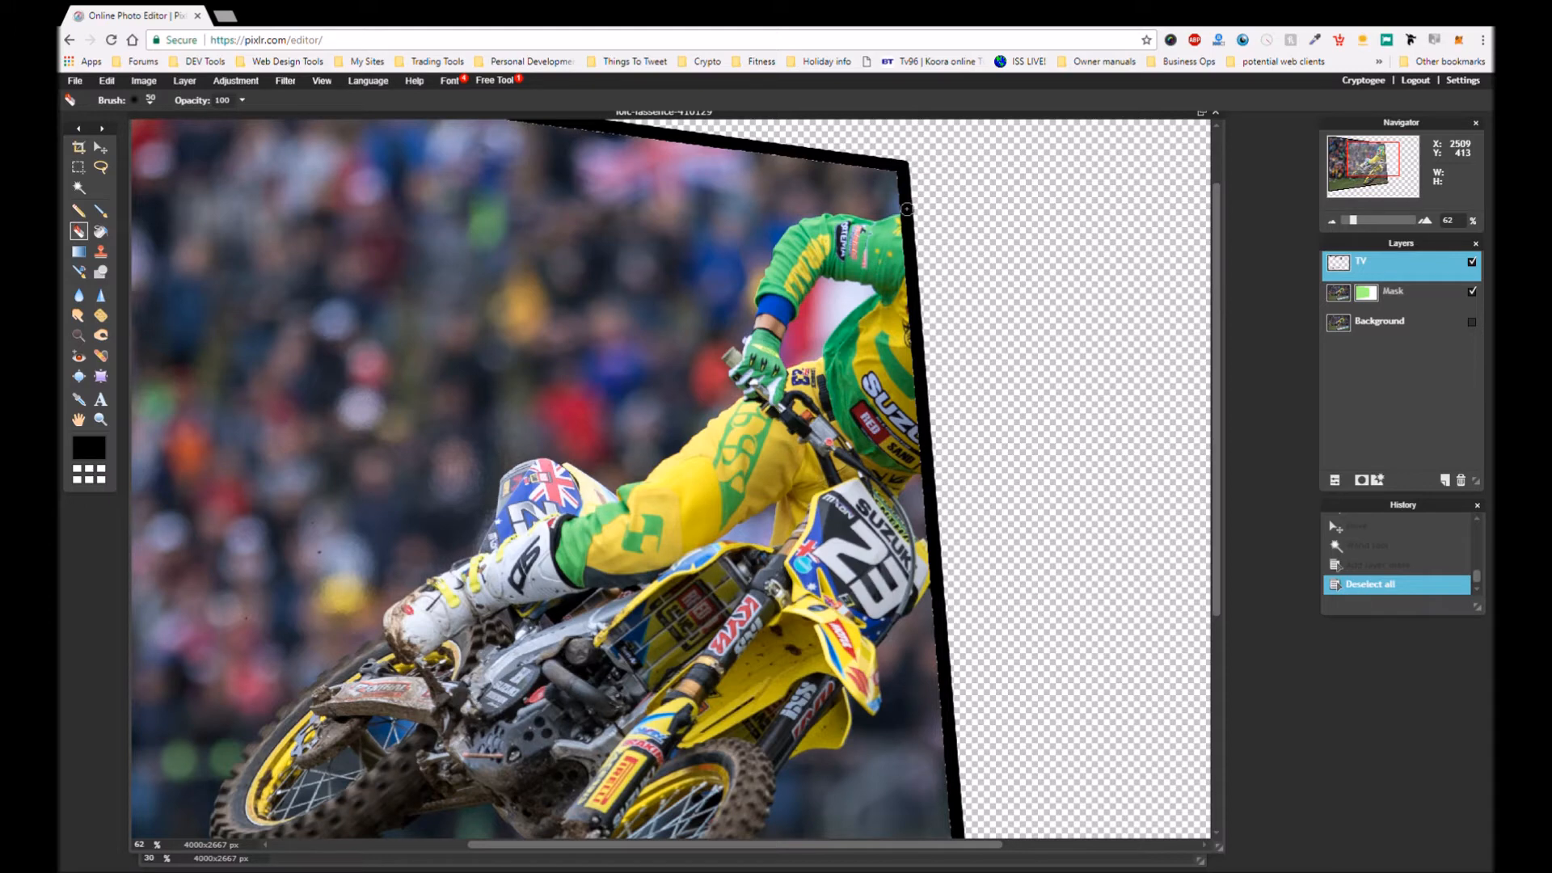
pyautogui.moveTo(907, 212); pyautogui.dragTo(917, 349)
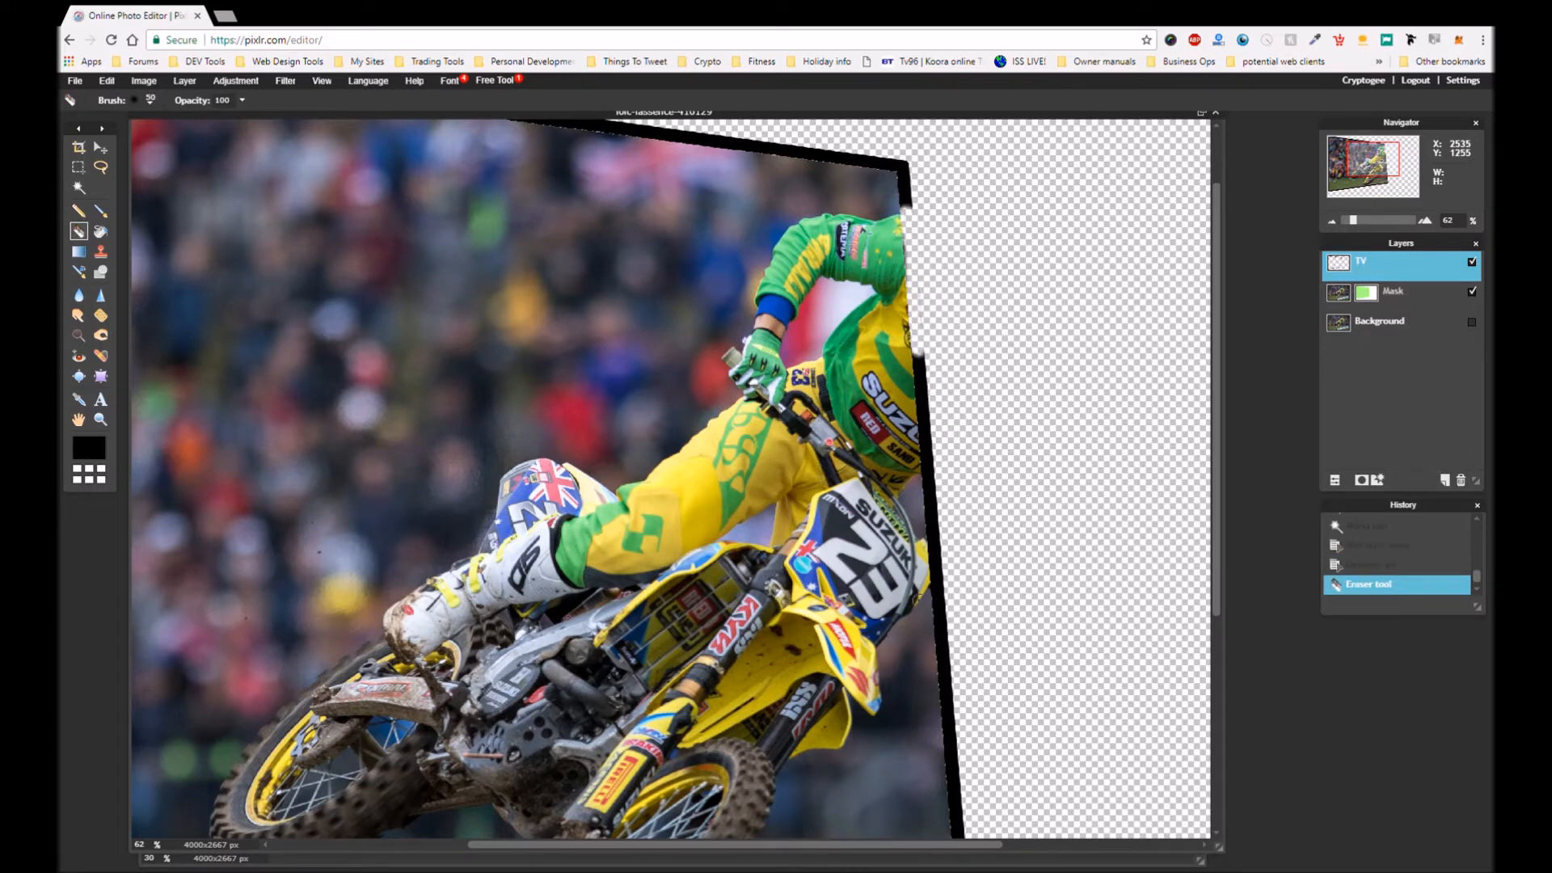
pyautogui.click(914, 218)
# Continue erasing the TV frame's right edge down along the rider's torso to just above the number plate
pyautogui.scroll(-3, 914, 627)
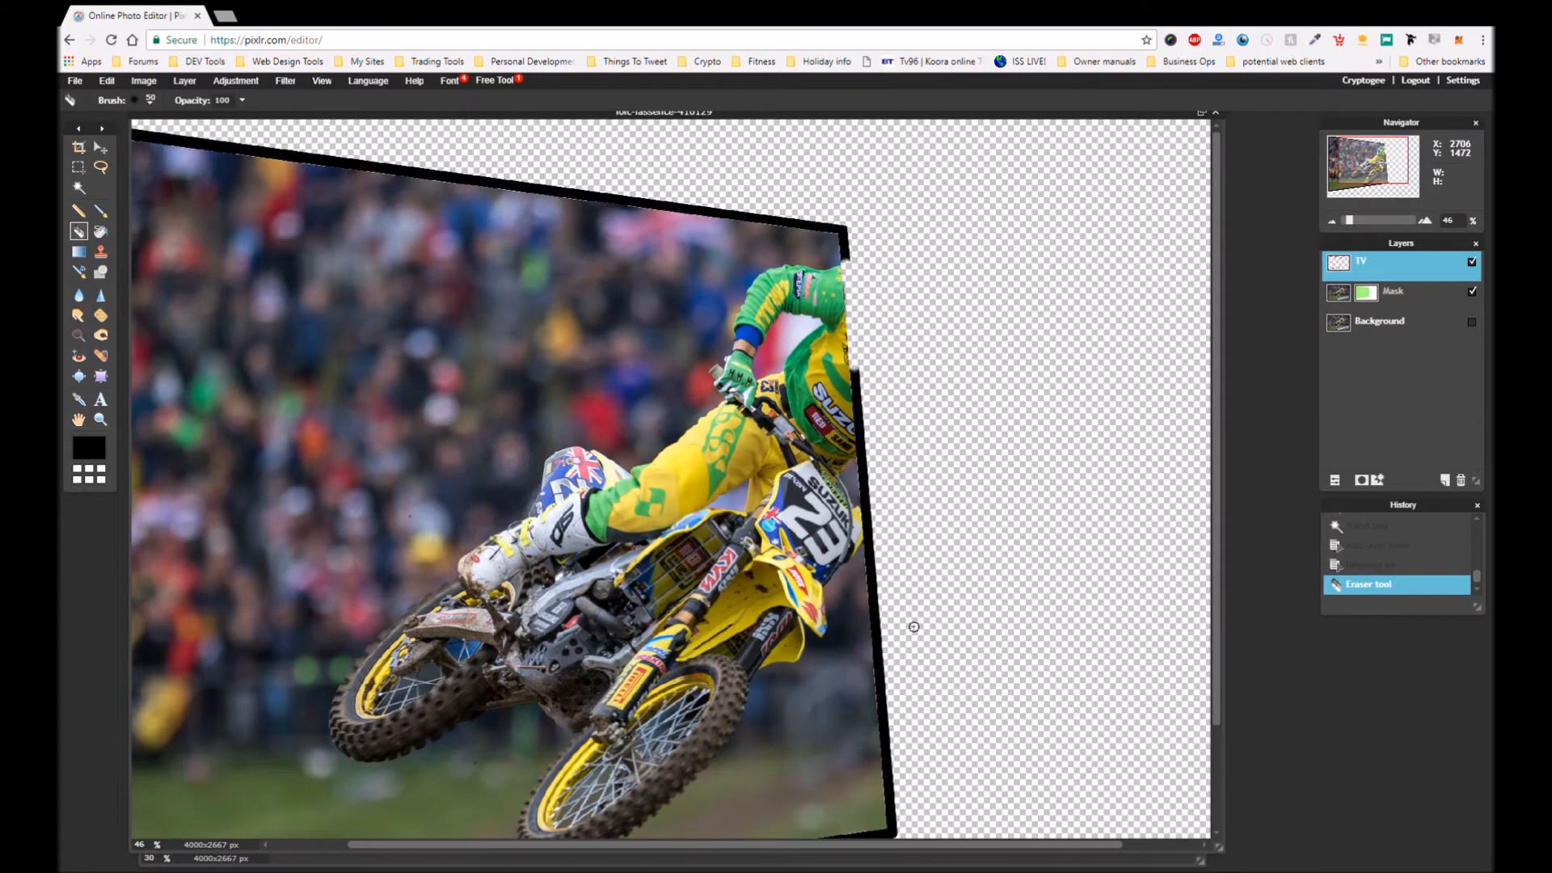
pyautogui.scroll(-1, 913, 627)
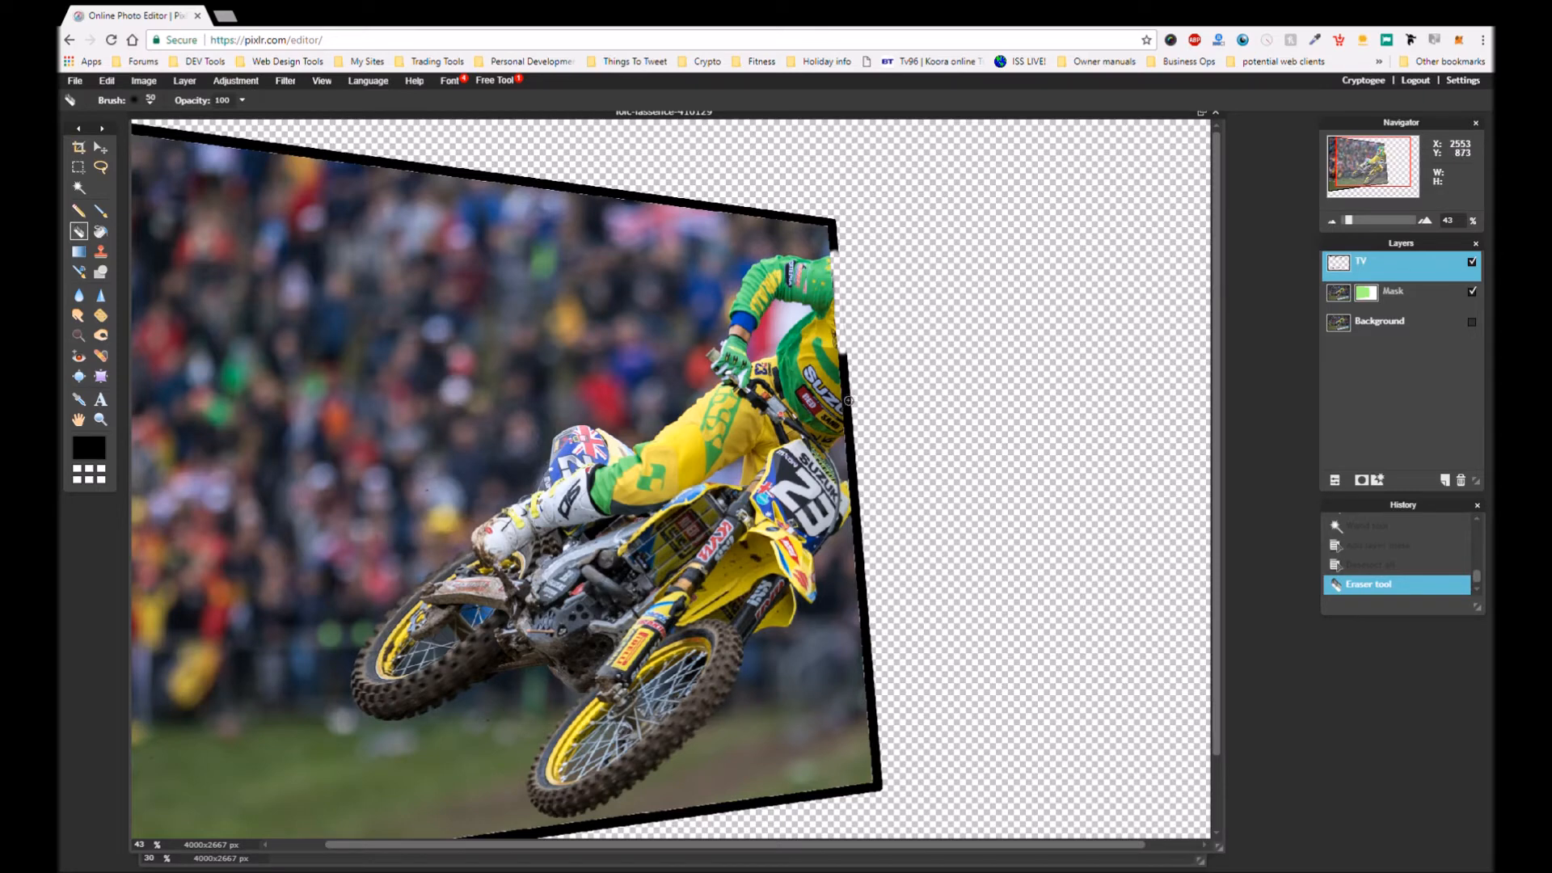
pyautogui.moveTo(846, 396)
pyautogui.mouseDown()
pyautogui.moveTo(837, 345)
pyautogui.moveTo(851, 435)
pyautogui.mouseUp()
pyautogui.moveTo(849, 380); pyautogui.dragTo(847, 345)
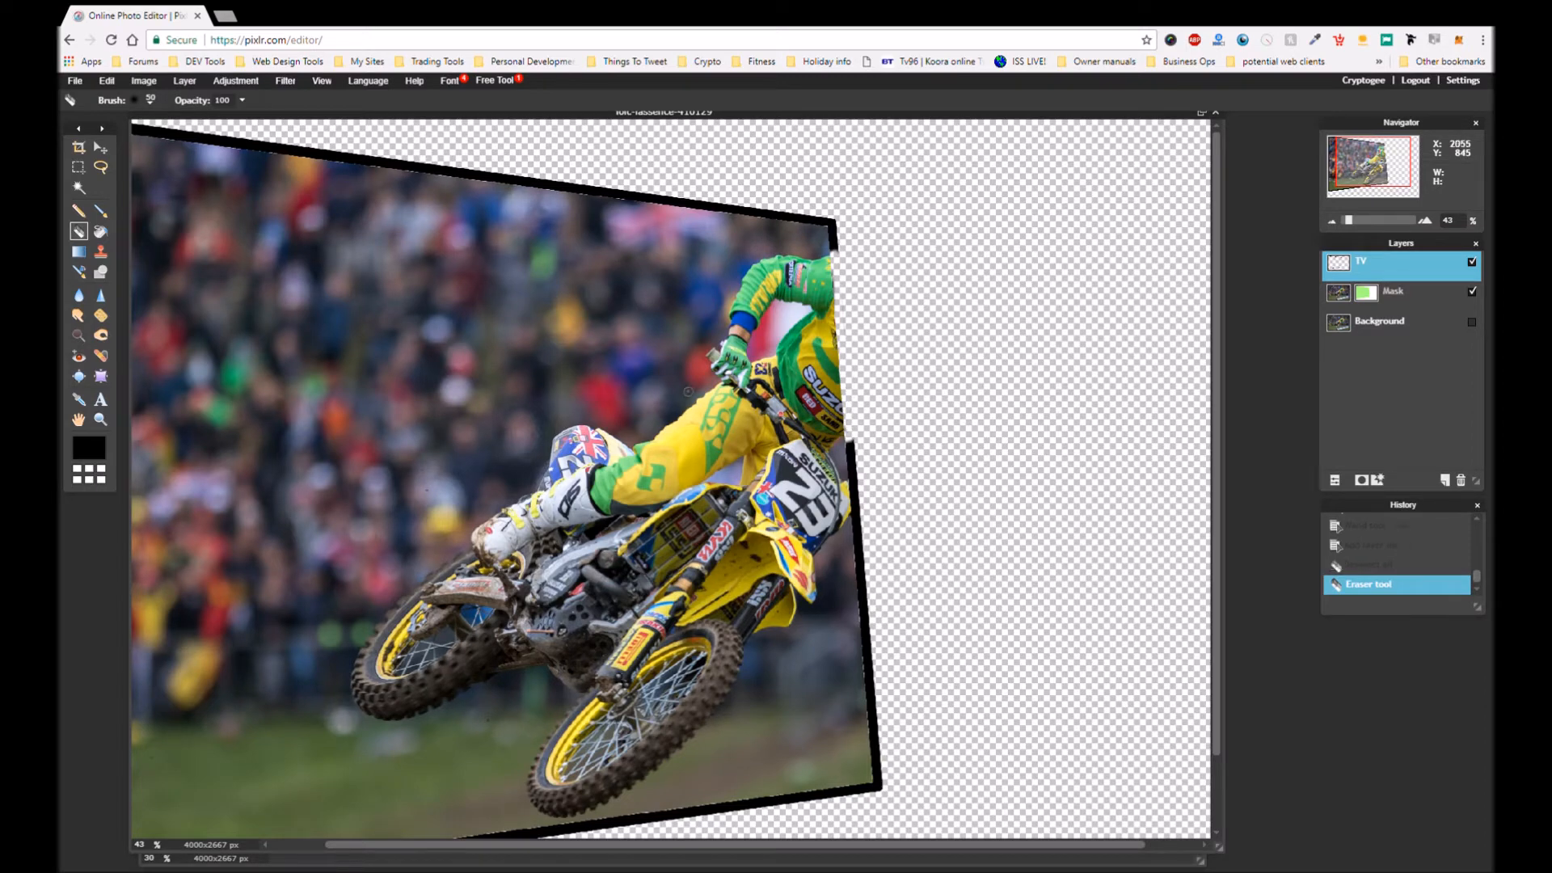
# Select the Mask layer and set up the Brush tool with the hard 200 brush enlarged to a diameter of 740
pyautogui.click(1423, 299)
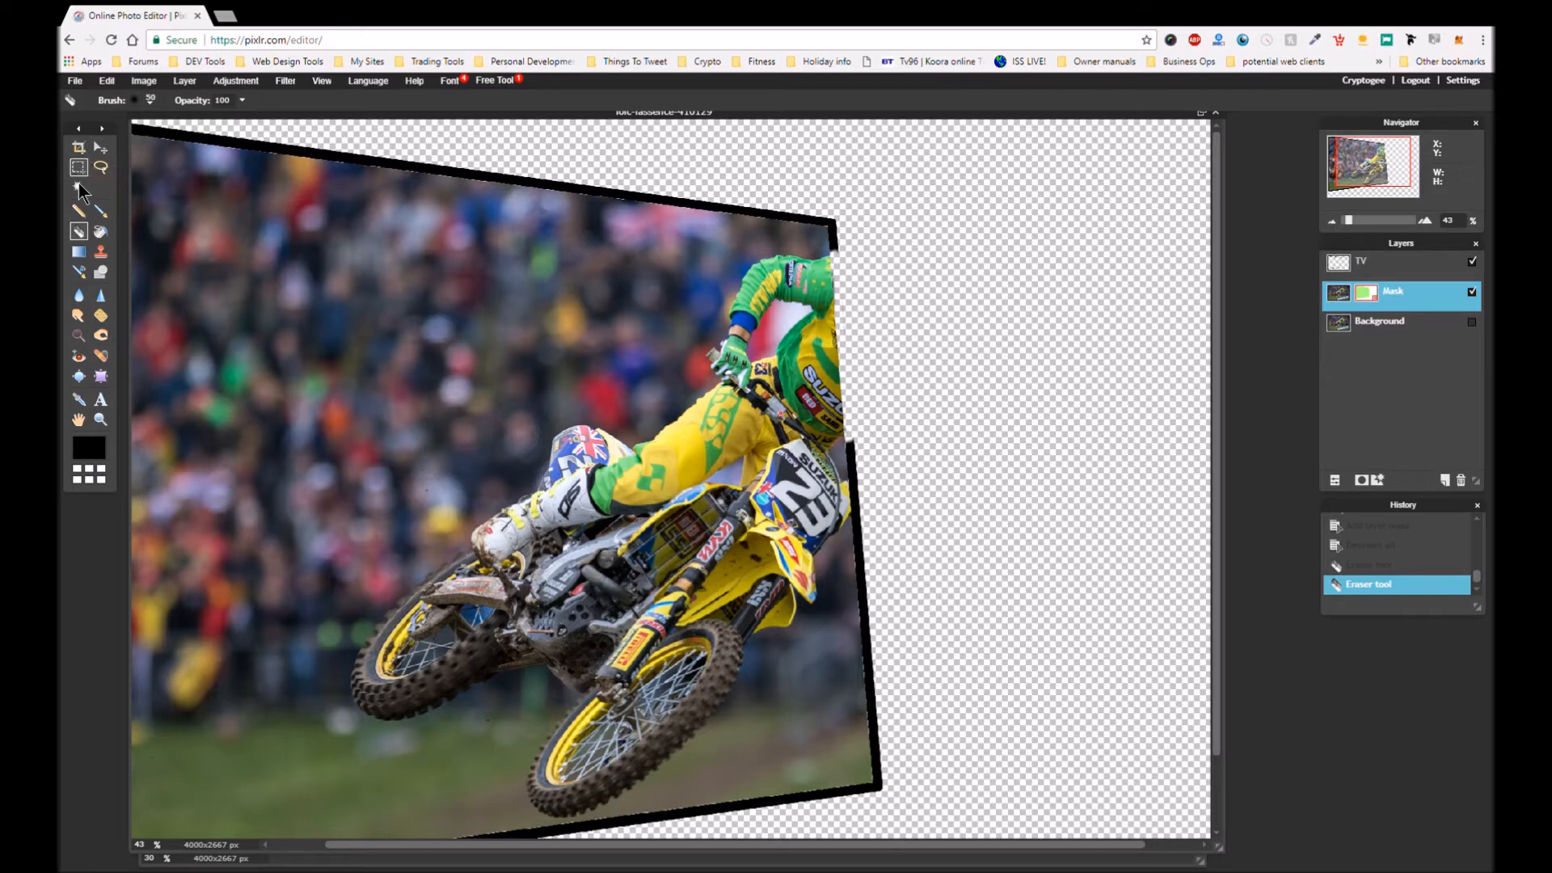
pyautogui.click(98, 213)
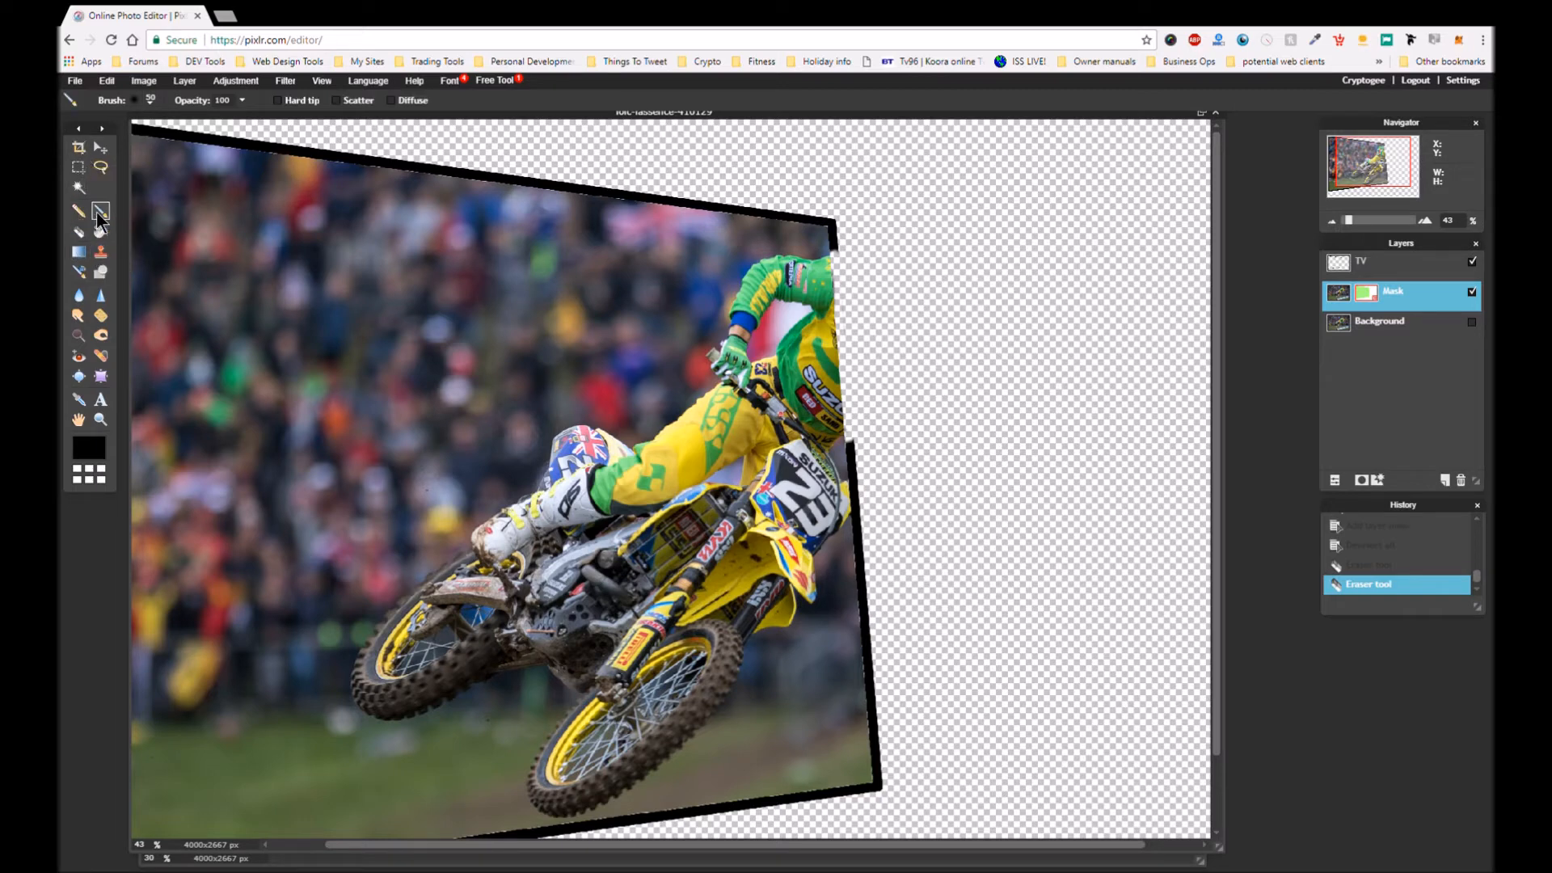
pyautogui.click(136, 102)
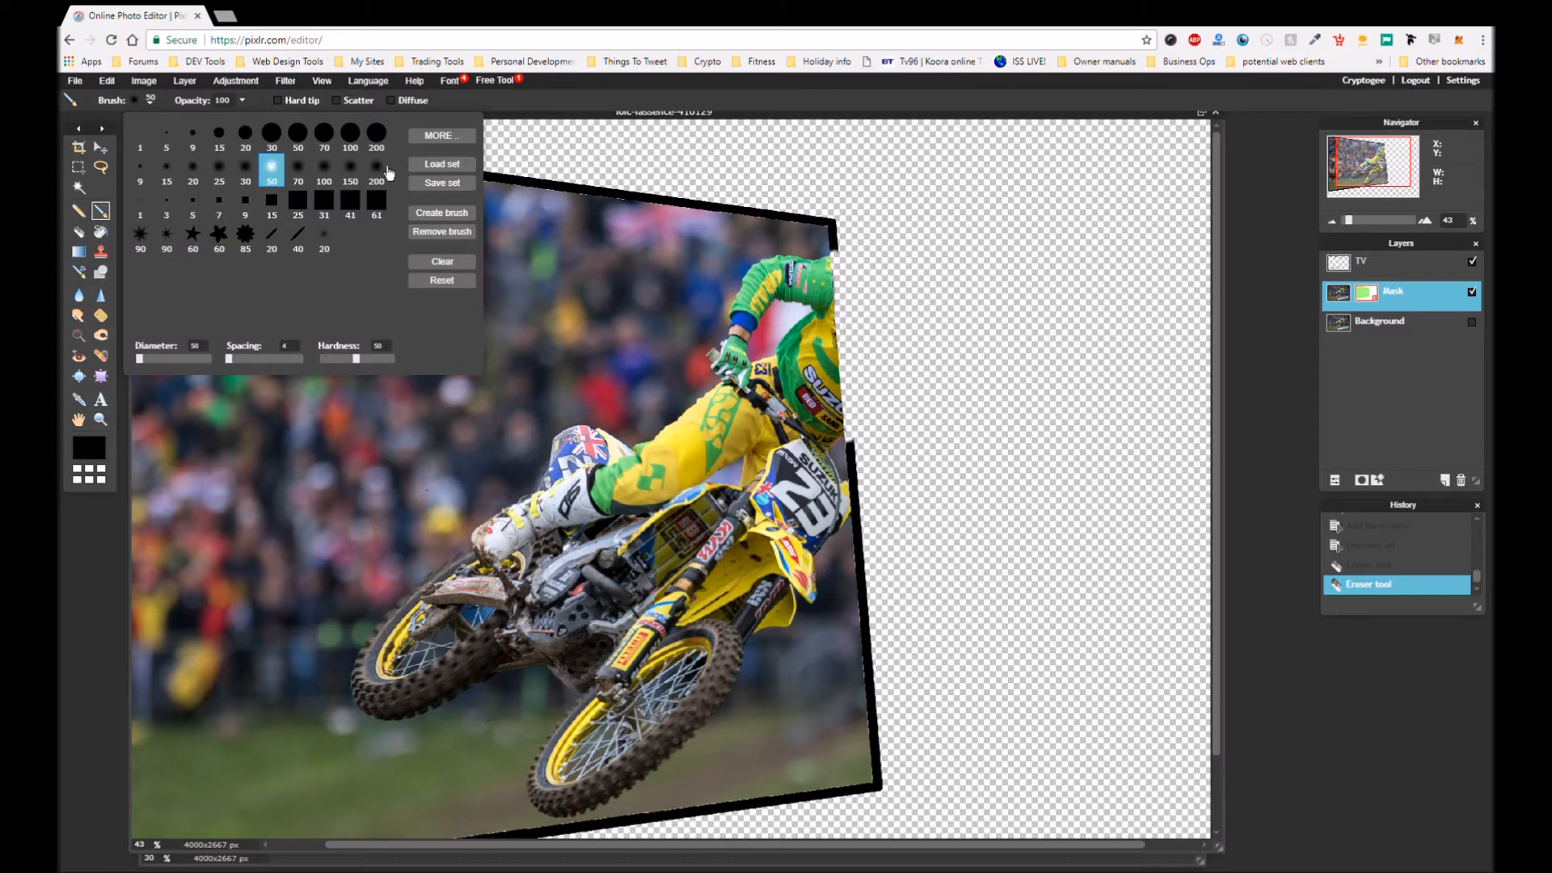
pyautogui.click(377, 134)
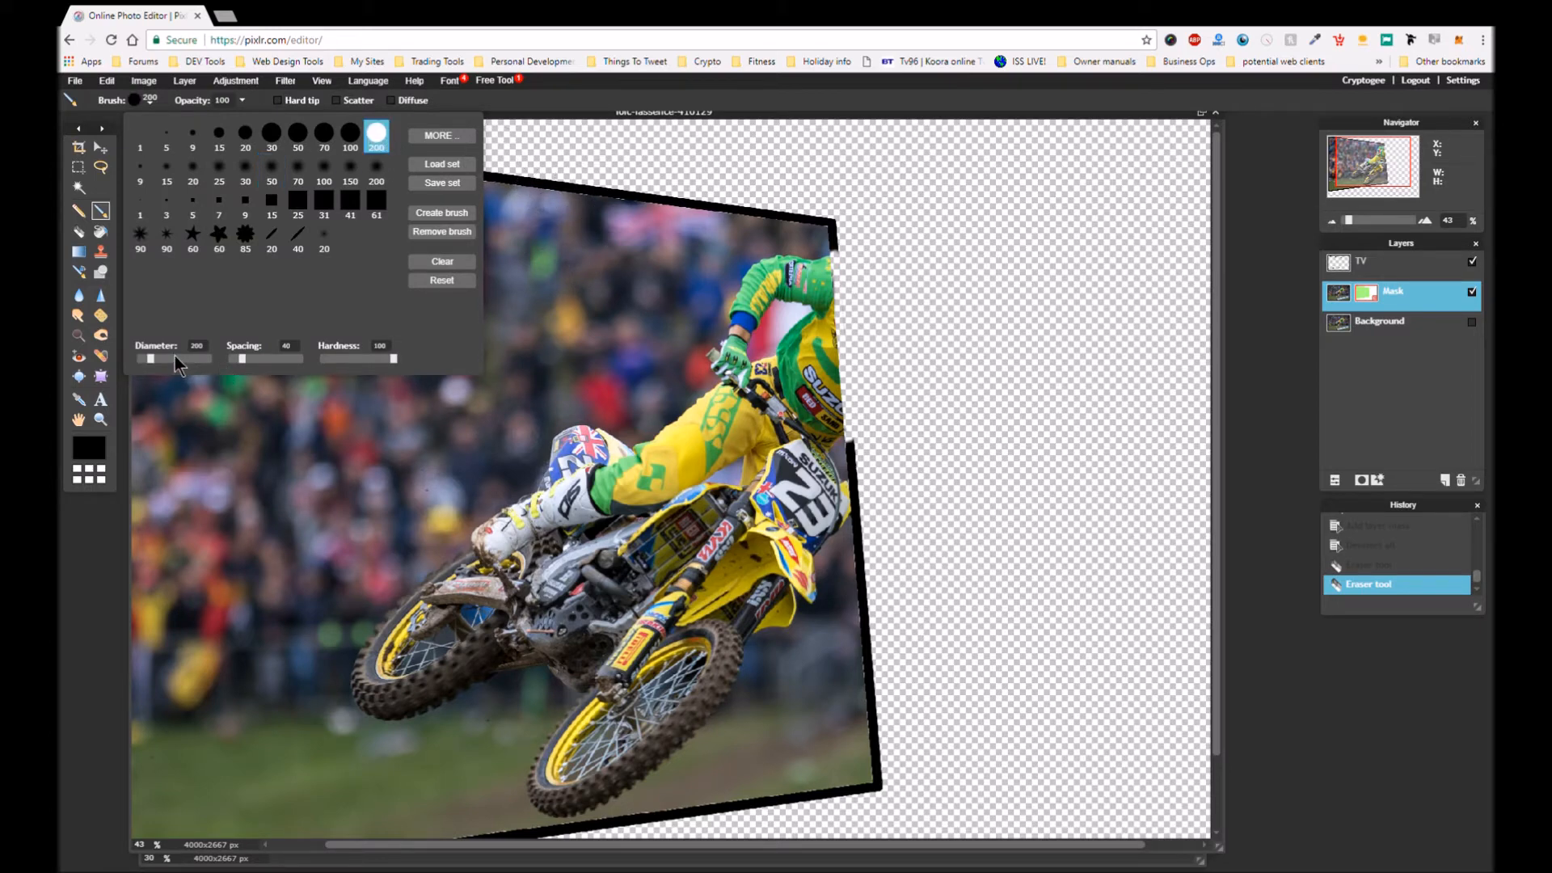
pyautogui.moveTo(175, 359); pyautogui.dragTo(191, 357)
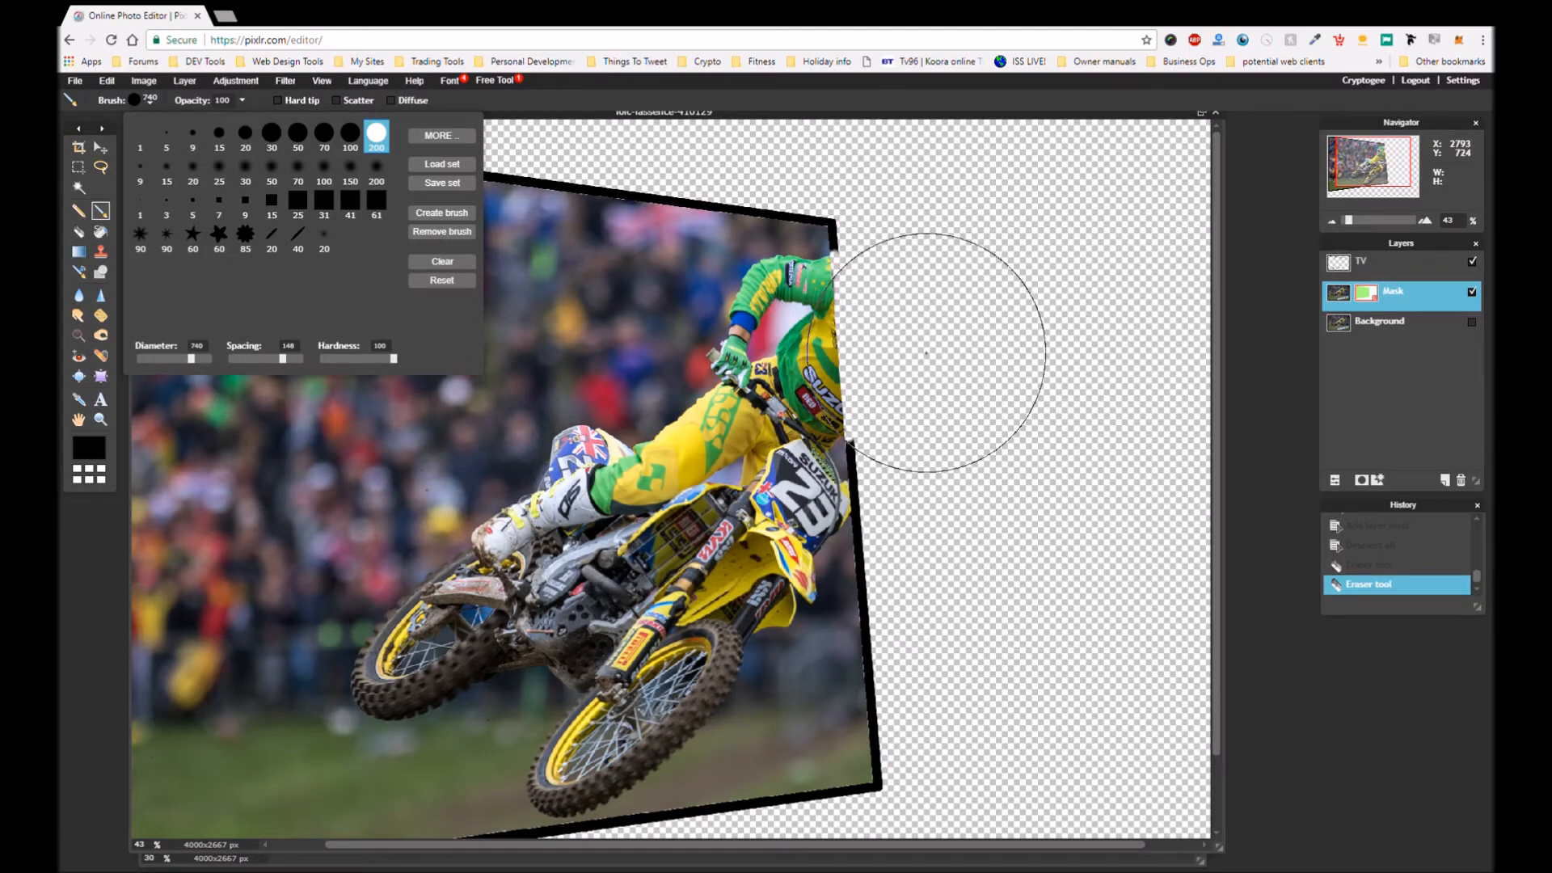
# Paint on the Mask layer's mask to reveal the rider's helmet, torso, outstretched arm and glove beyond the TV frame
pyautogui.click(926, 352)
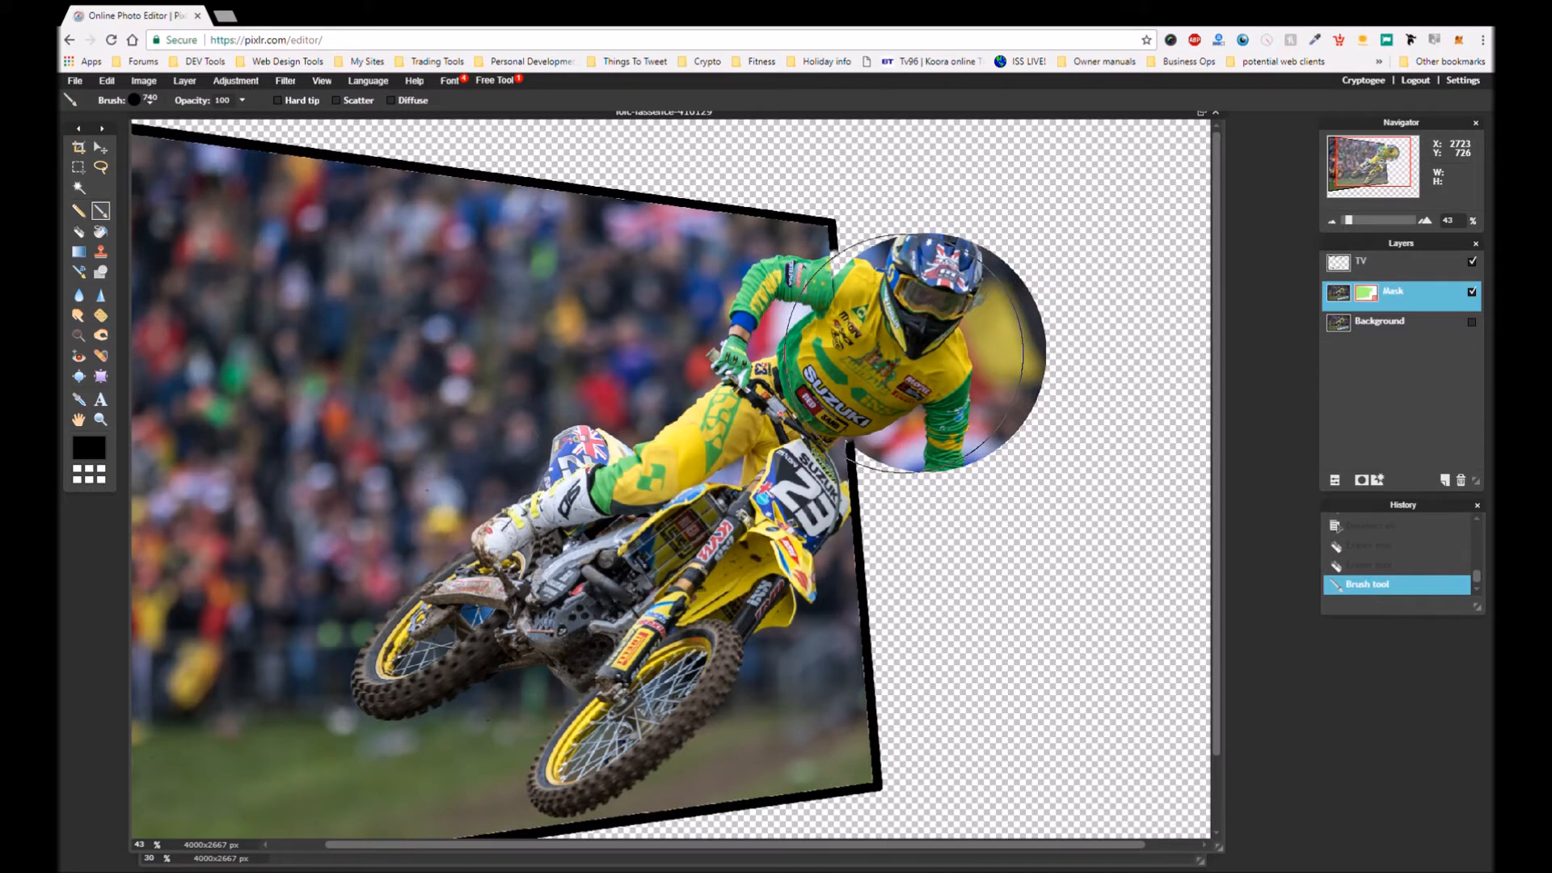
pyautogui.click(903, 353)
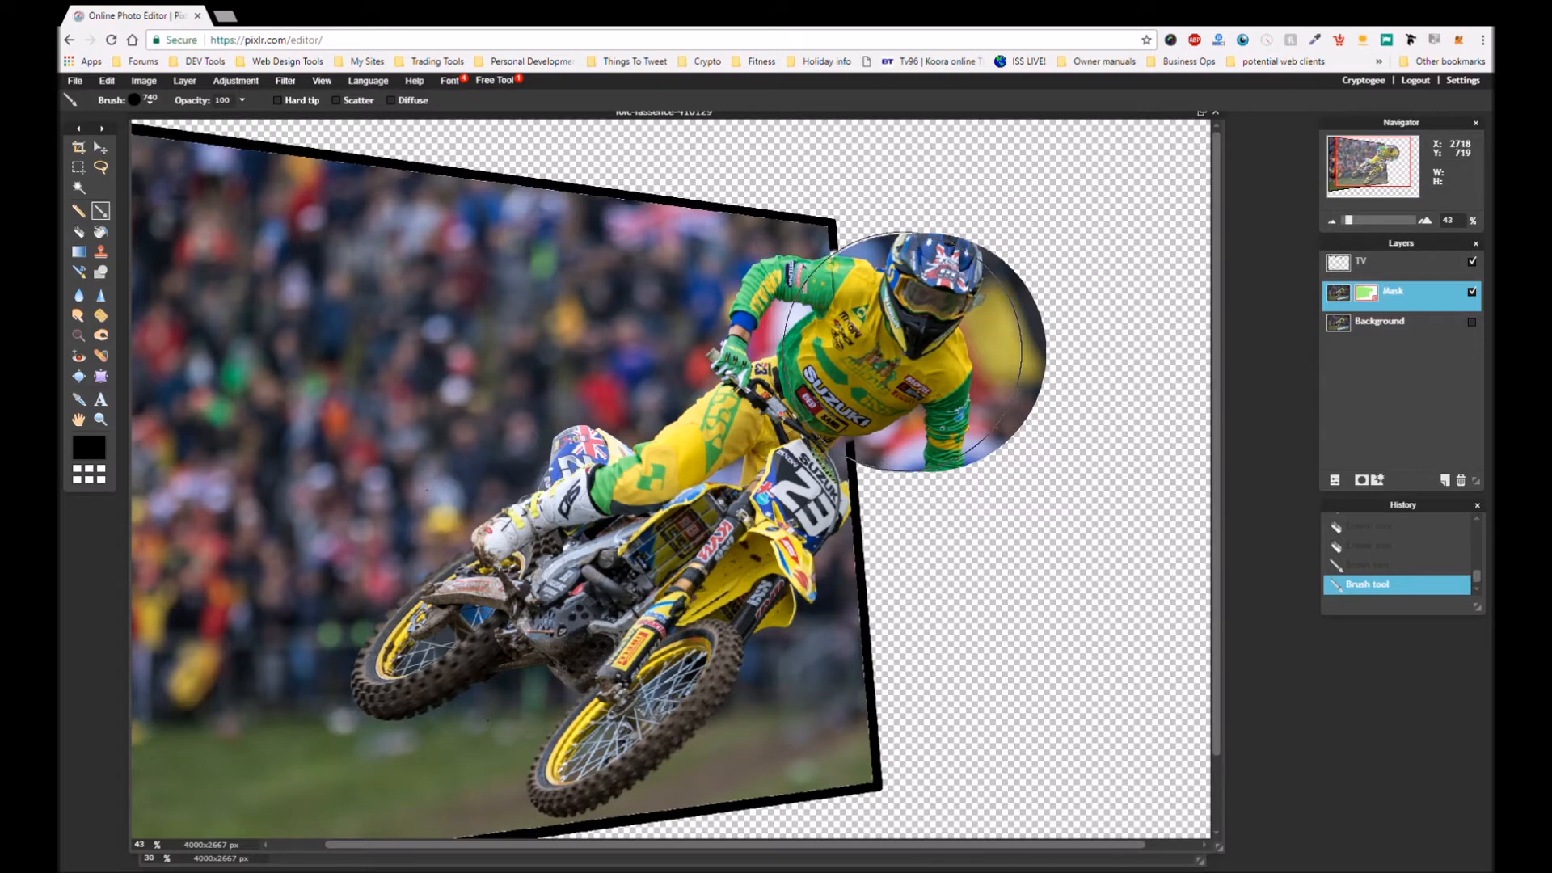
pyautogui.click(902, 352)
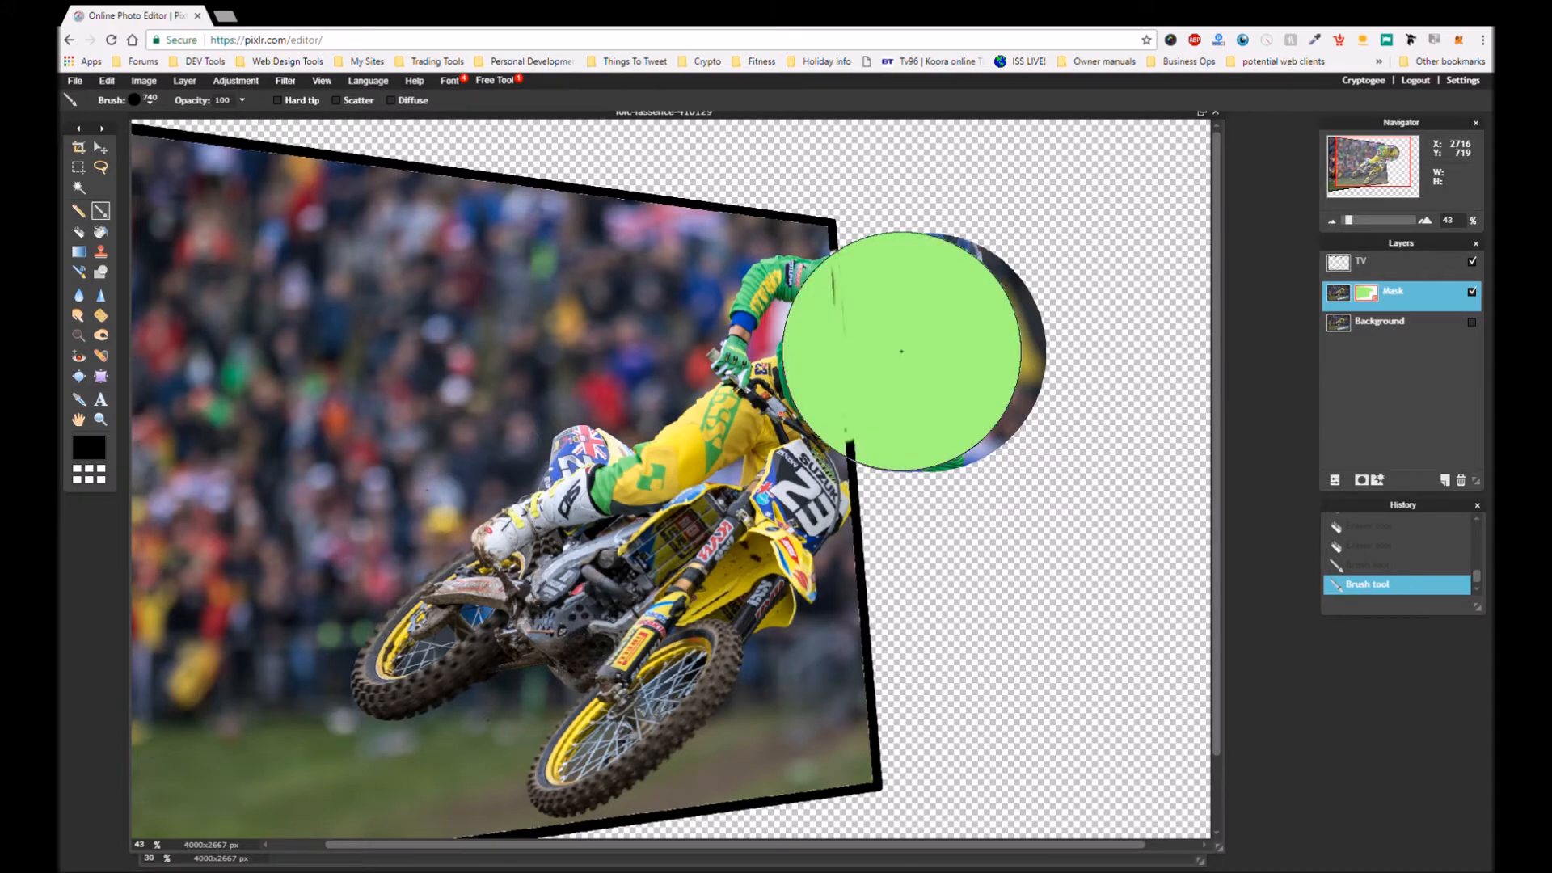
pyautogui.click(1021, 483)
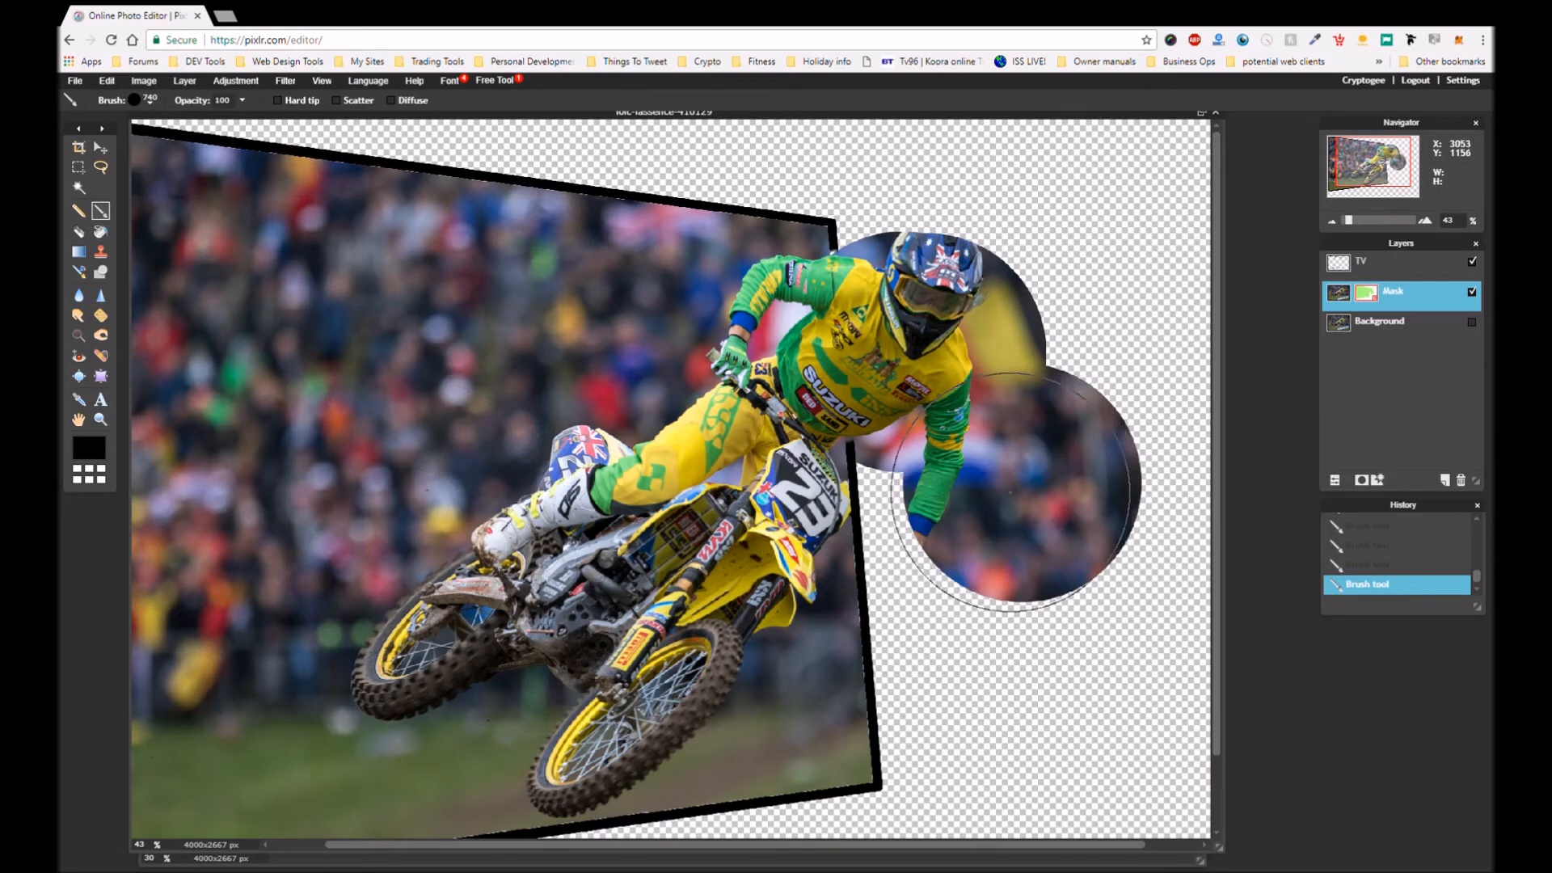
pyautogui.click(986, 507)
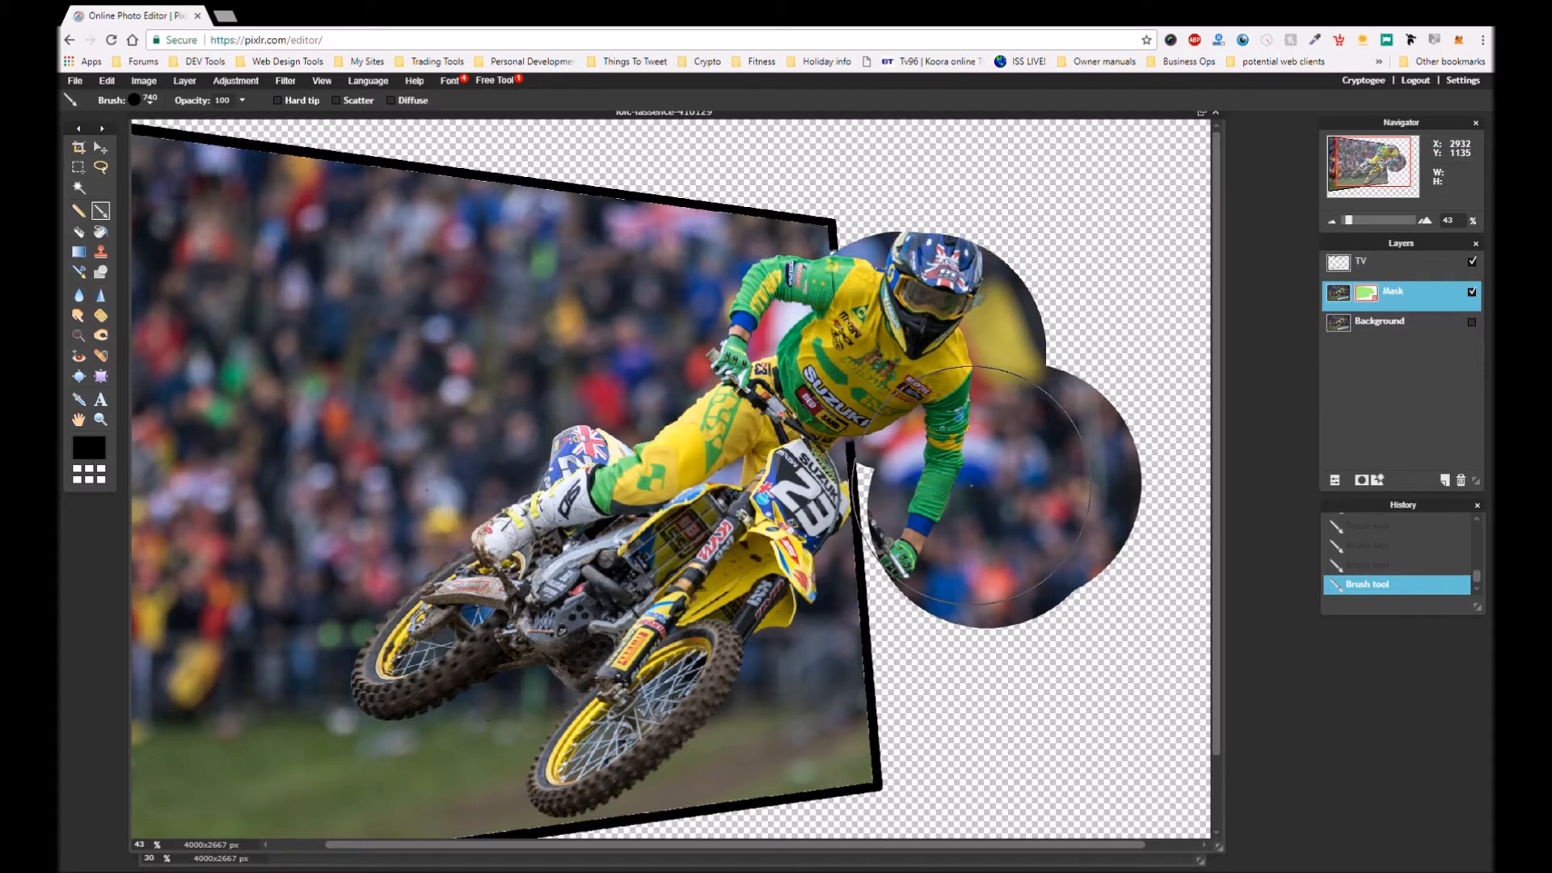
pyautogui.click(972, 485)
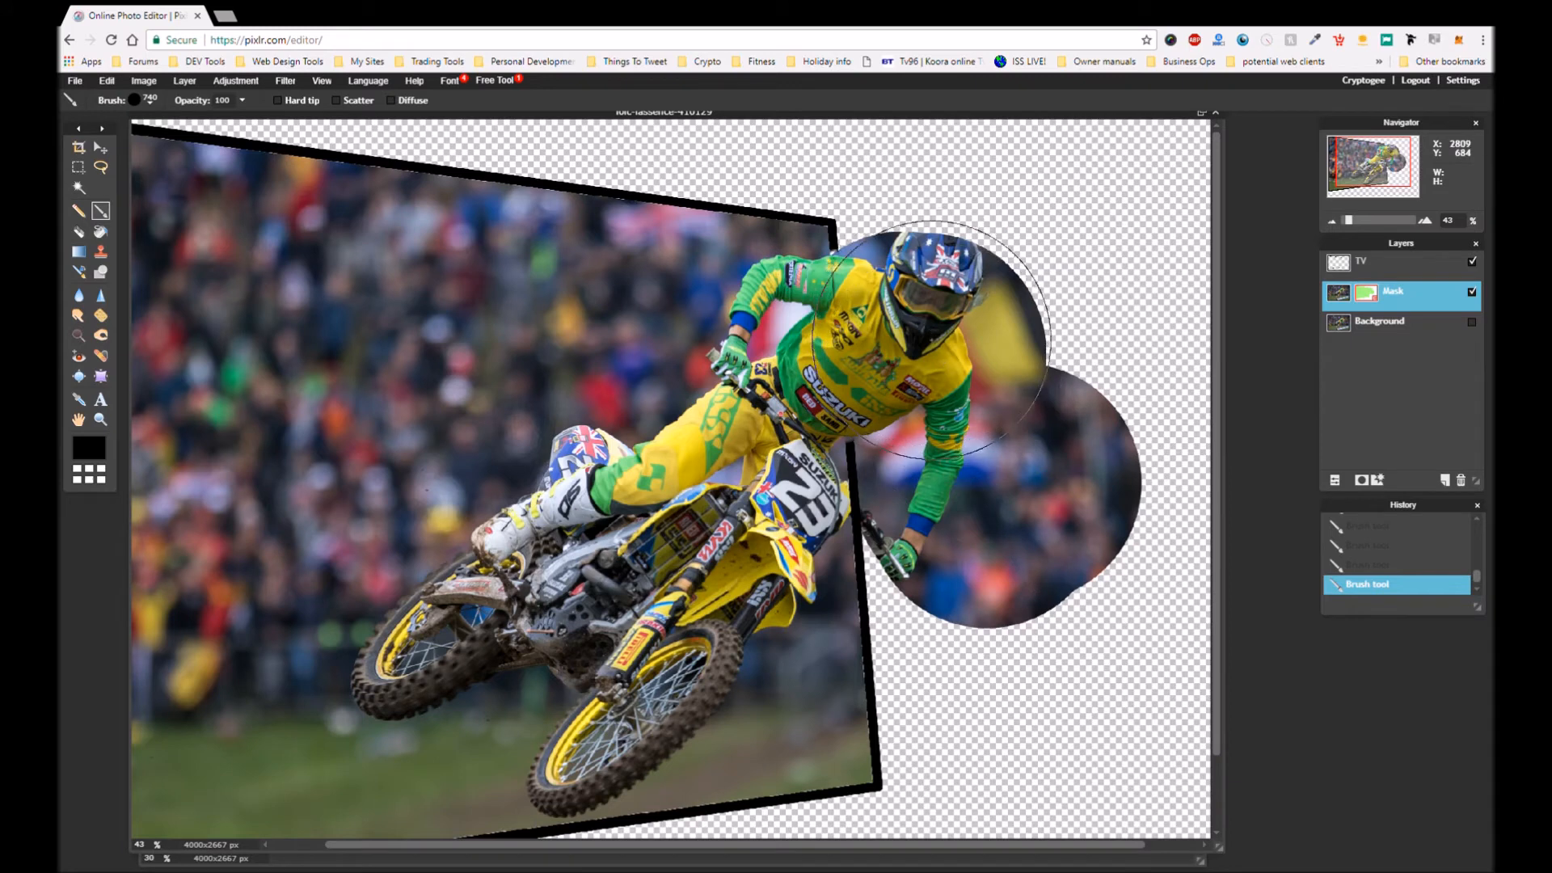
pyautogui.click(930, 335)
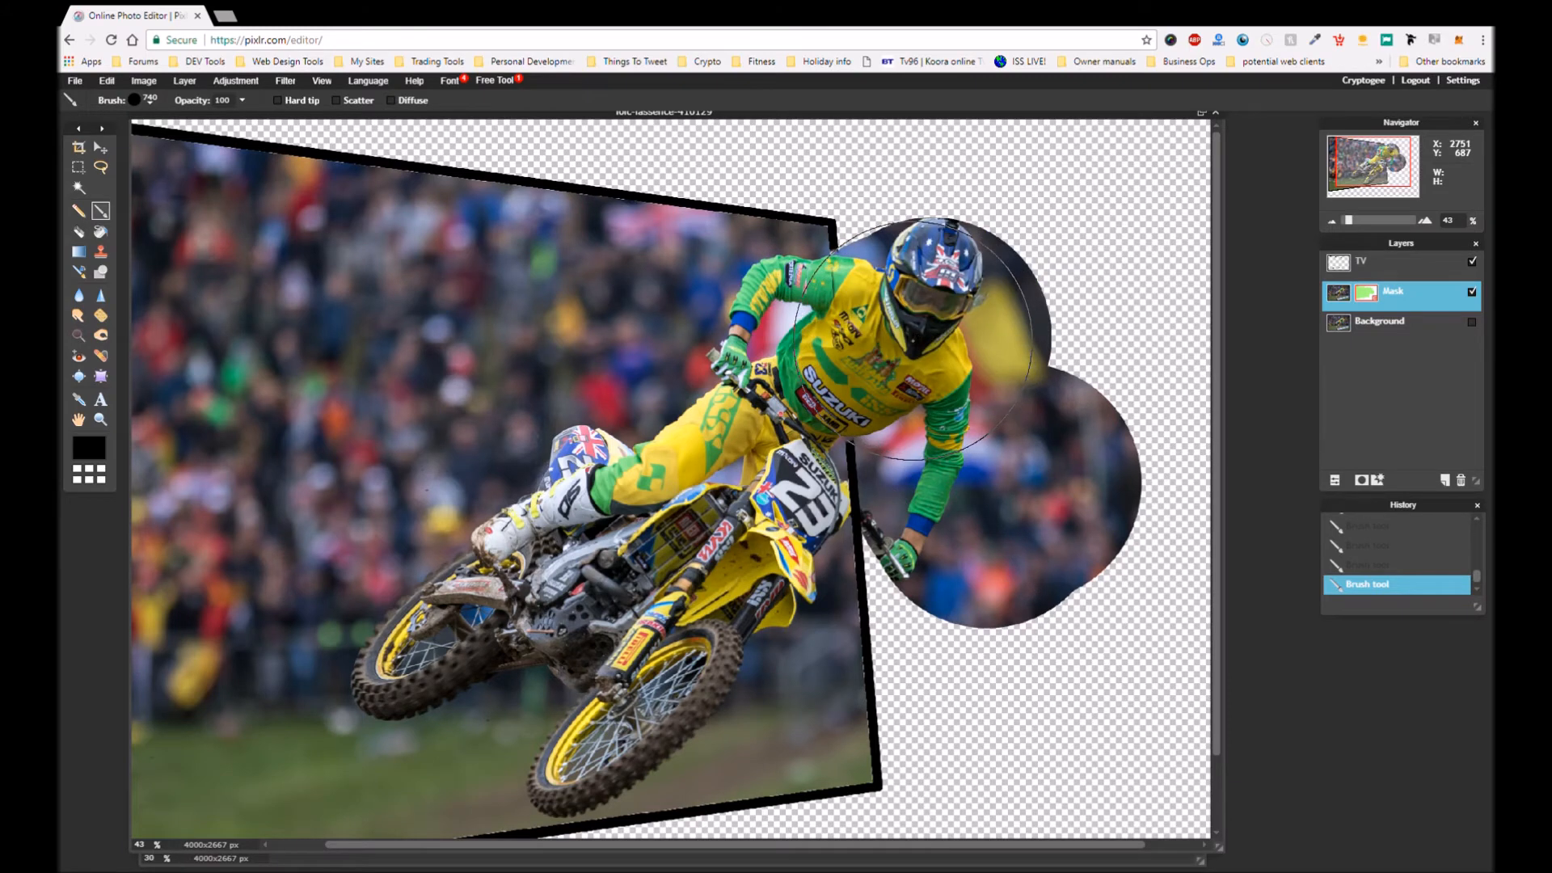
pyautogui.click(910, 340)
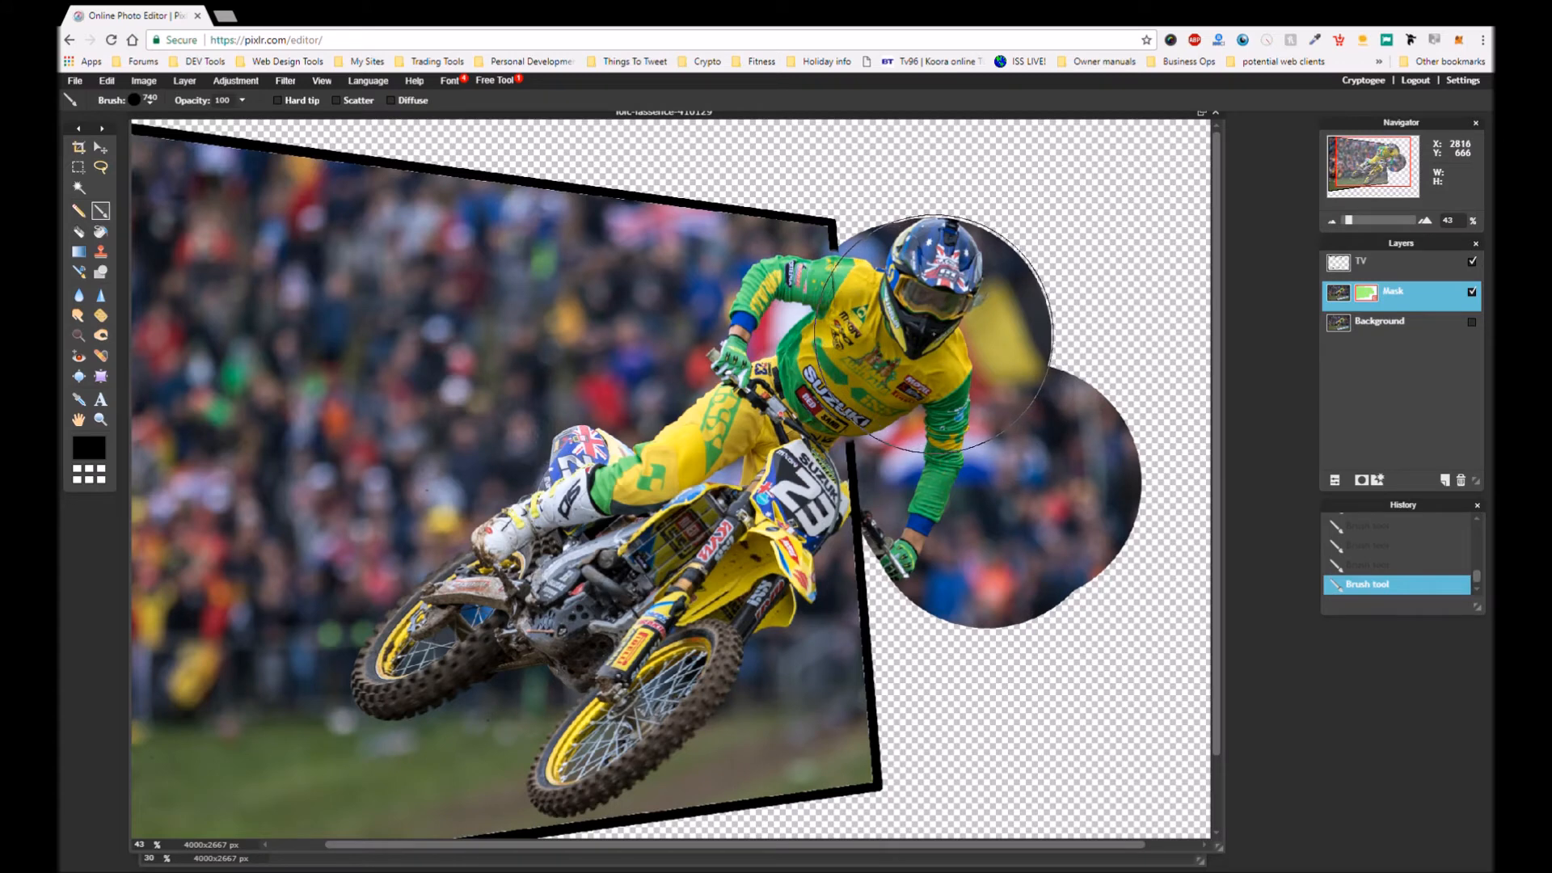
pyautogui.click(934, 334)
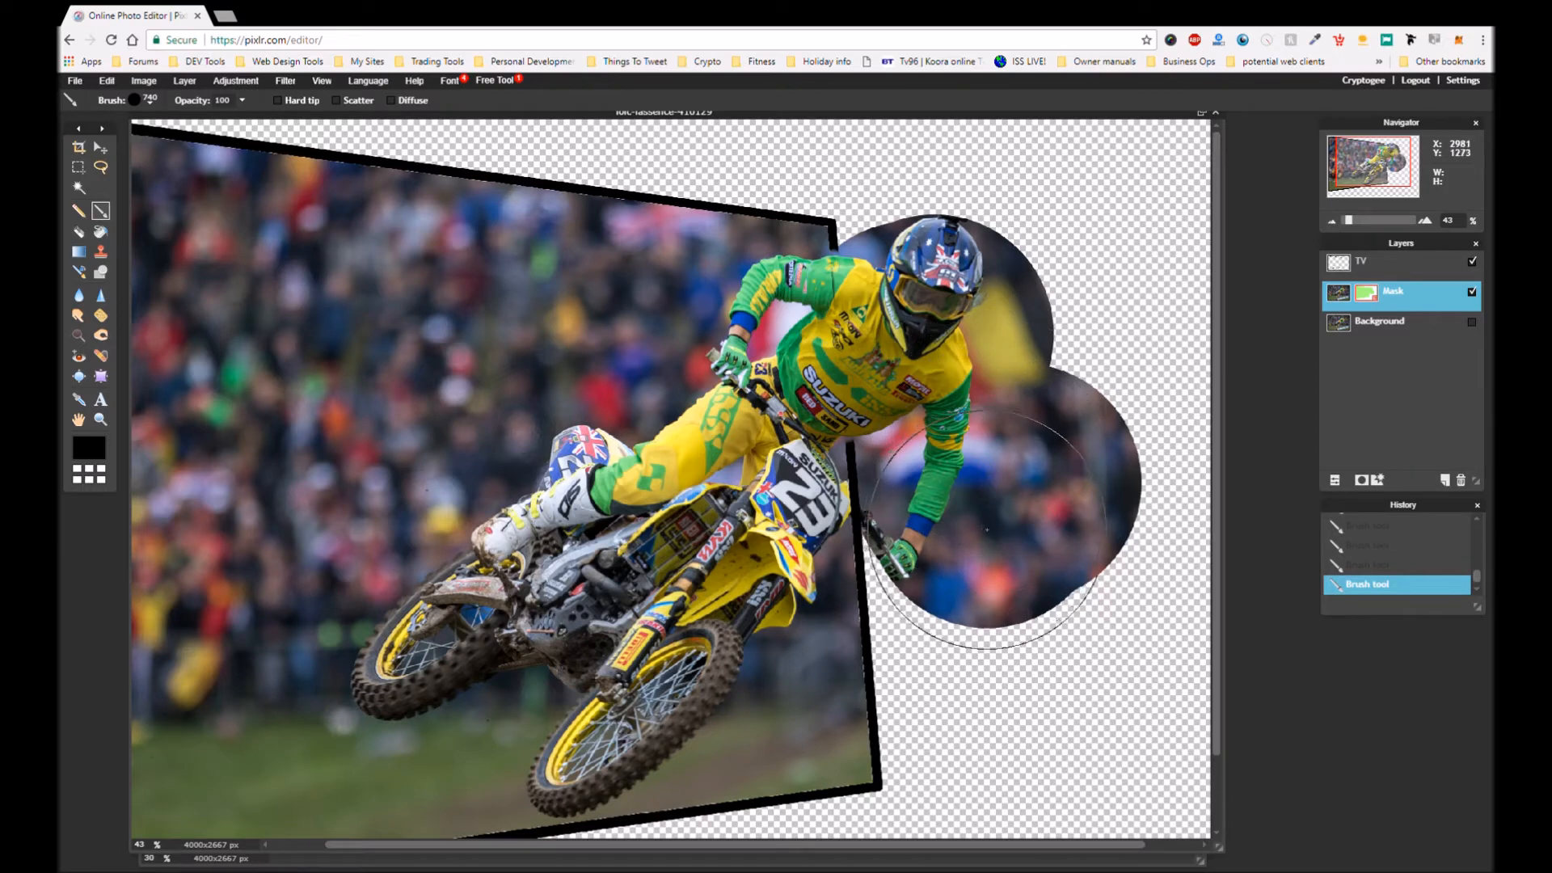
pyautogui.click(987, 522)
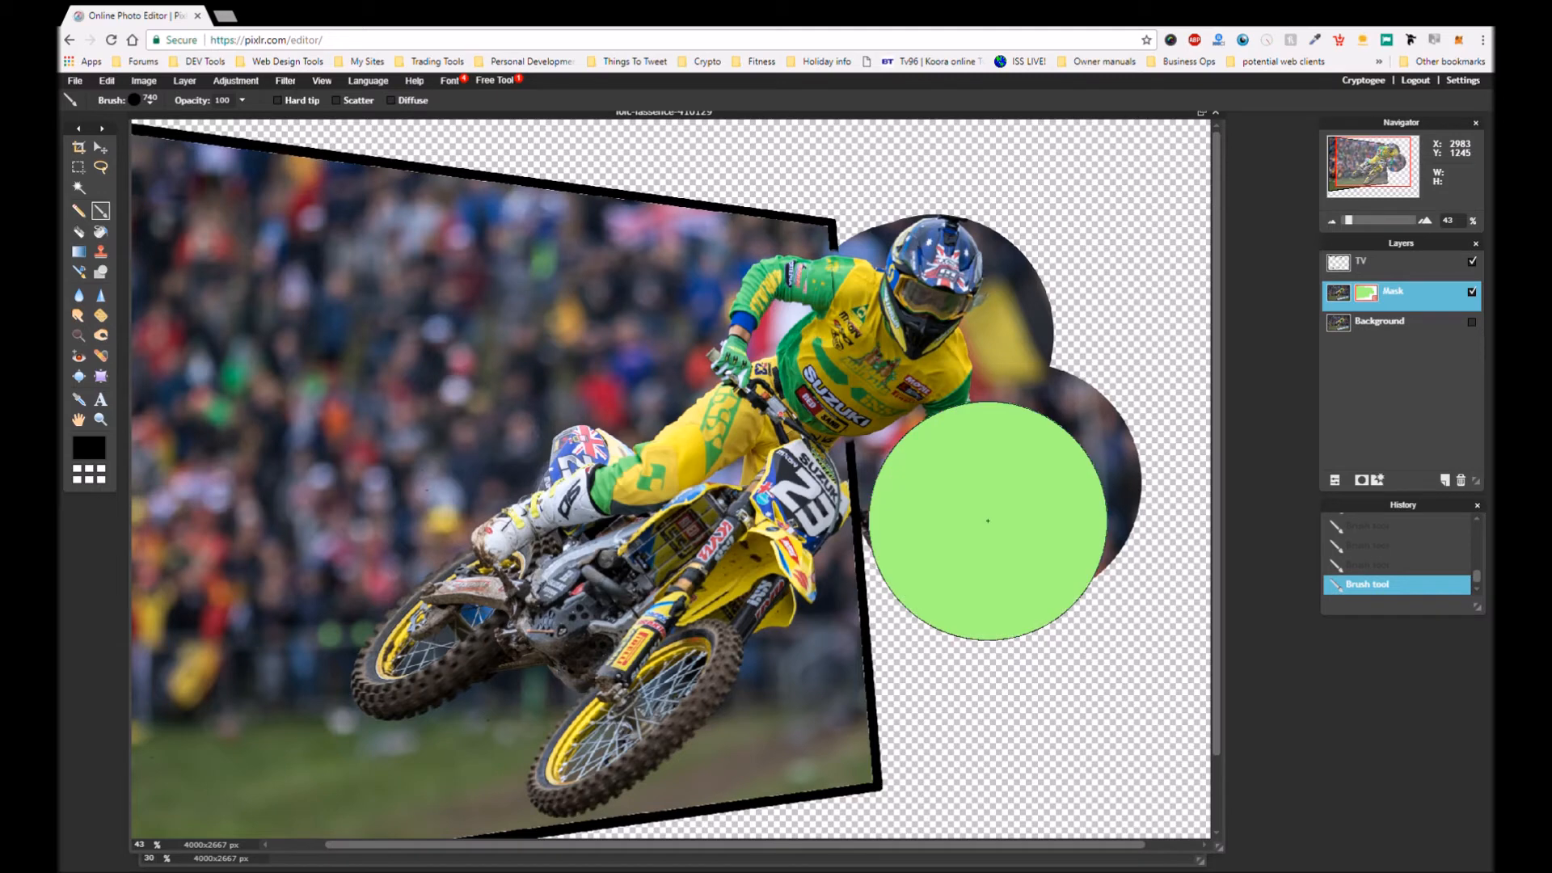
pyautogui.click(982, 526)
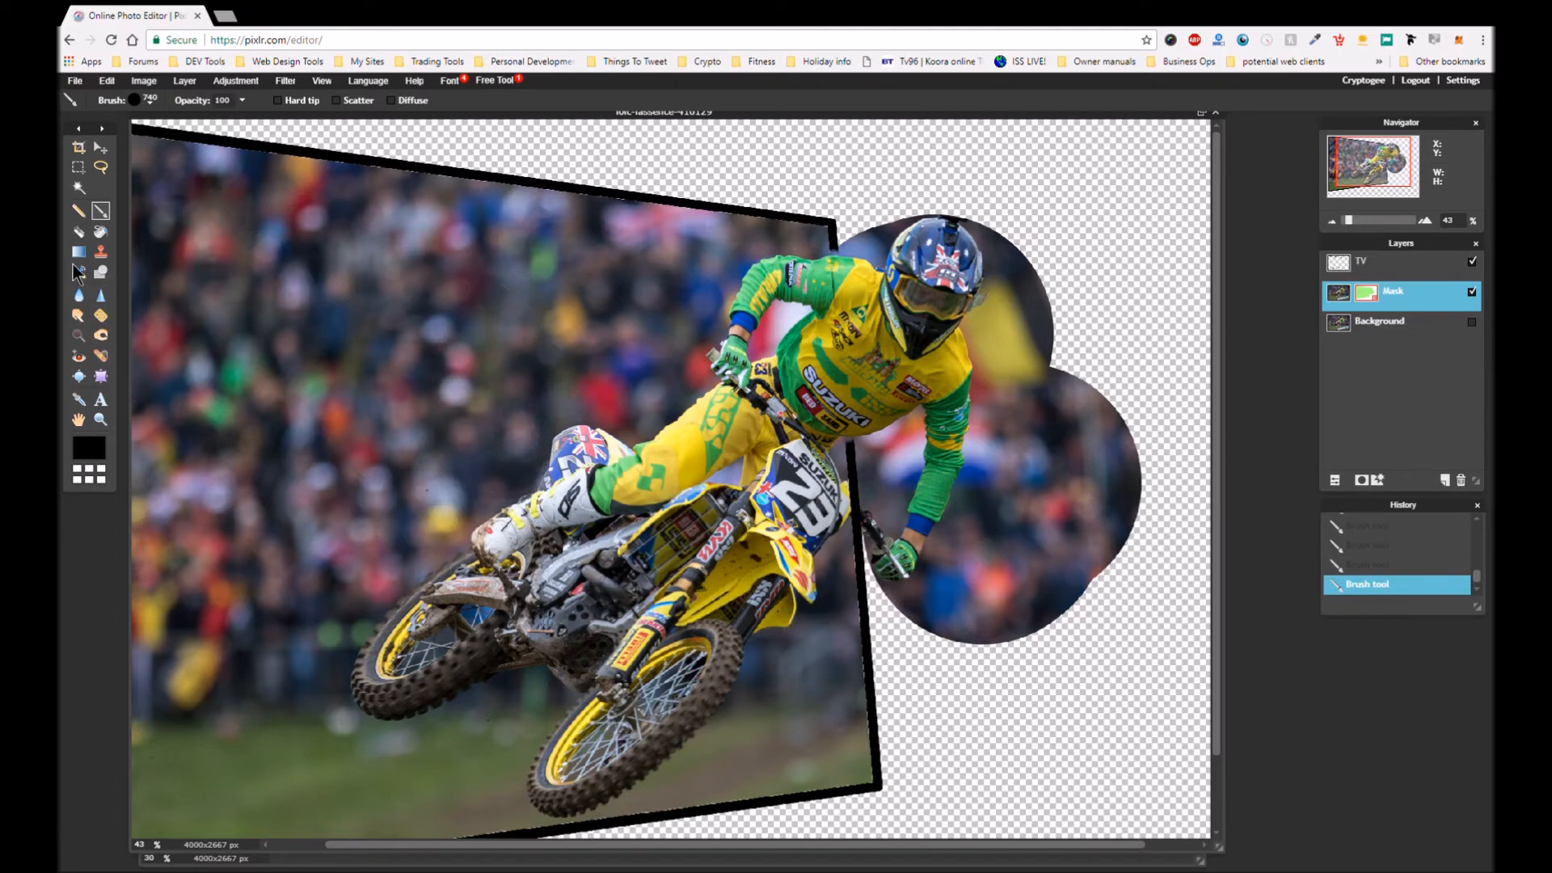
# Erase the part of the TV layer's right frame edge that runs beside the number plate and across the handlebar
pyautogui.click(79, 231)
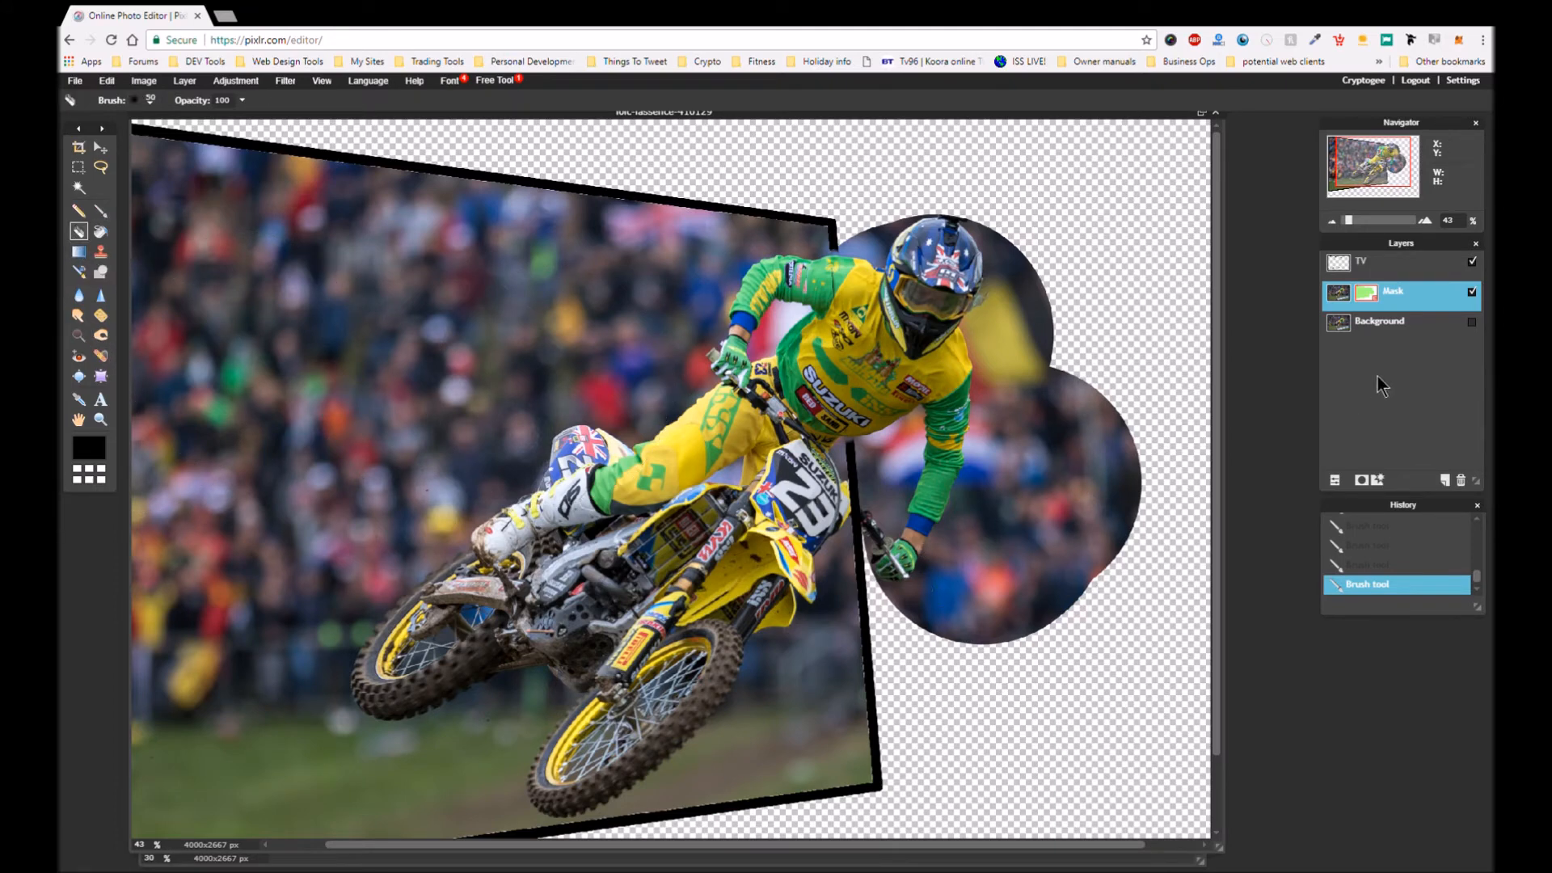
pyautogui.click(1415, 268)
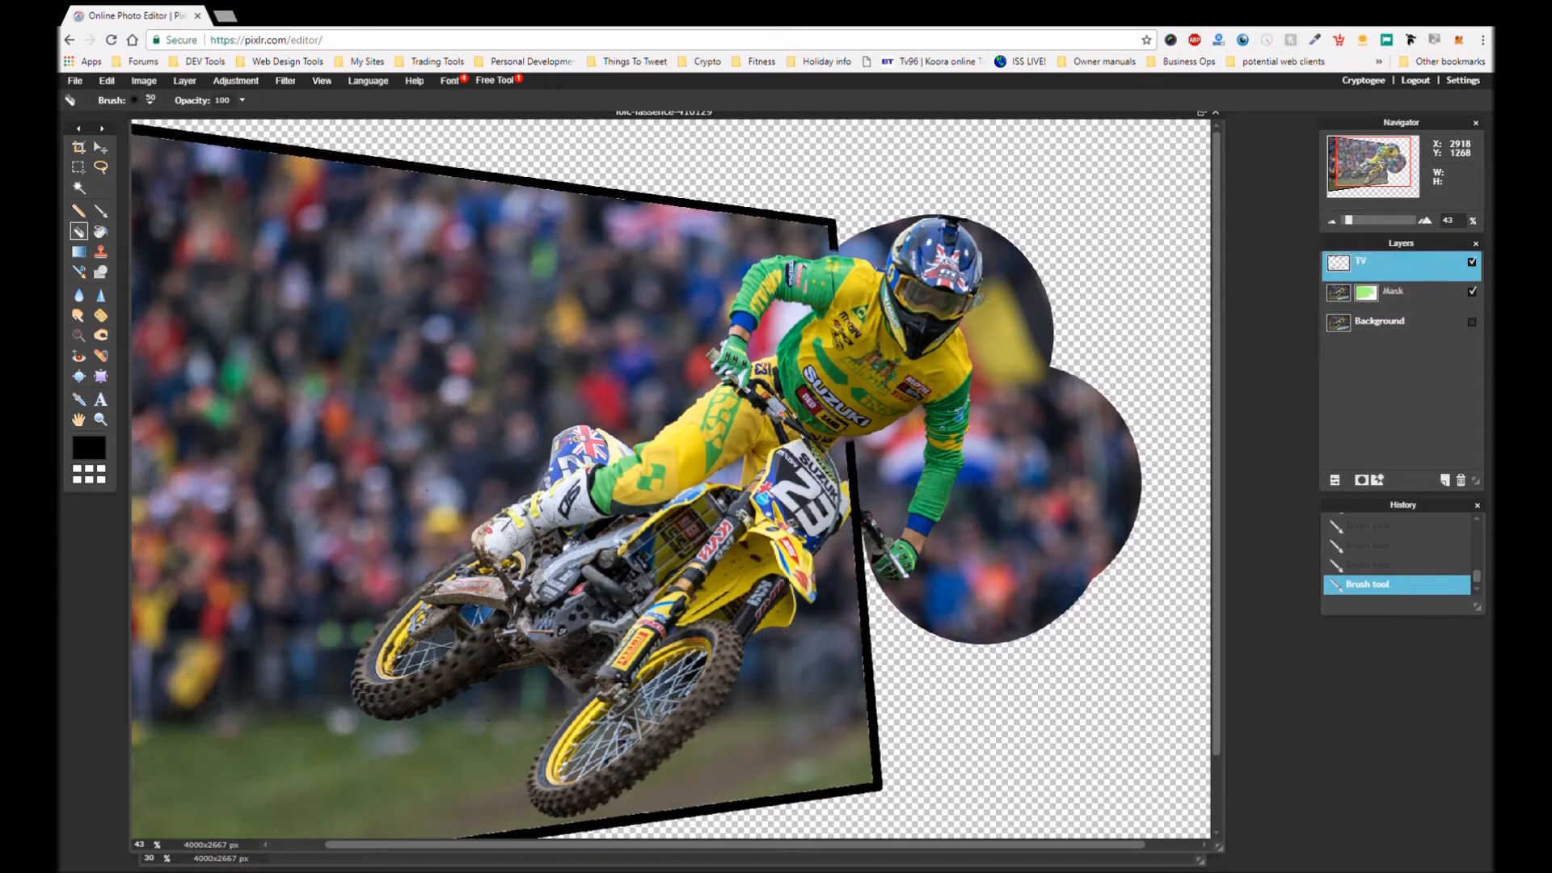
pyautogui.scroll(4, 873, 509)
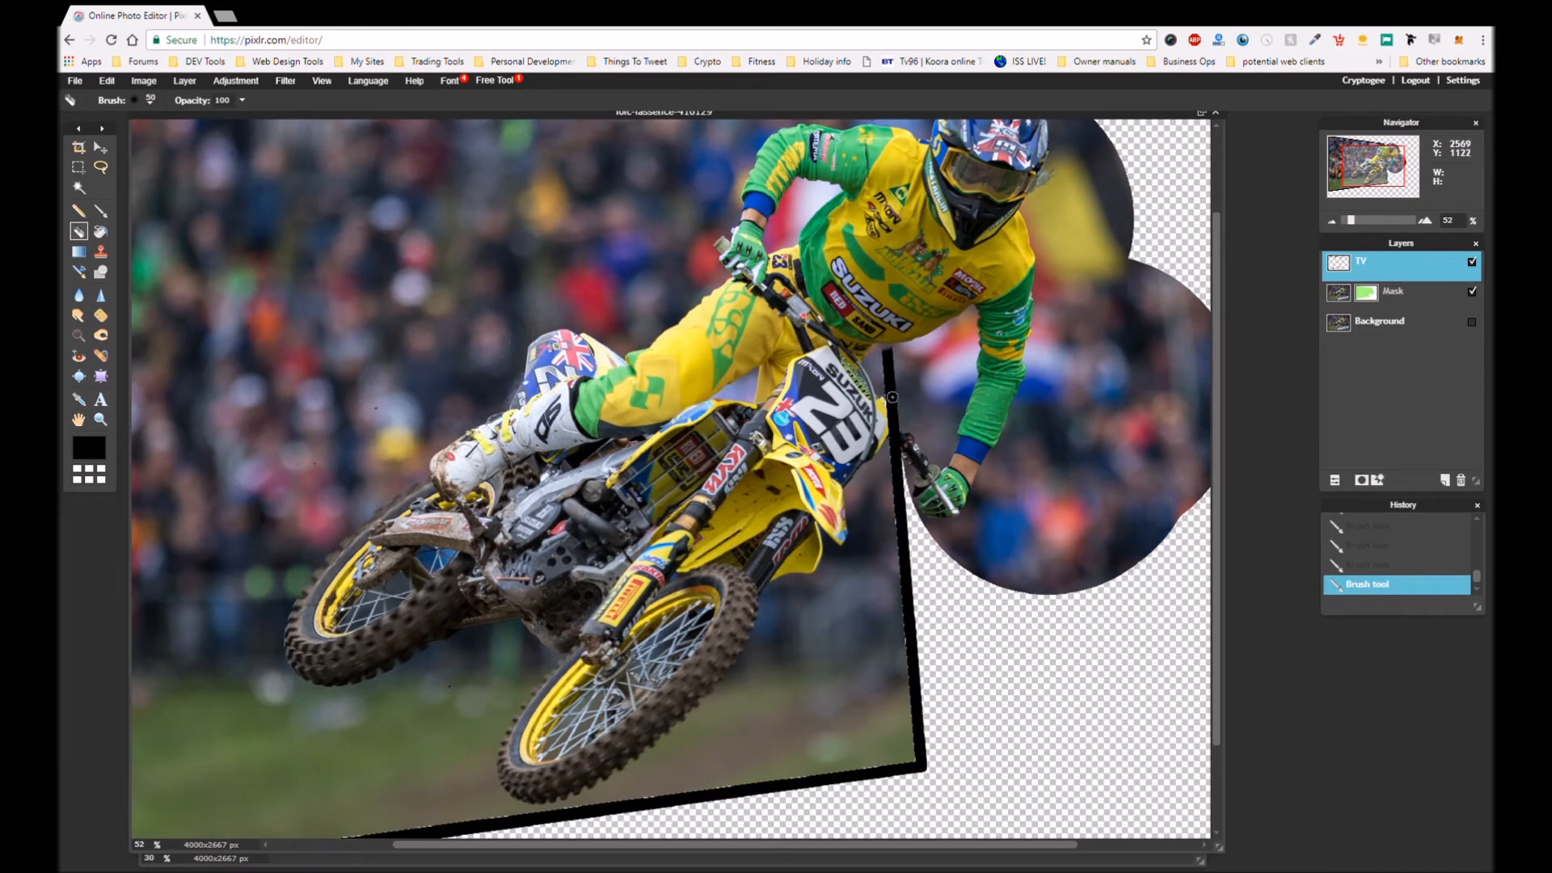
pyautogui.moveTo(889, 391); pyautogui.dragTo(887, 359)
pyautogui.moveTo(890, 415)
pyautogui.mouseDown()
pyautogui.moveTo(896, 459)
pyautogui.moveTo(894, 416)
pyautogui.mouseUp()
pyautogui.scroll(-2, 1151, 471)
pyautogui.scroll(-1, 1152, 470)
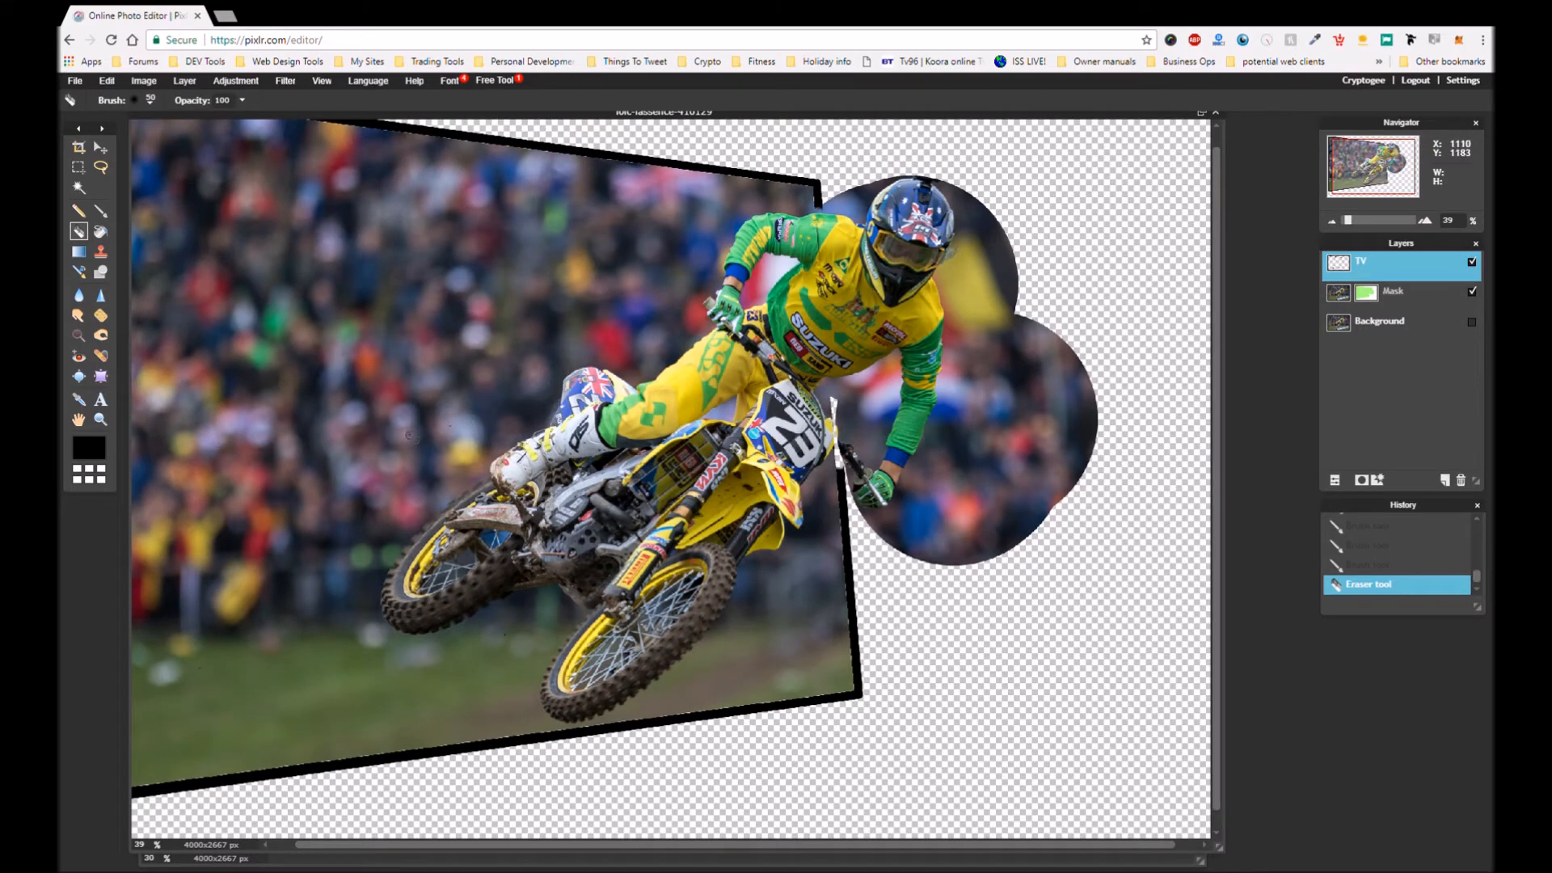
# Paint on the Mask layer's mask to fill the transparent gap beside the number plate left by the erased frame
pyautogui.click(100, 210)
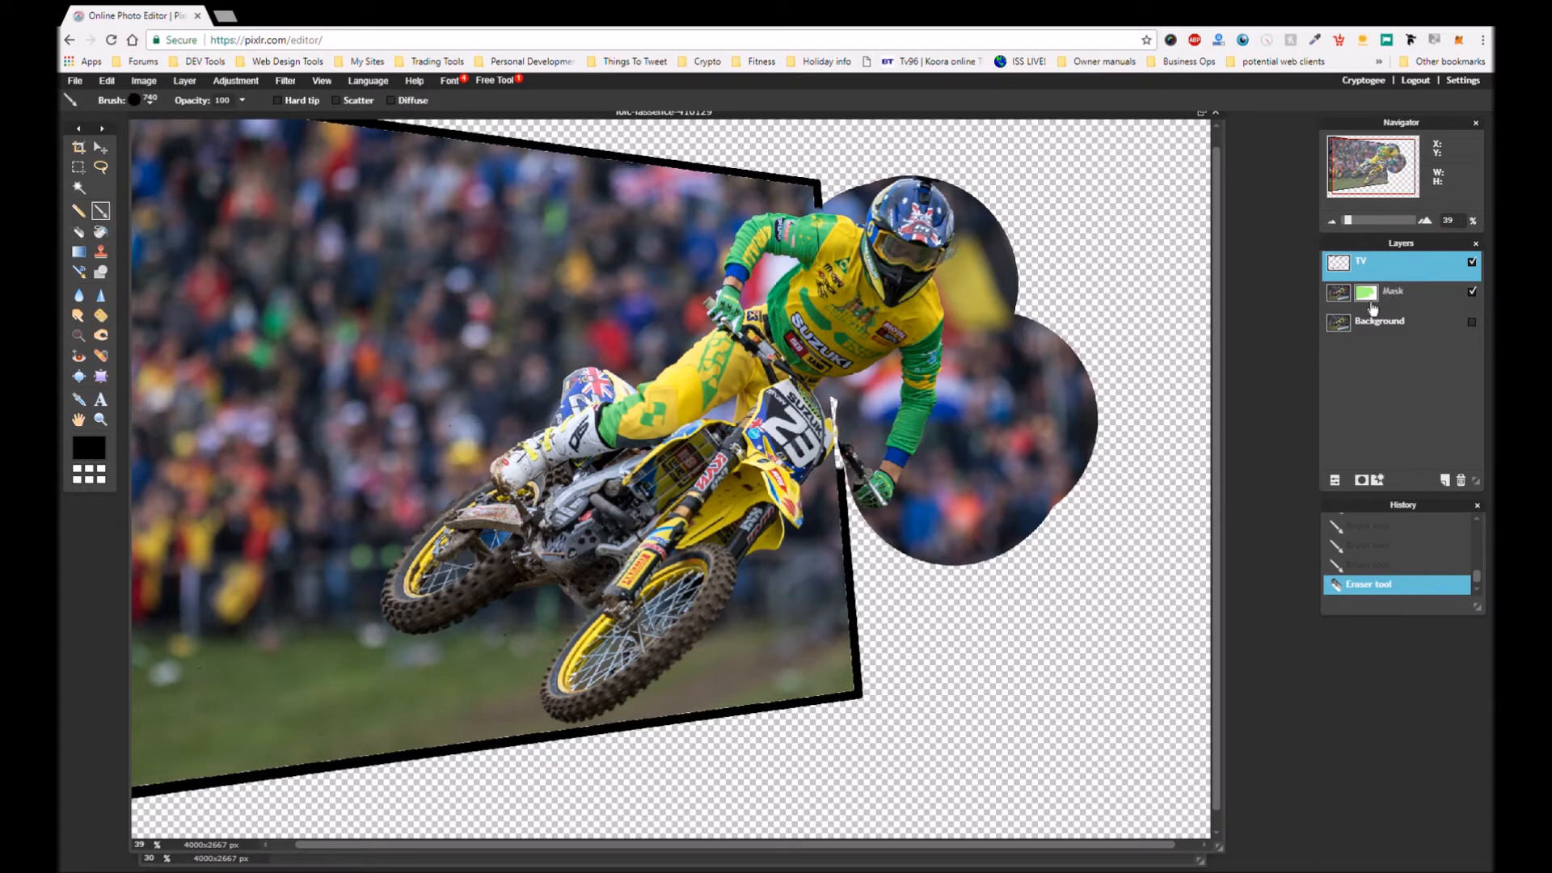
pyautogui.click(1401, 300)
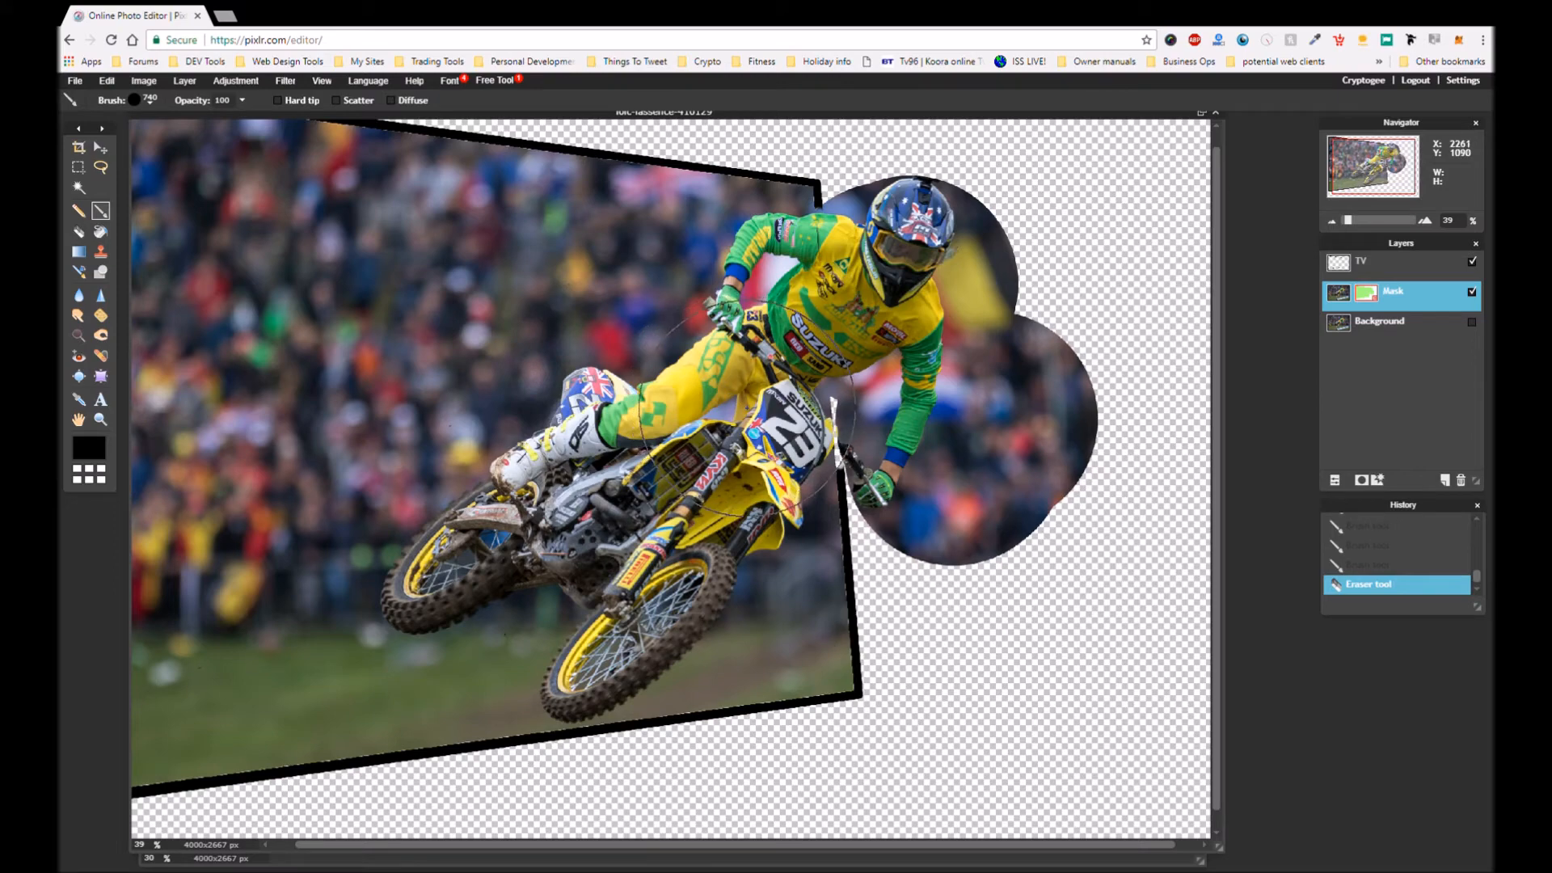
pyautogui.click(747, 407)
pyautogui.click(751, 410)
pyautogui.click(747, 408)
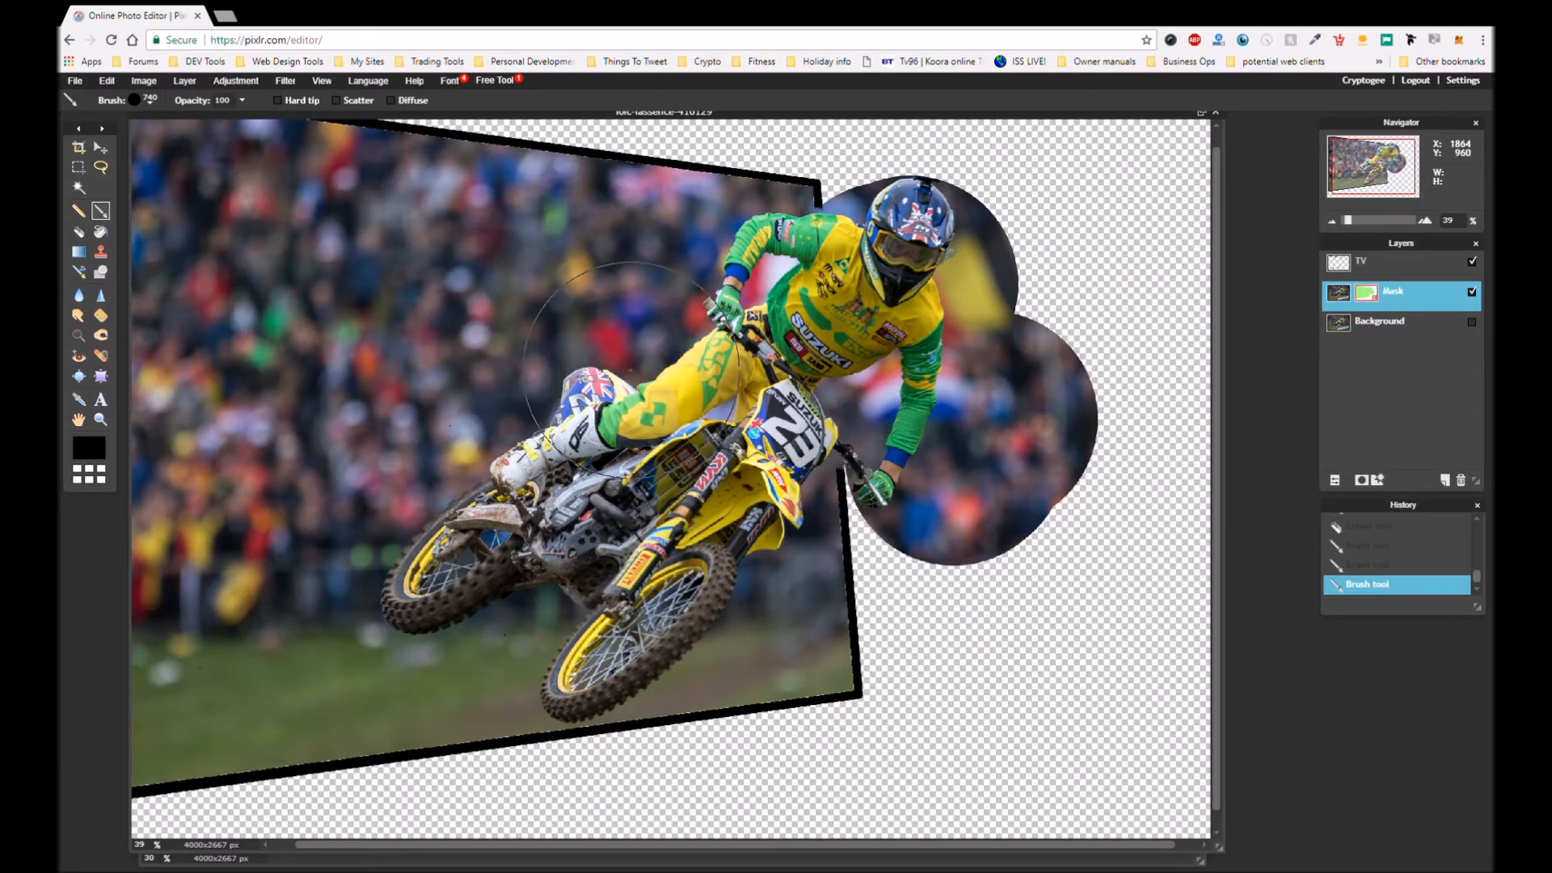
# Erase the leftover crowd background around the rider outside the TV frame from the Mask layer's mask, using a round eraser brush
pyautogui.scroll(-2, 819, 334)
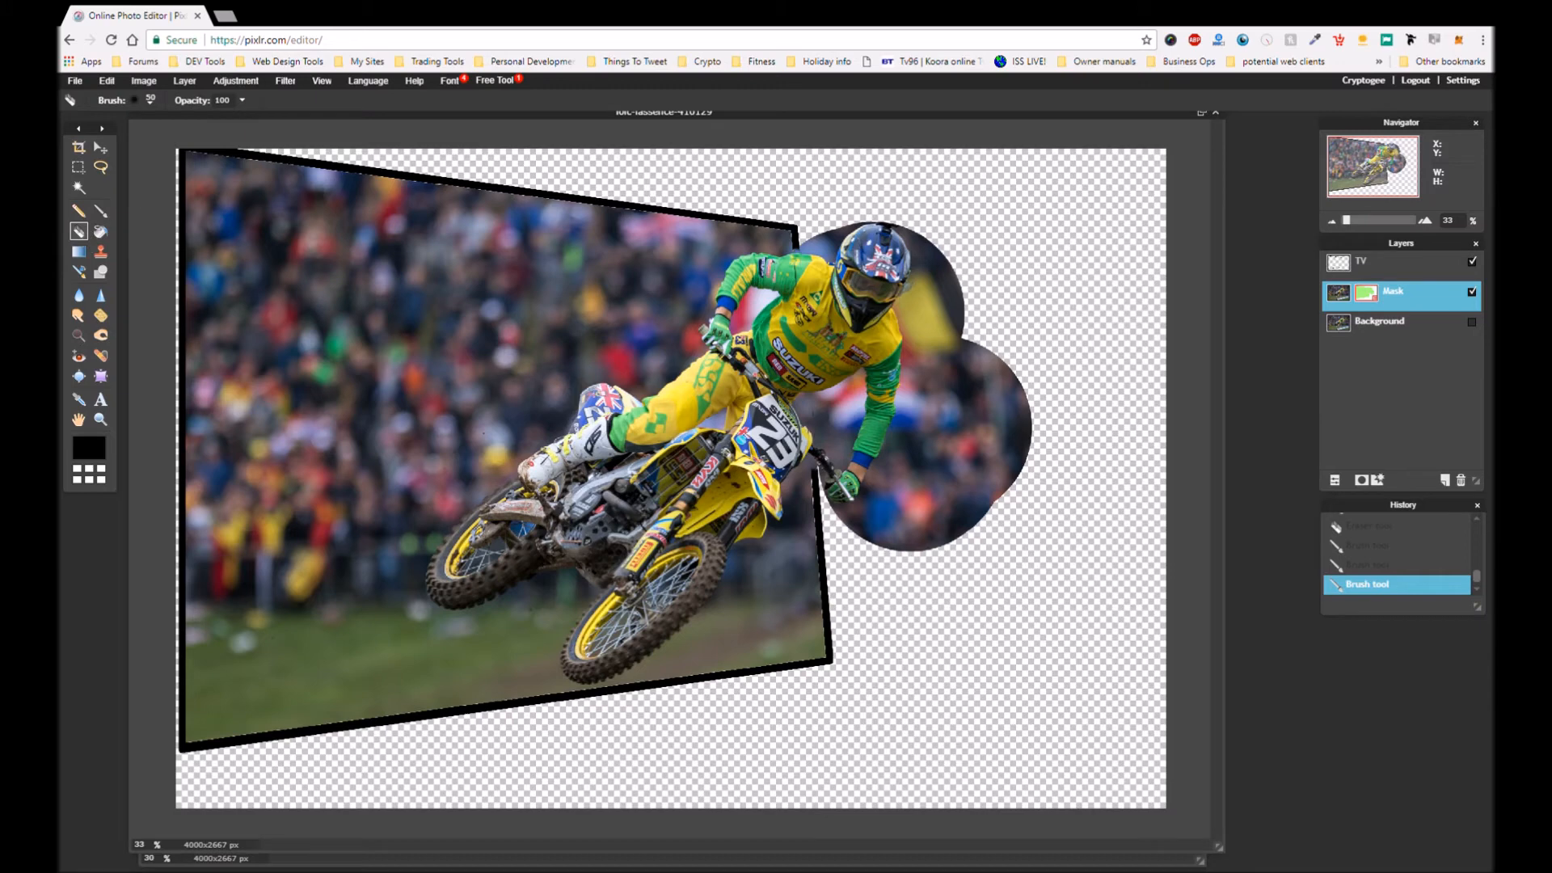
pyautogui.click(136, 102)
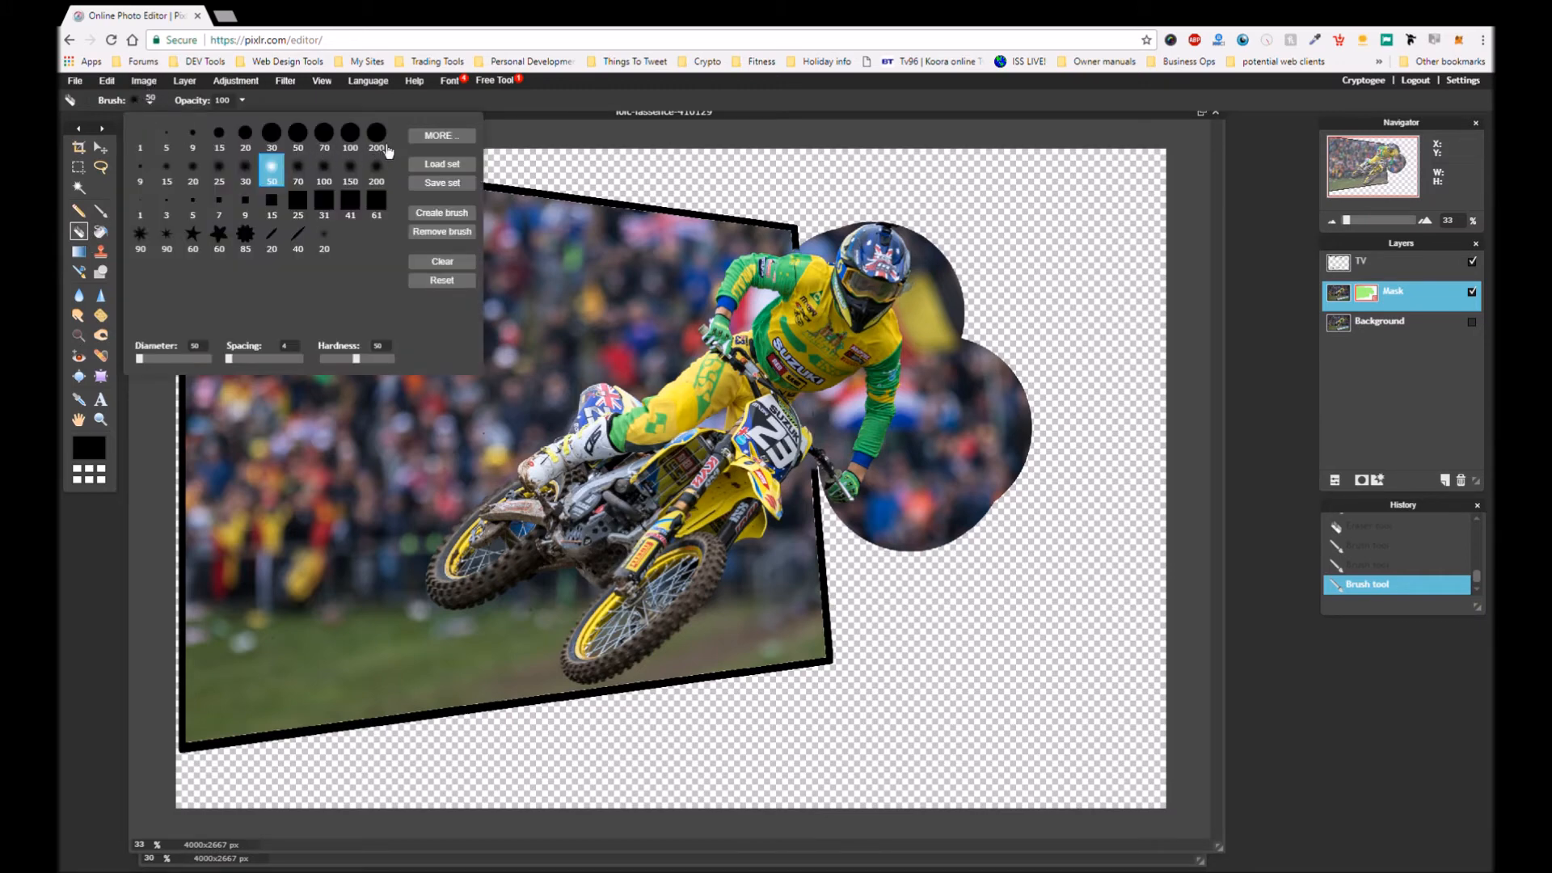
pyautogui.click(378, 141)
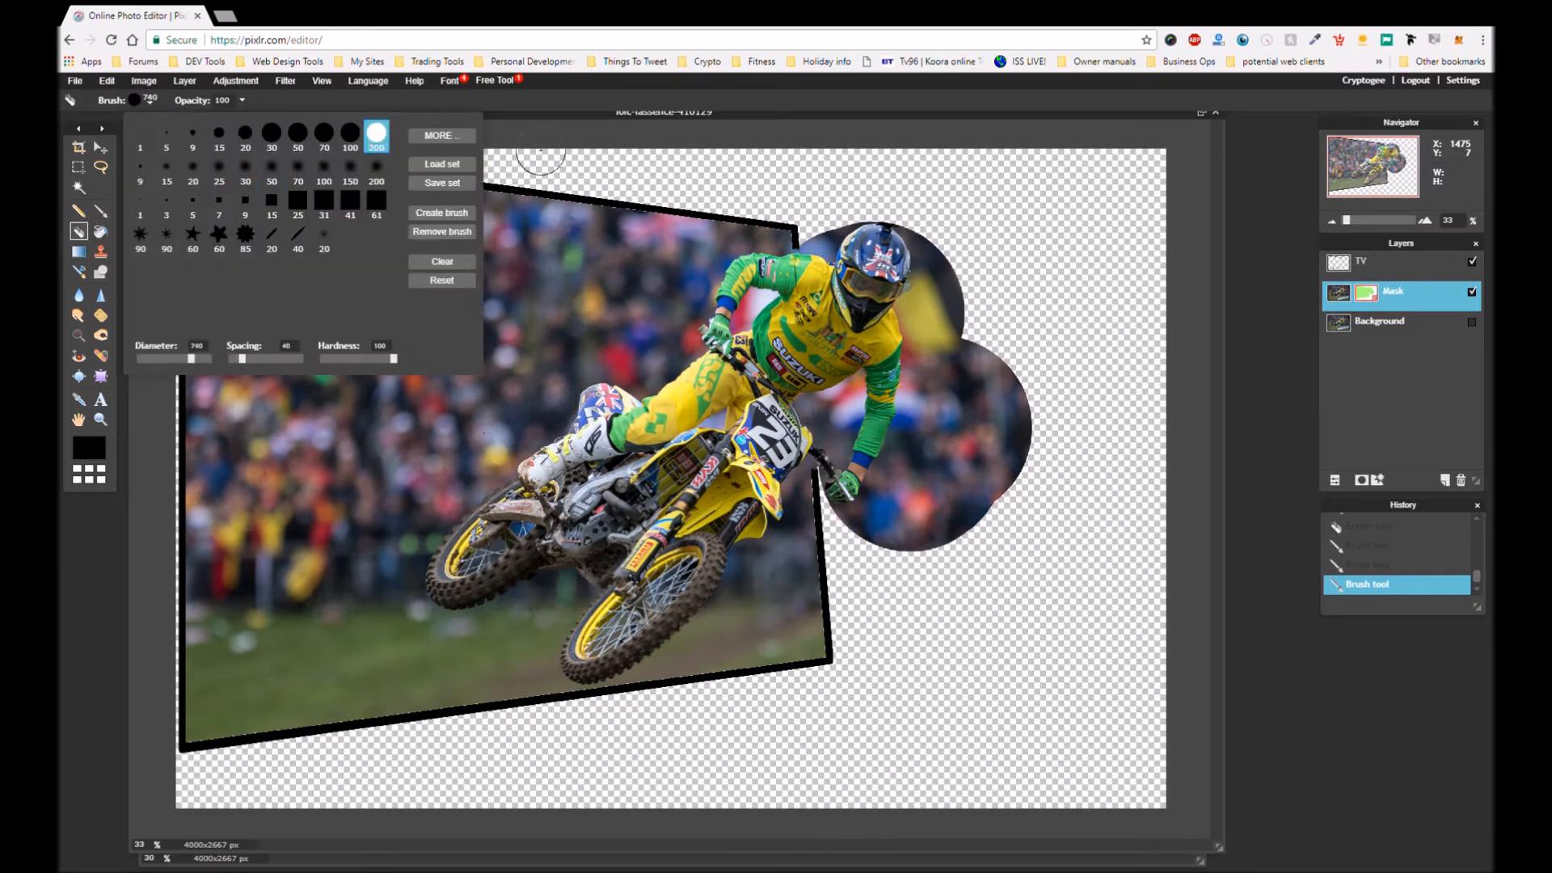
pyautogui.click(378, 169)
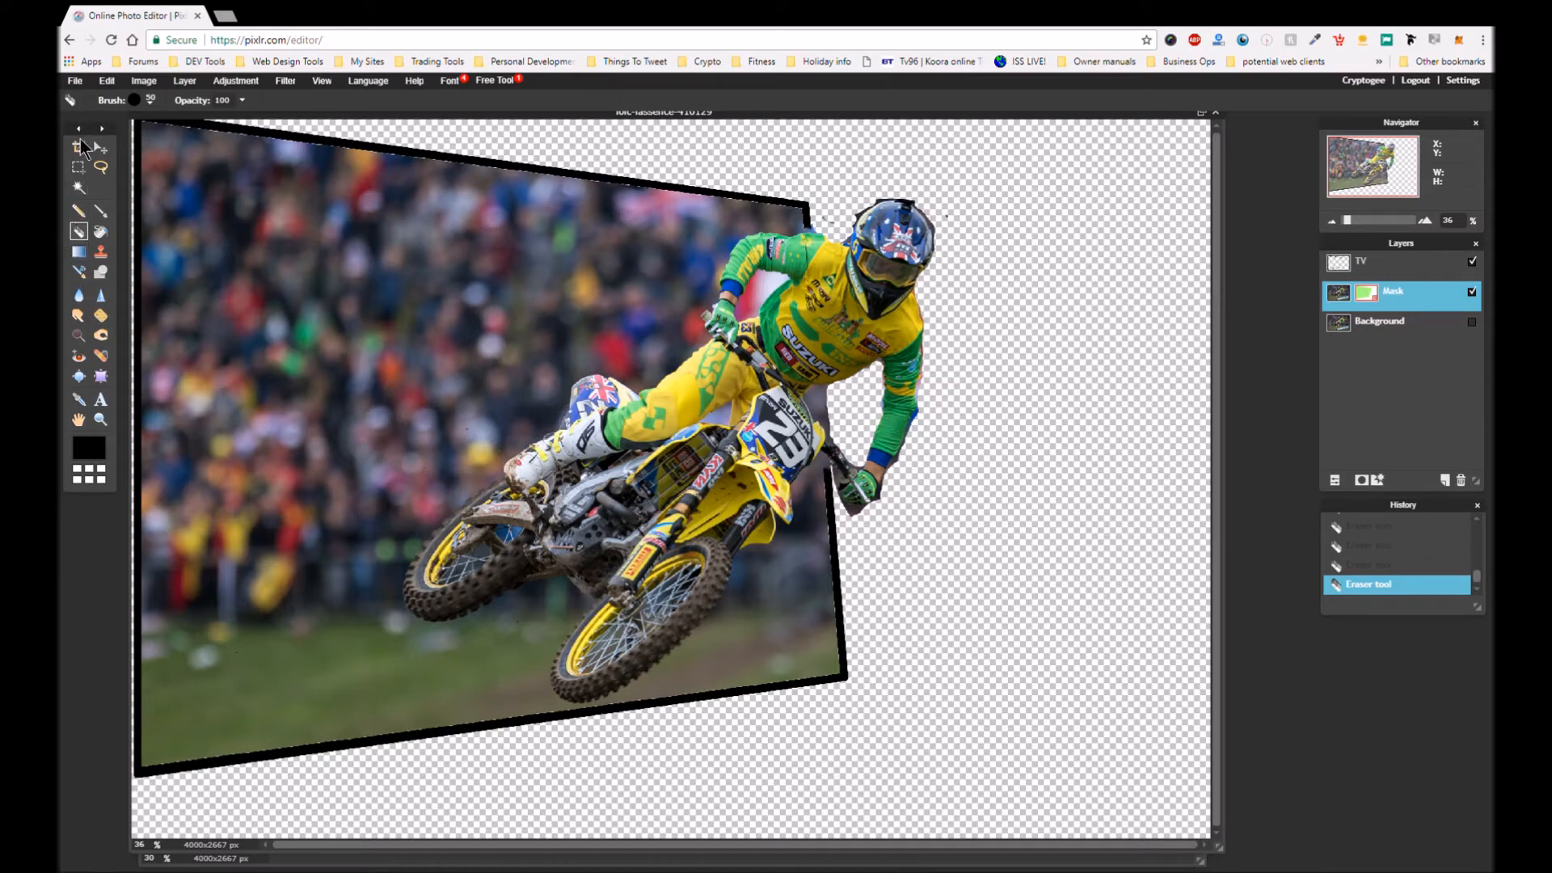
# Redraw the missing frame edge between the rider's torso and the handlebar on the TV layer with a size 21 line
pyautogui.click(101, 272)
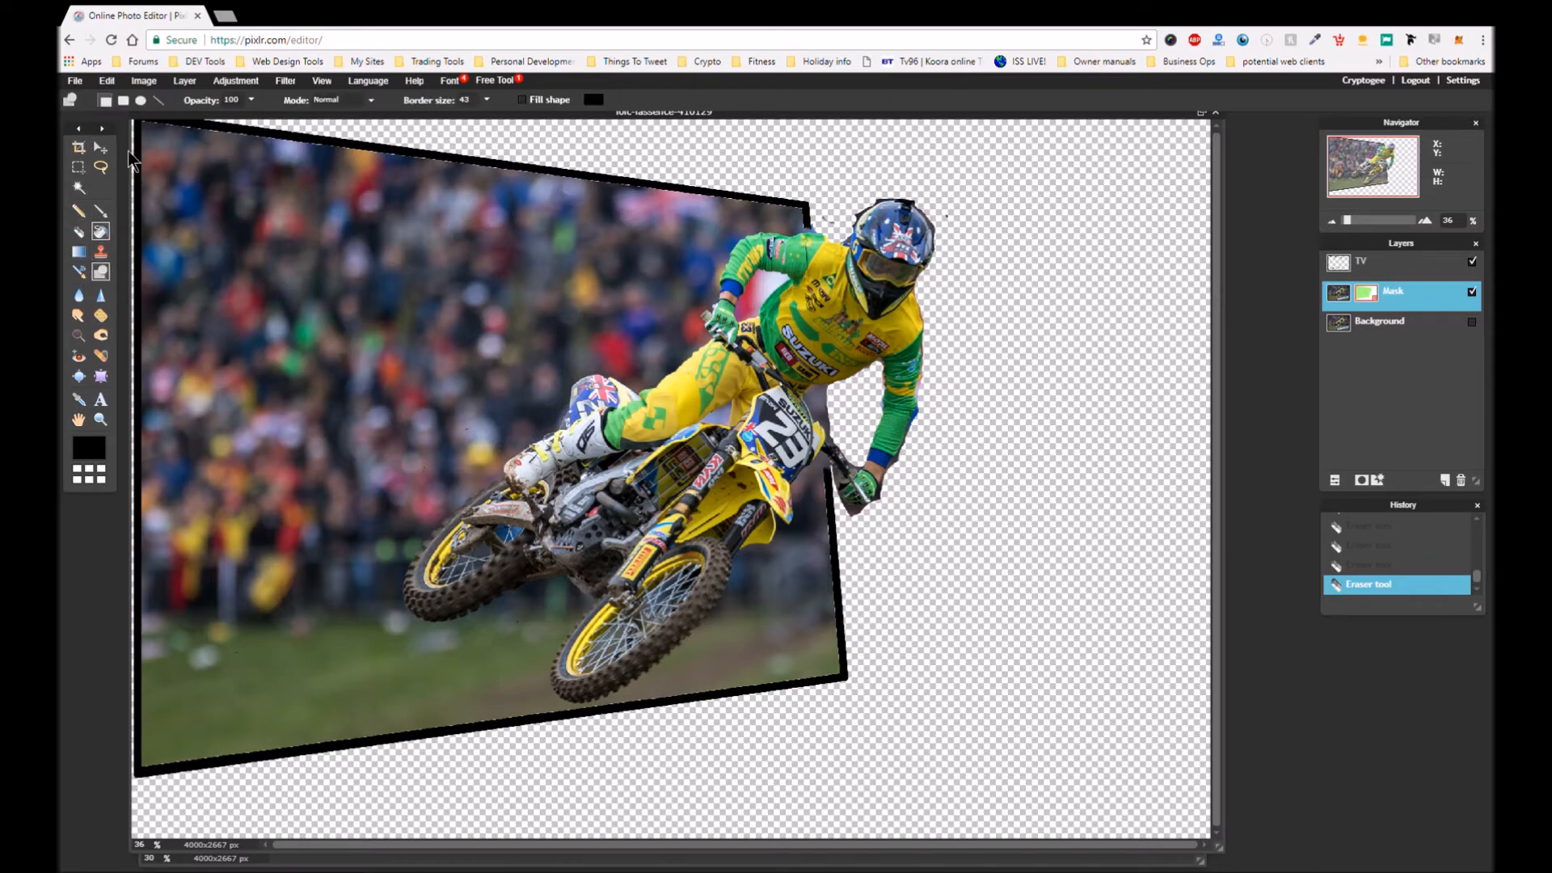
pyautogui.click(158, 100)
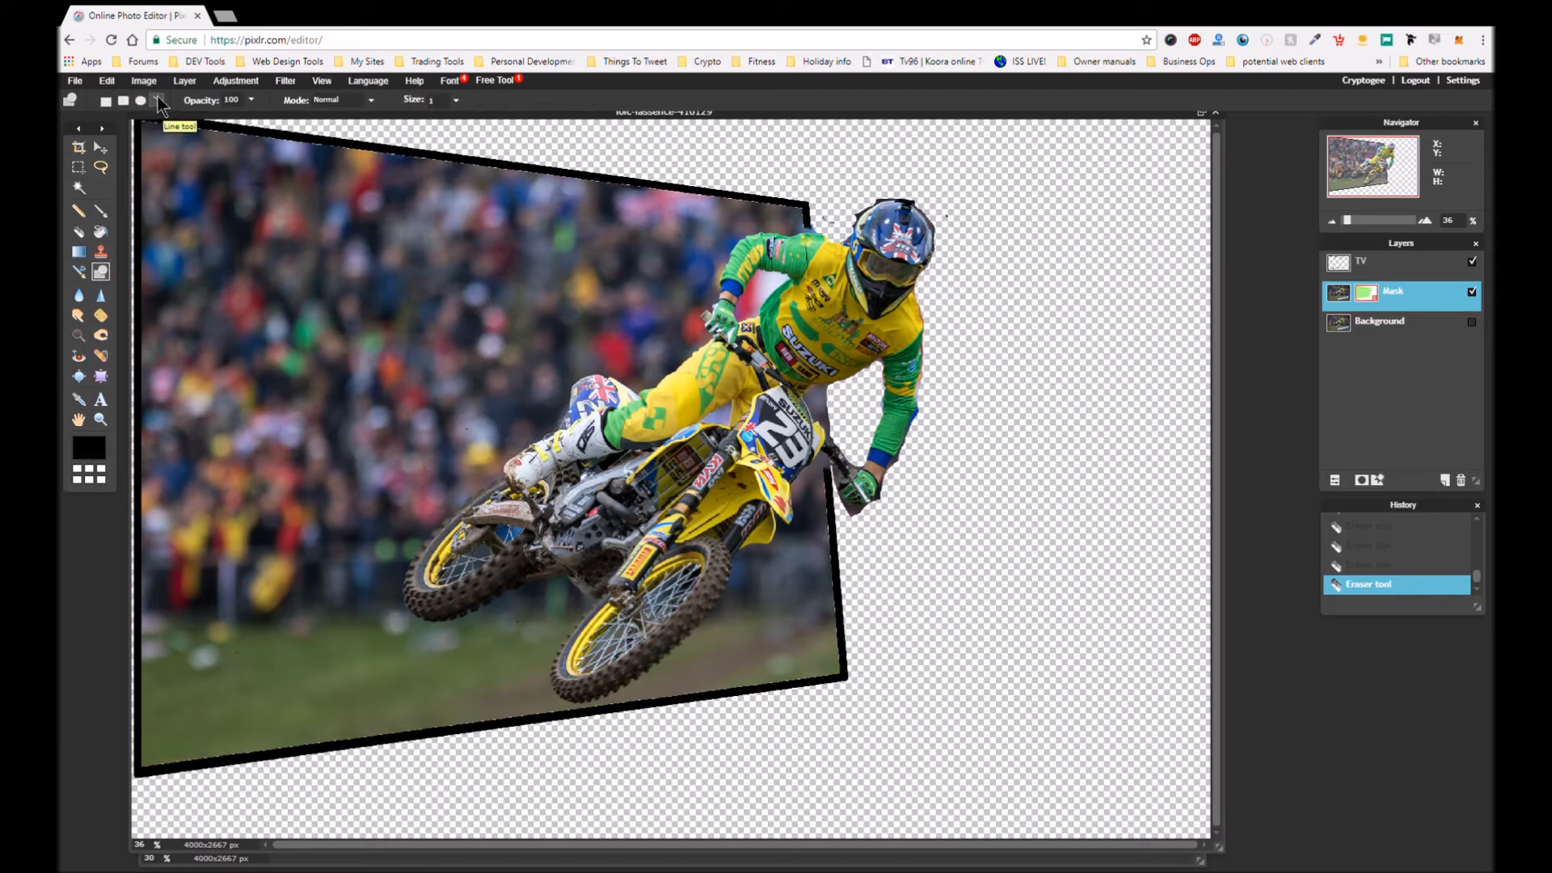
pyautogui.click(441, 113)
pyautogui.click(455, 100)
pyautogui.click(827, 466)
pyautogui.click(1326, 260)
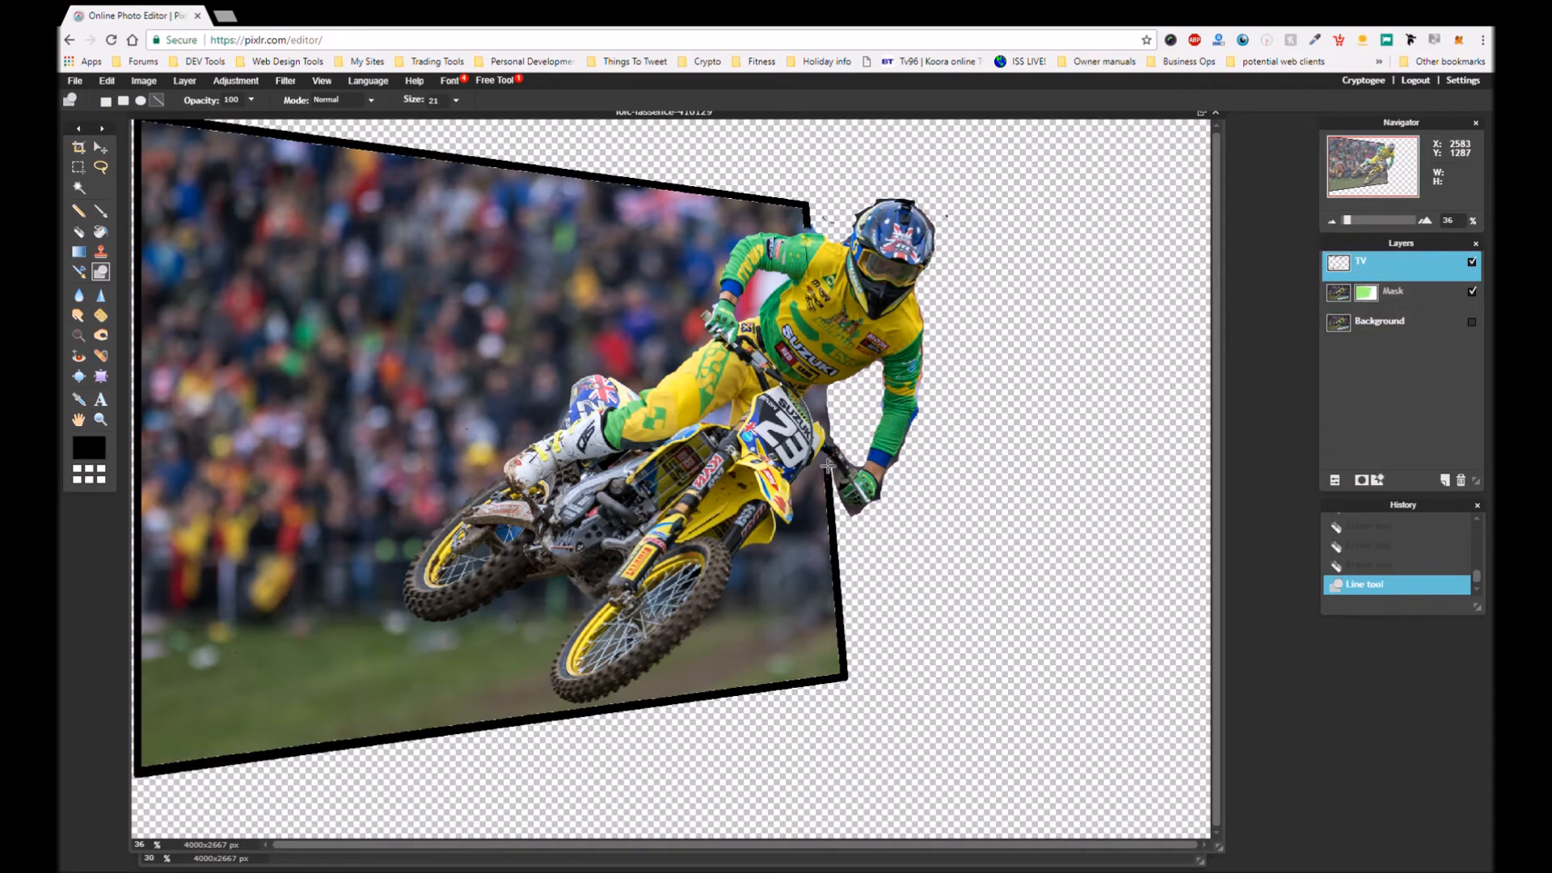
pyautogui.moveTo(828, 466); pyautogui.dragTo(824, 387)
pyautogui.moveTo(824, 387); pyautogui.dragTo(824, 387)
# Erase the excess of the redrawn frame line on the TV layer where it overlaps the handlebar area
pyautogui.click(78, 234)
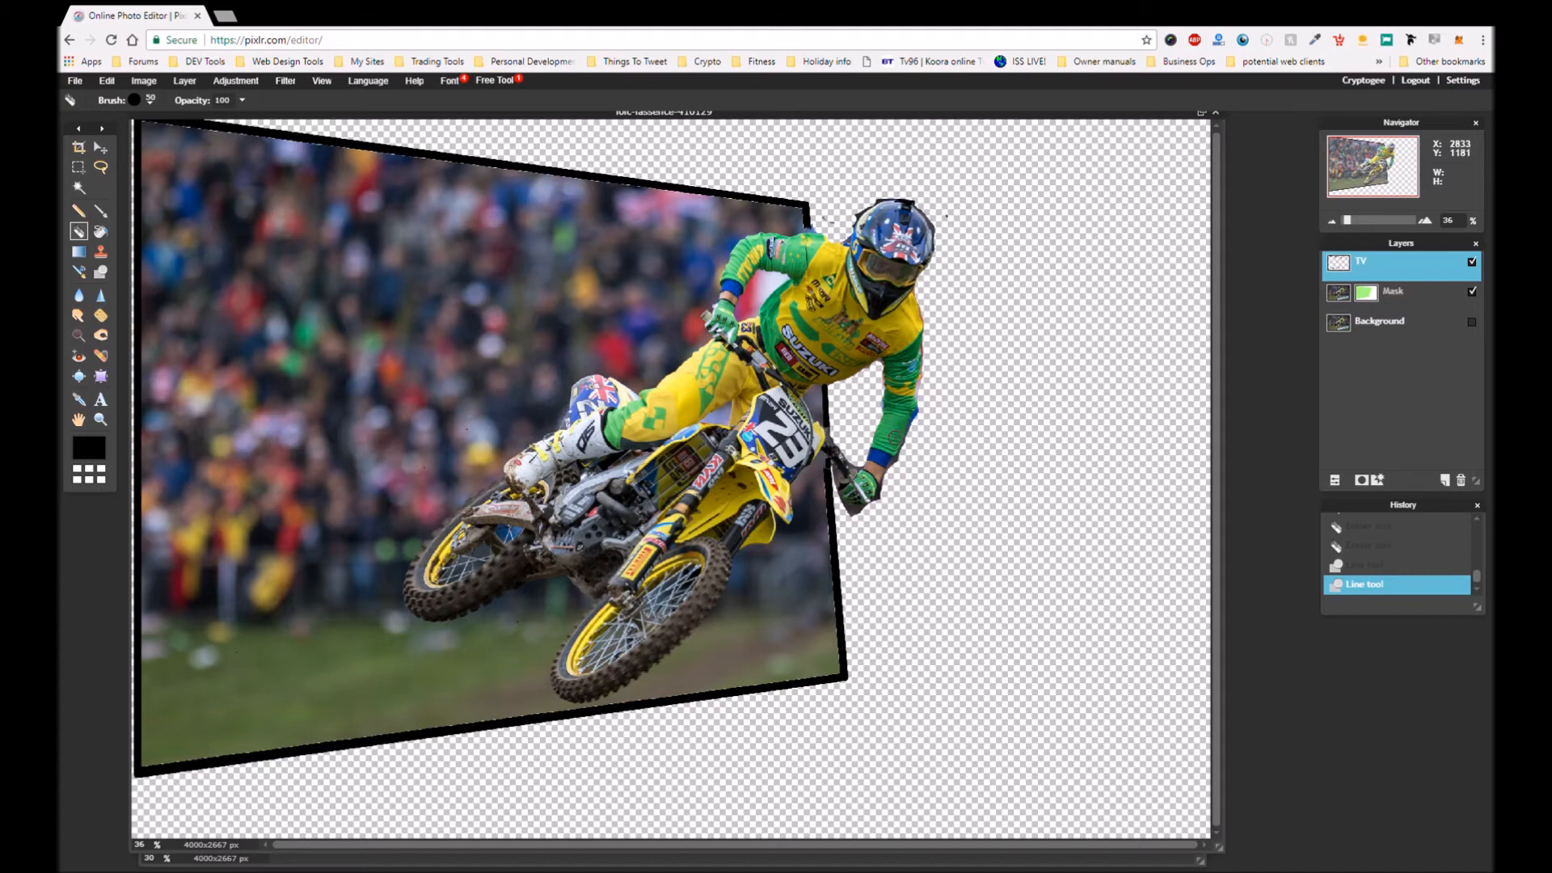
pyautogui.click(896, 438)
pyautogui.scroll(-3, 789, 598)
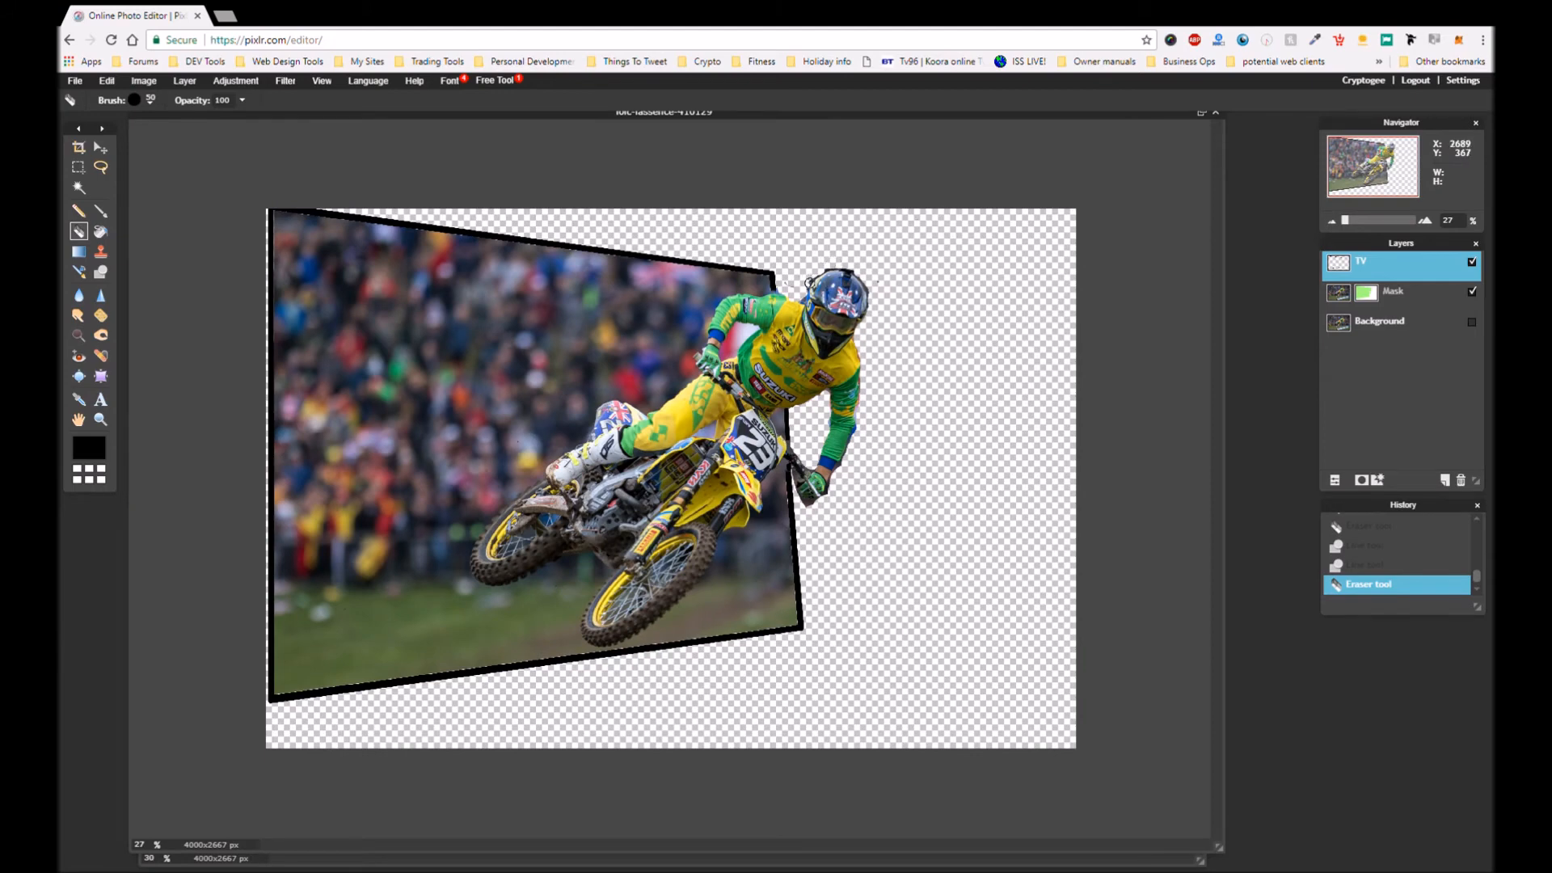
pyautogui.click(818, 270)
pyautogui.click(826, 260)
# Apply the Mask layer's layer mask and merge the TV layer down into the Mask layer
pyautogui.click(1410, 327)
pyautogui.click(1447, 299)
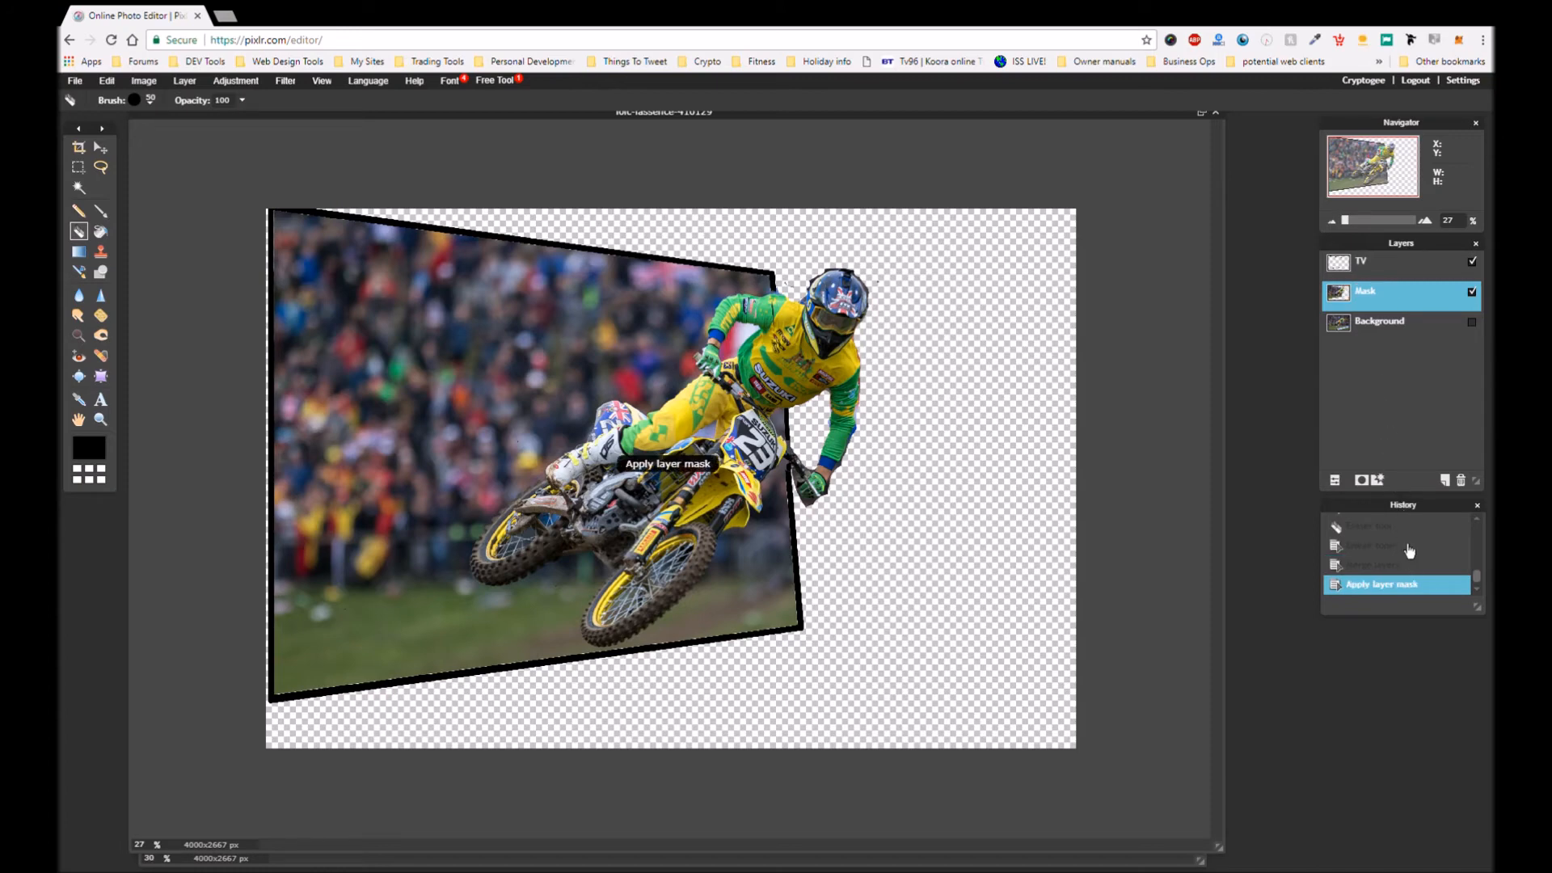
pyautogui.click(1379, 264)
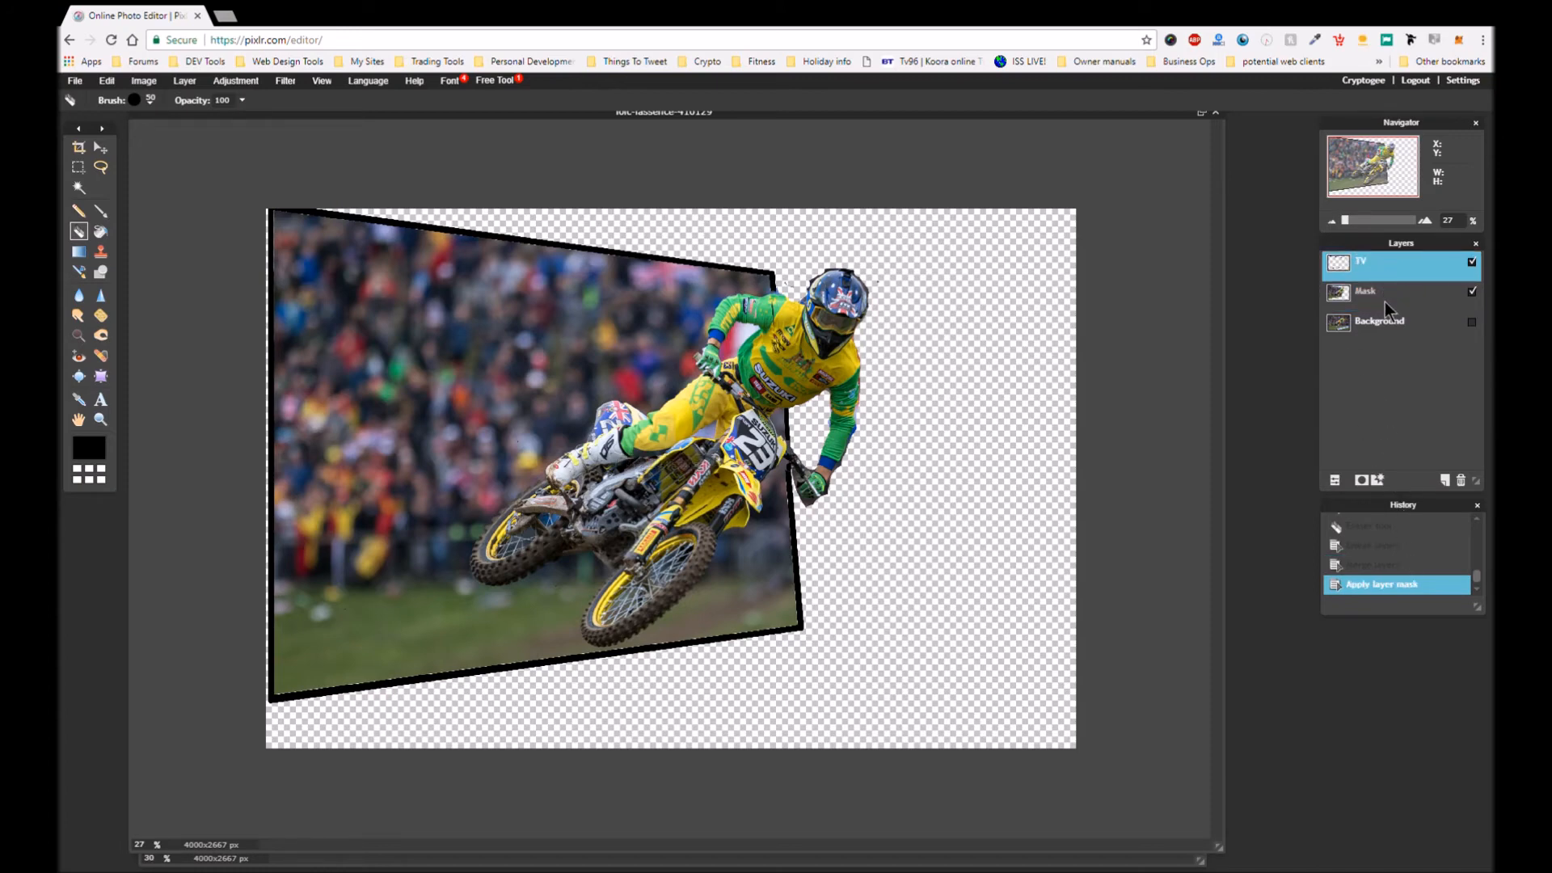
pyautogui.hotkey('ctrl', 'e')
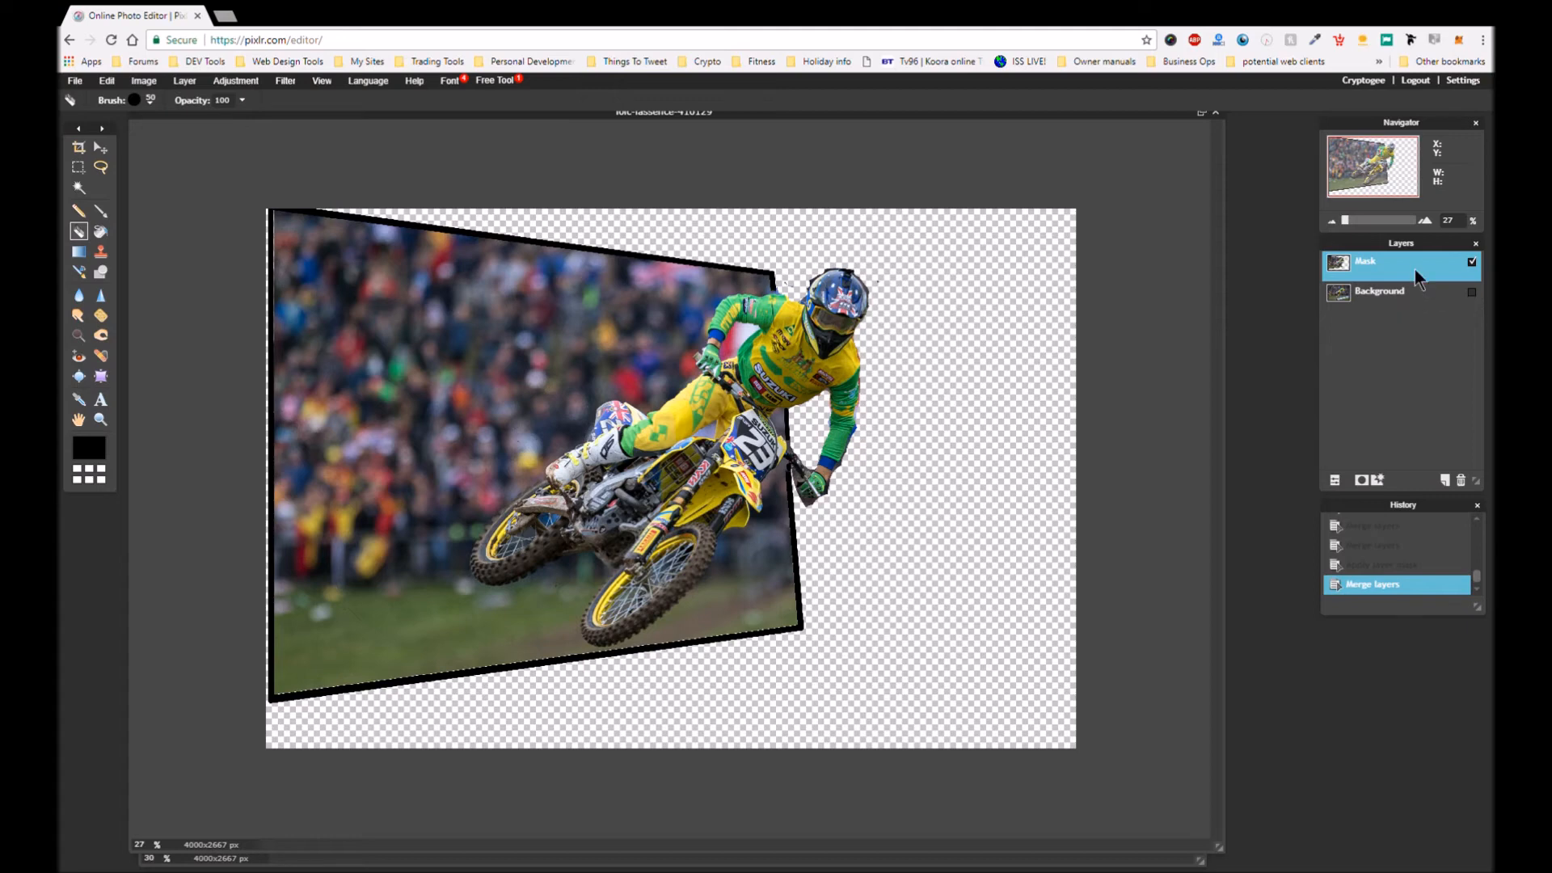
# Duplicate the merged Mask layer
pyautogui.hotkey('ctrl', 'j')
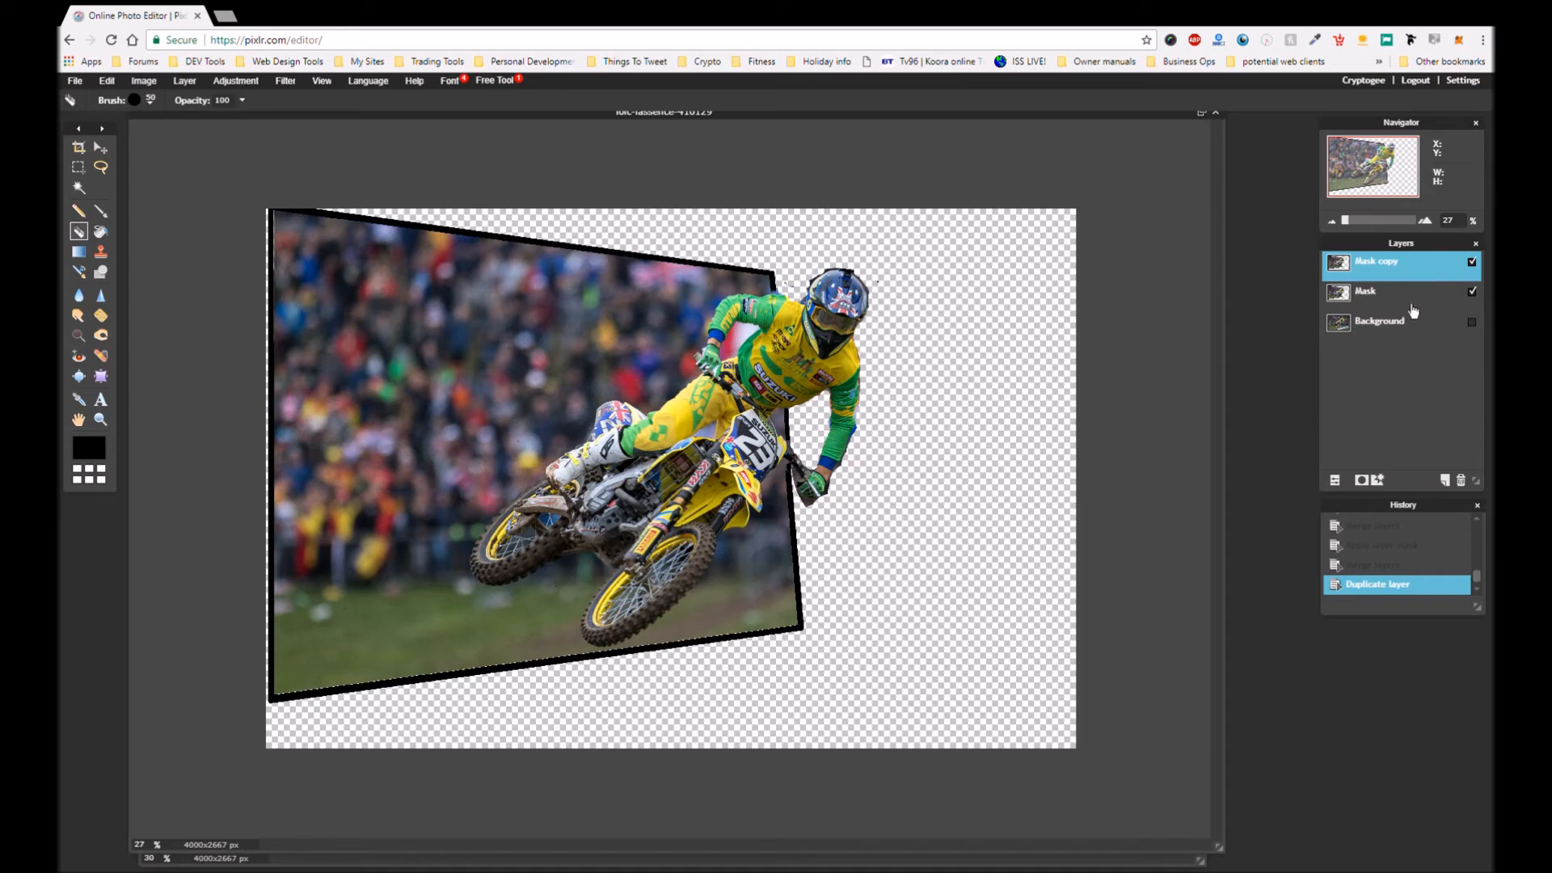
pyautogui.click(1412, 309)
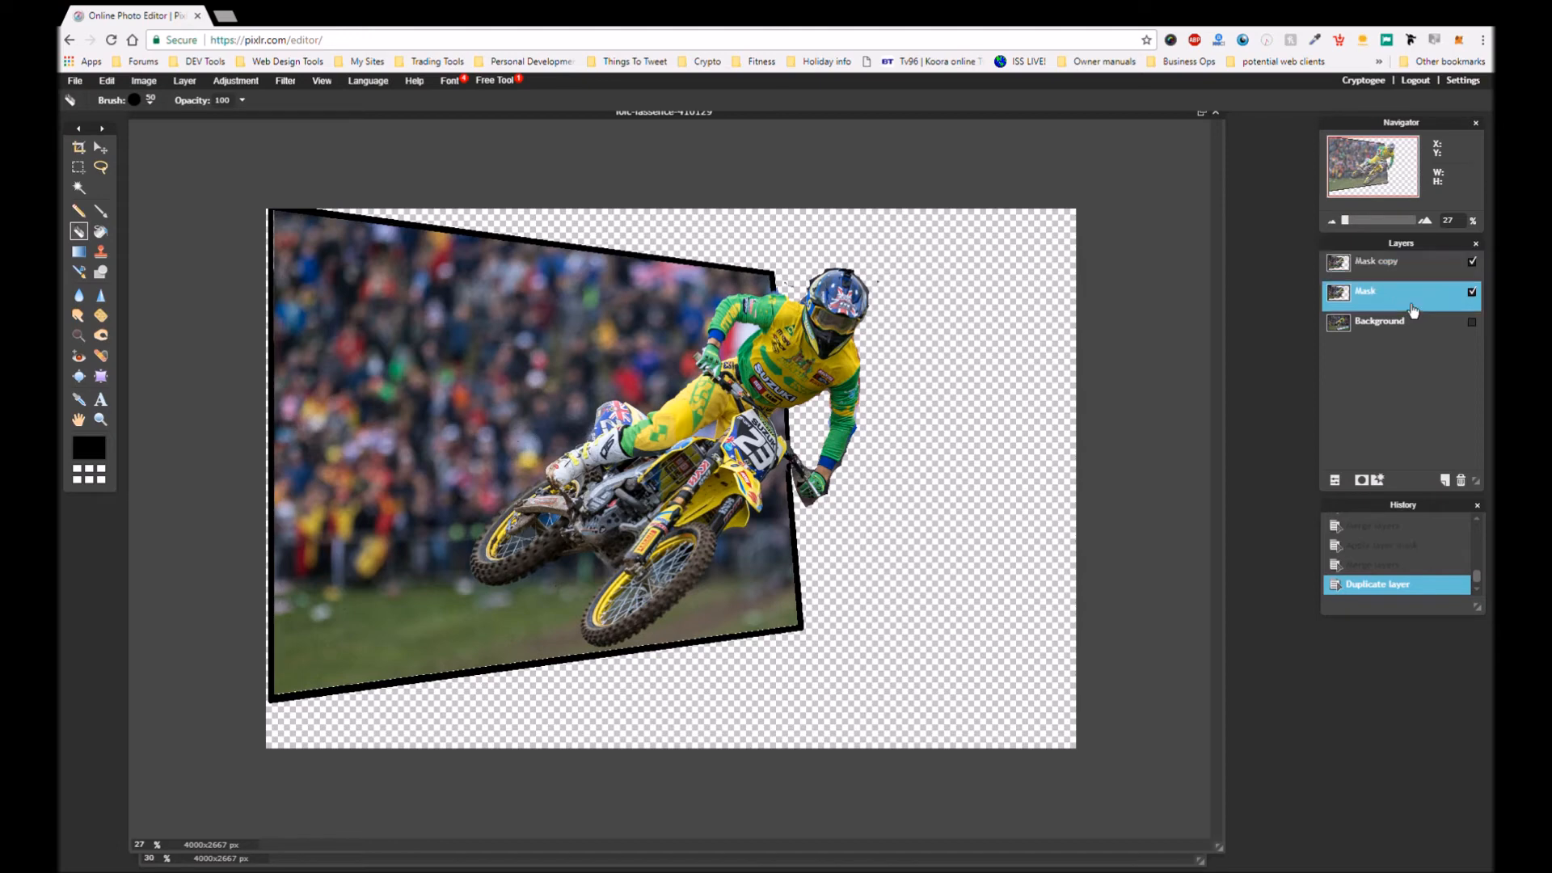
pyautogui.doubleClick(1367, 304)
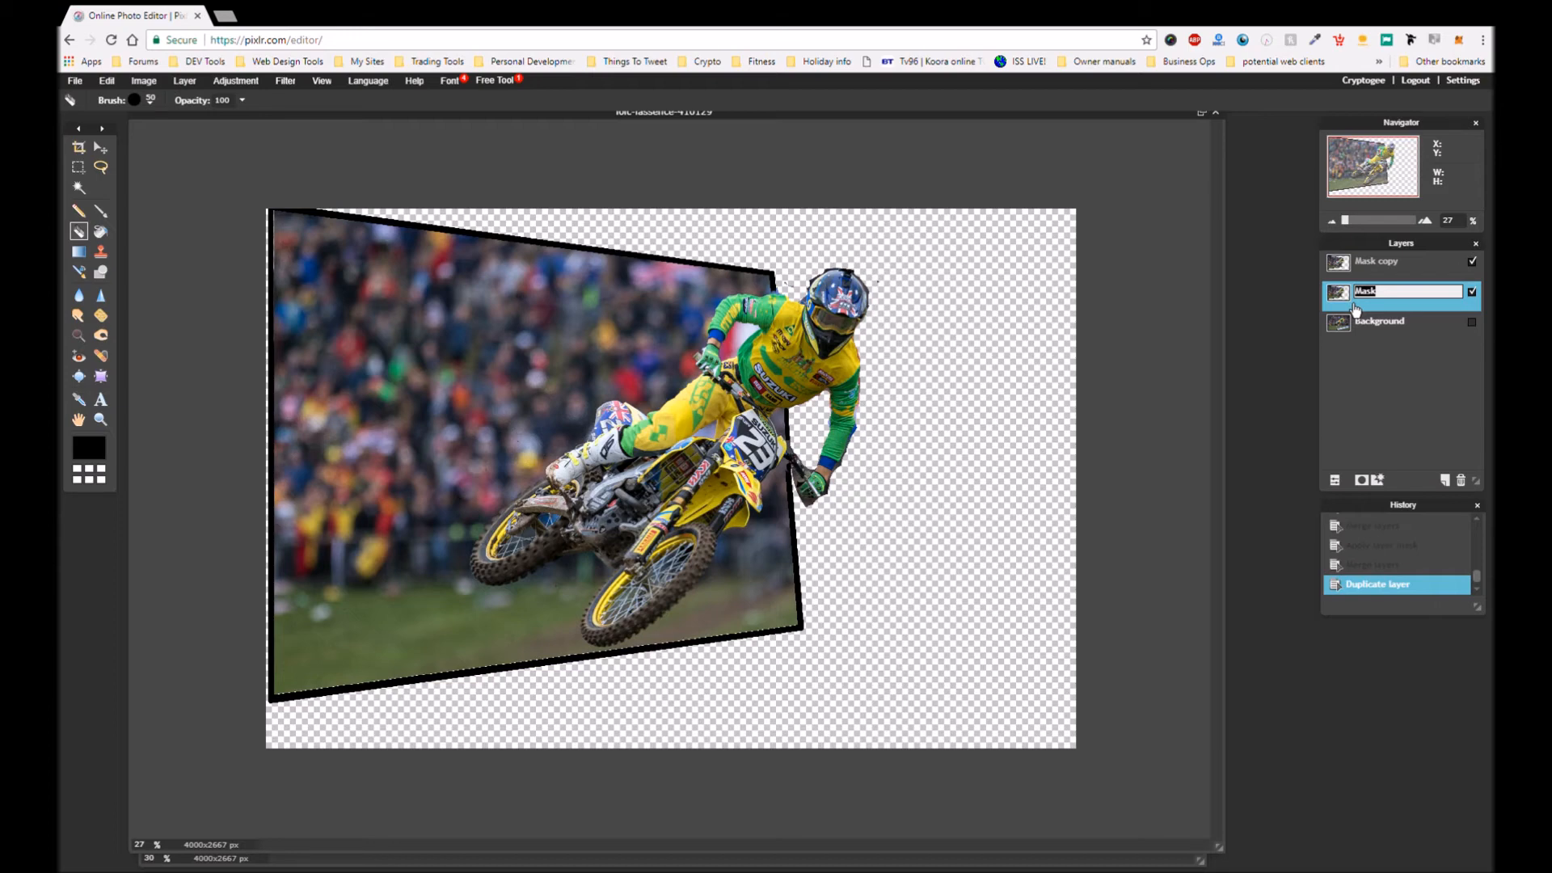
pyautogui.click(1381, 272)
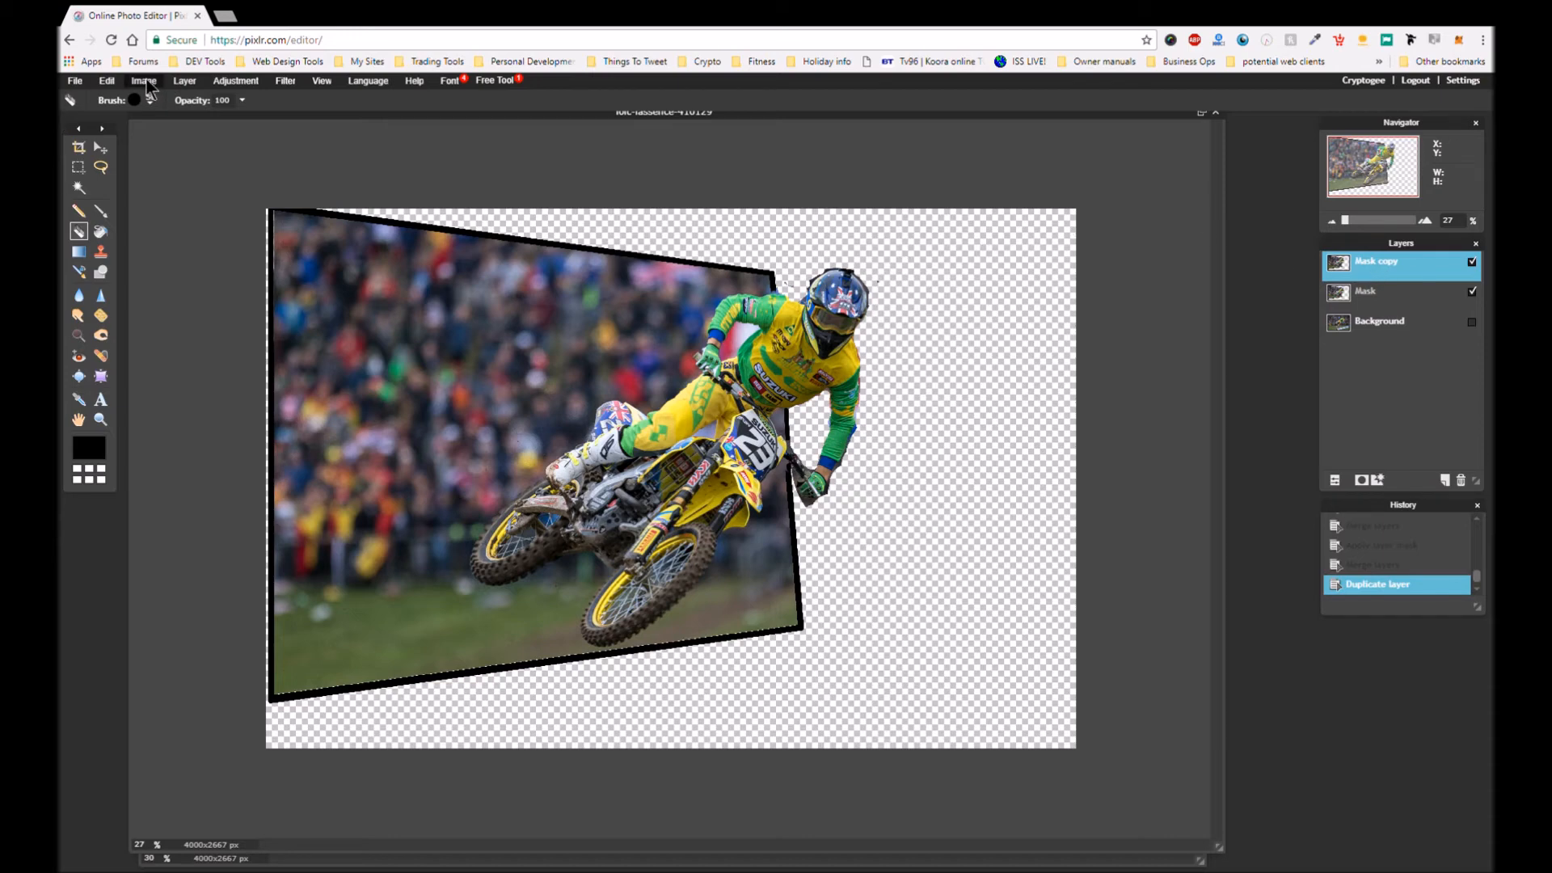
# Apply the Colder Curves preset to the Mask copy layer and compare the result by toggling that layer's visibility
pyautogui.click(107, 82)
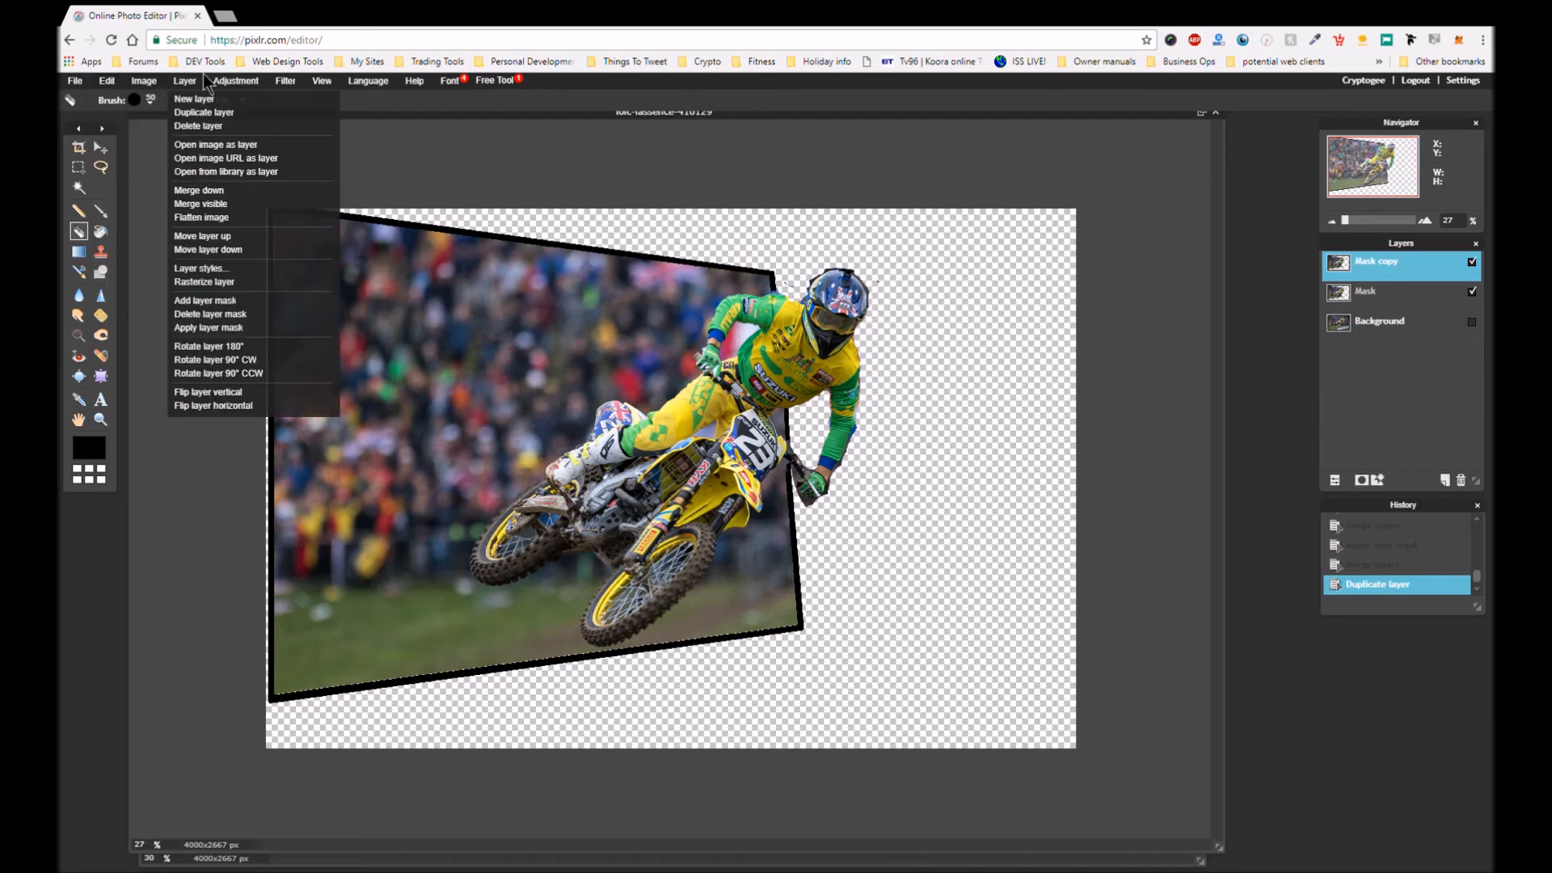
pyautogui.moveTo(247, 88)
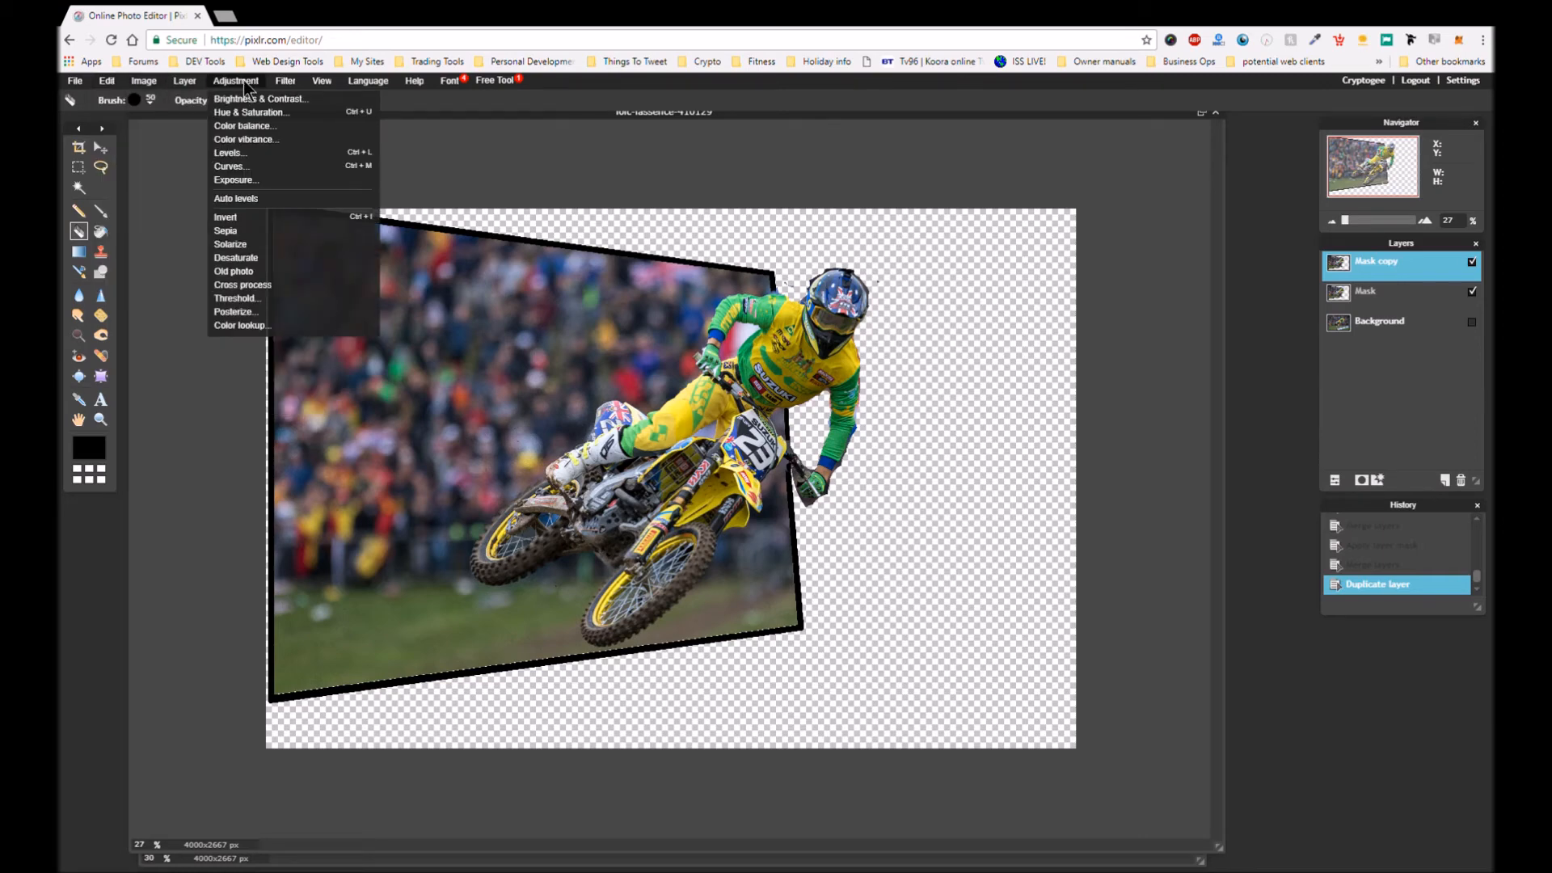
pyautogui.click(236, 170)
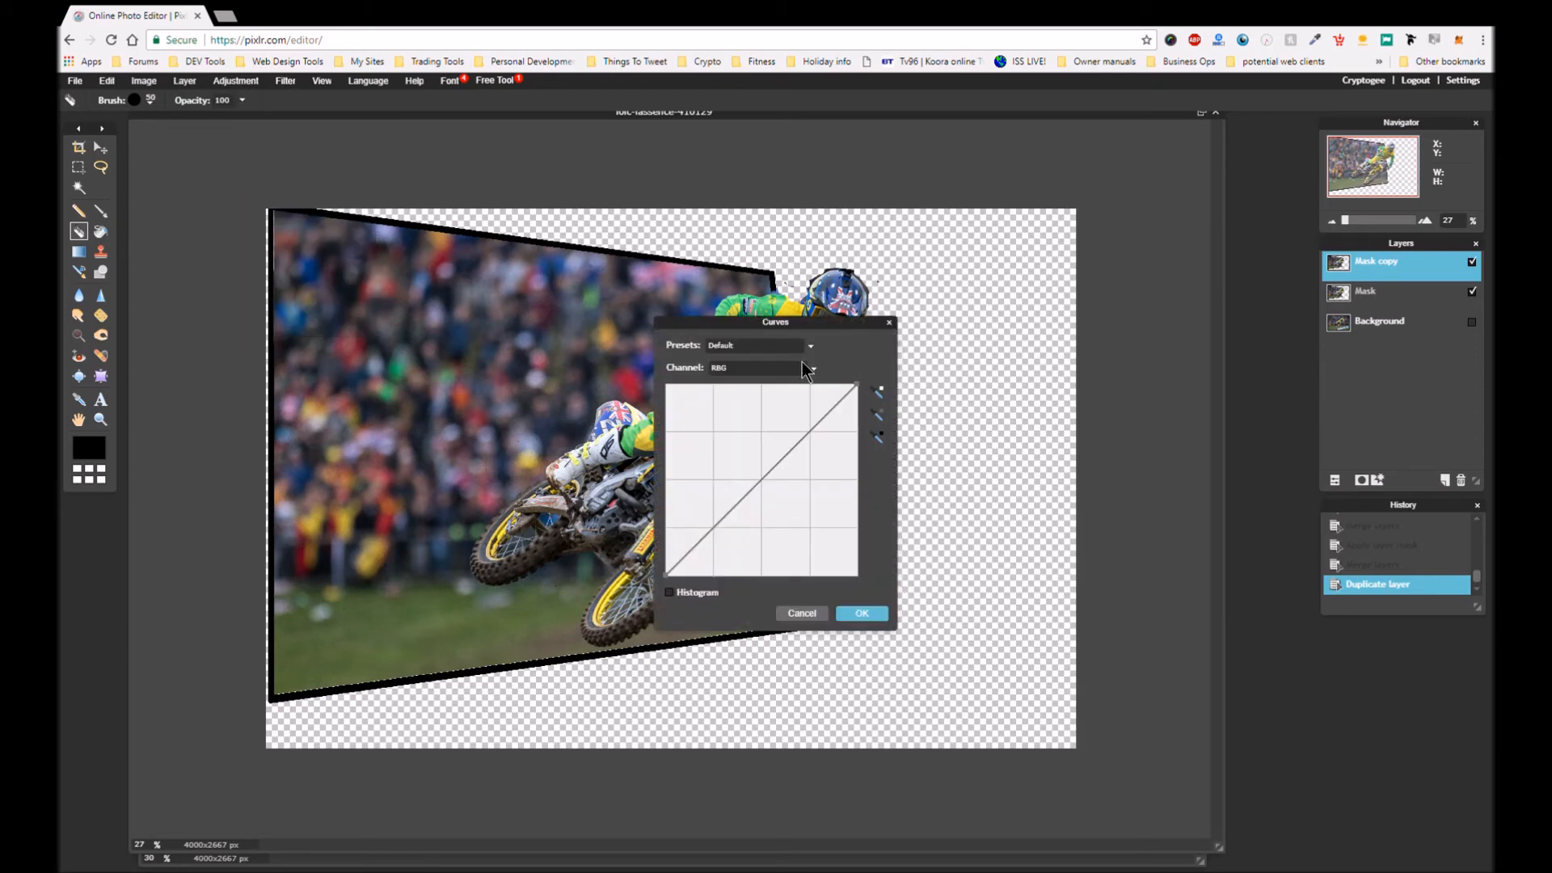
pyautogui.click(798, 349)
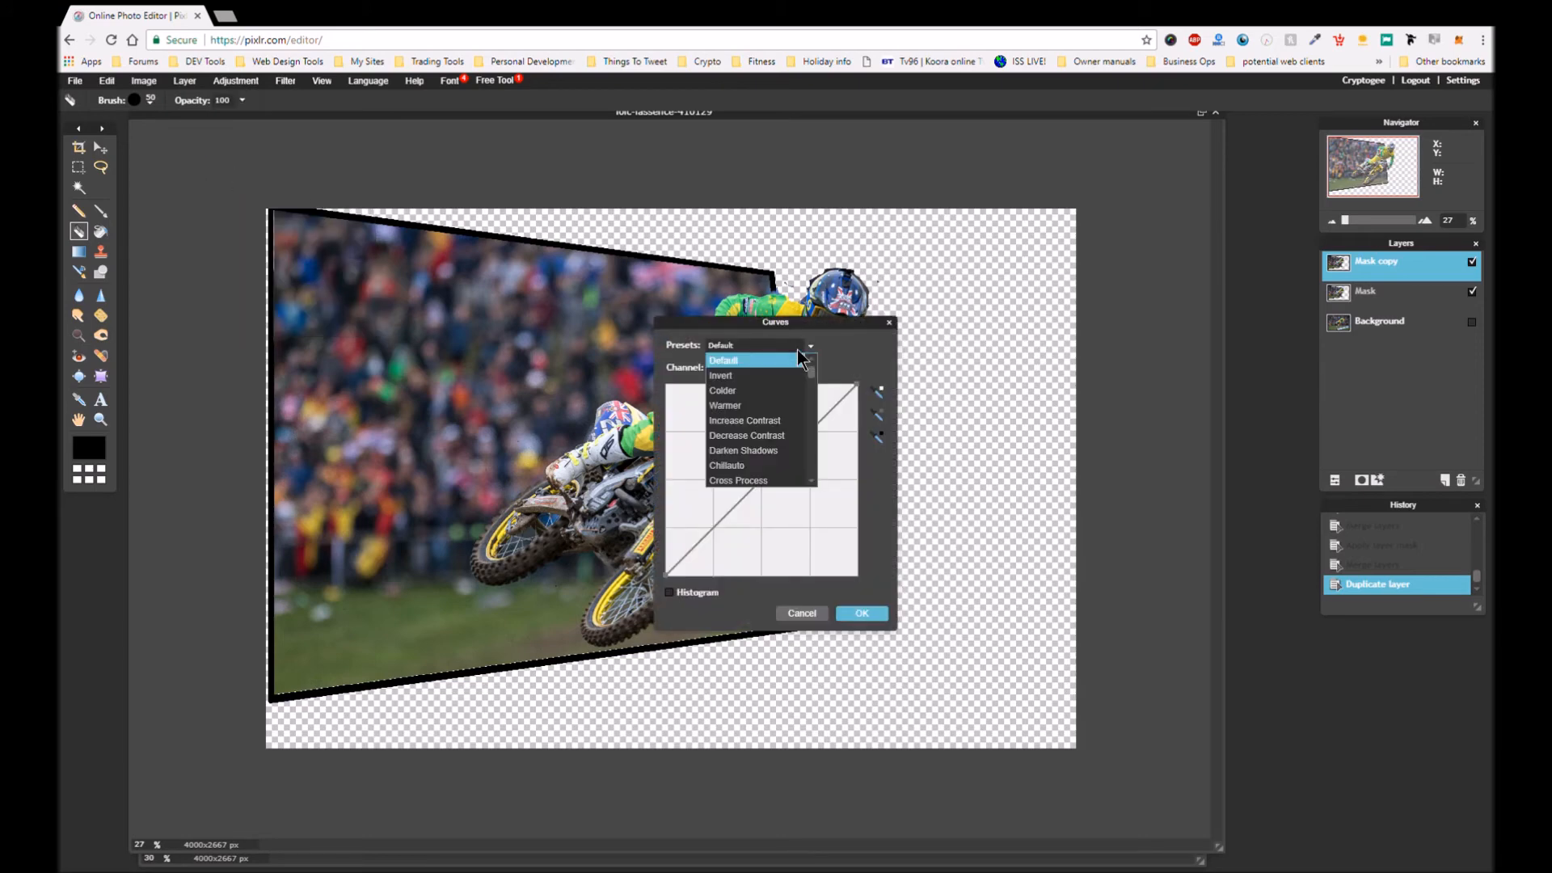
pyautogui.click(785, 391)
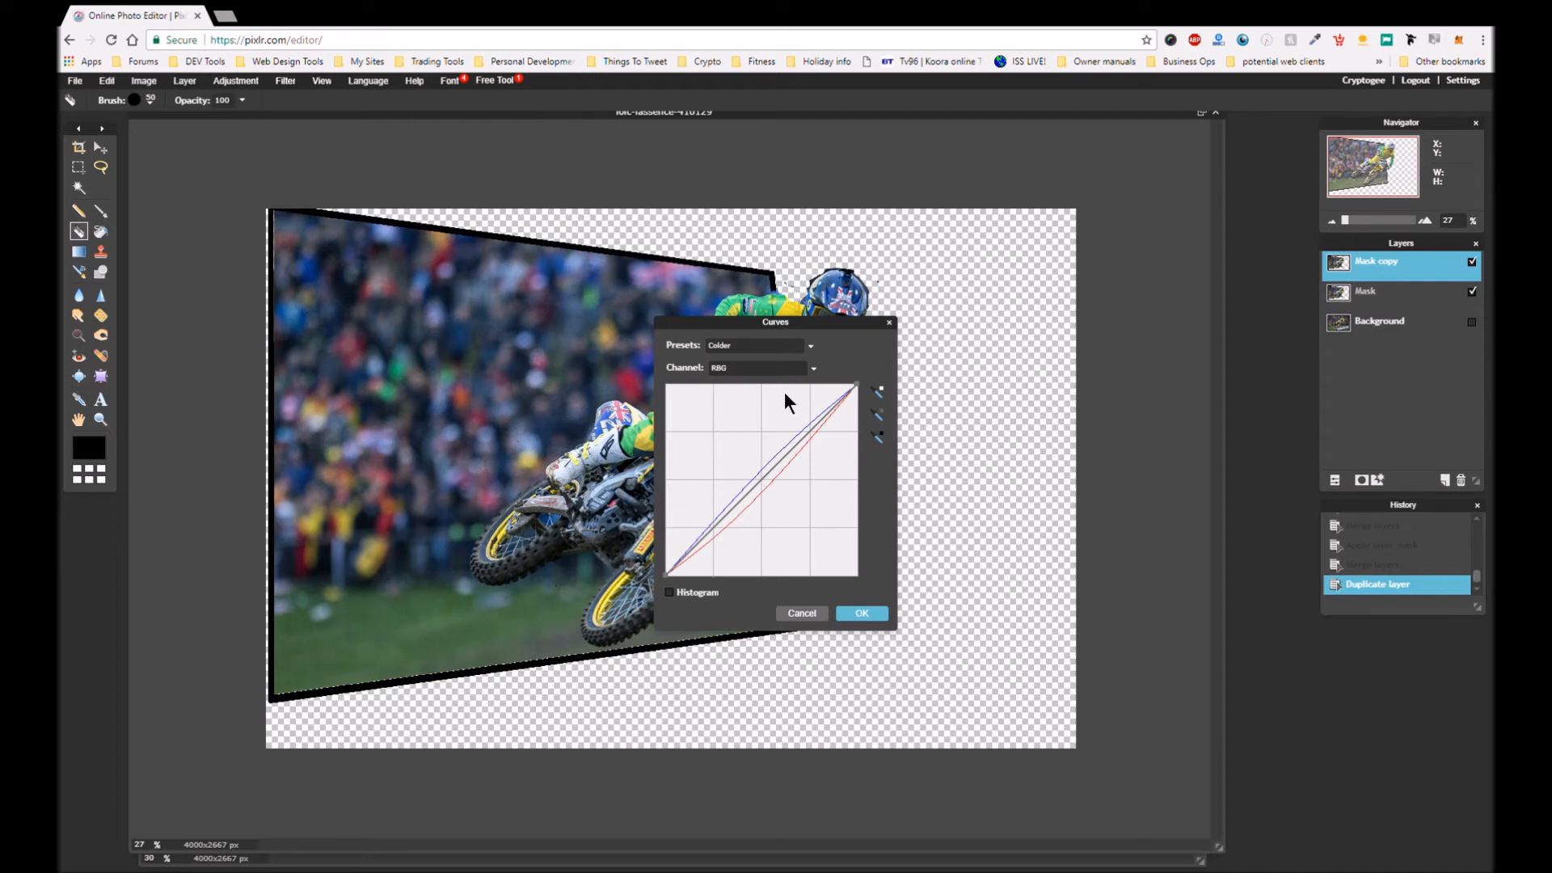
pyautogui.click(863, 615)
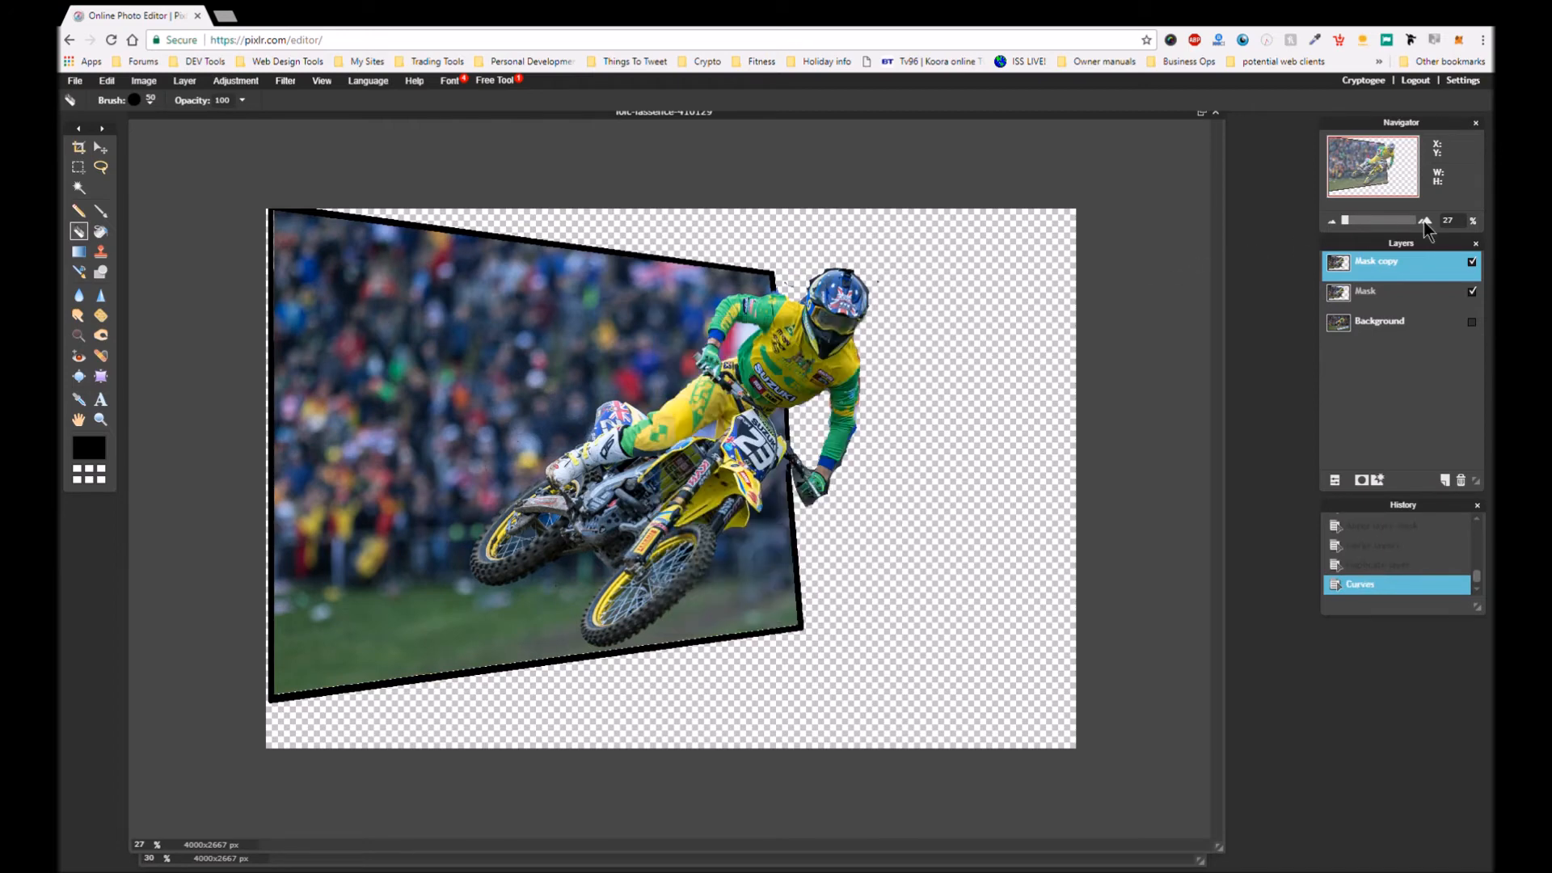
pyautogui.click(1472, 262)
pyautogui.click(1472, 263)
pyautogui.click(1472, 263)
pyautogui.click(1472, 263)
# Erase the colder toning over the rider's helmet, torso and leg on the Mask copy layer with the soft round 200 brush
pyautogui.click(142, 104)
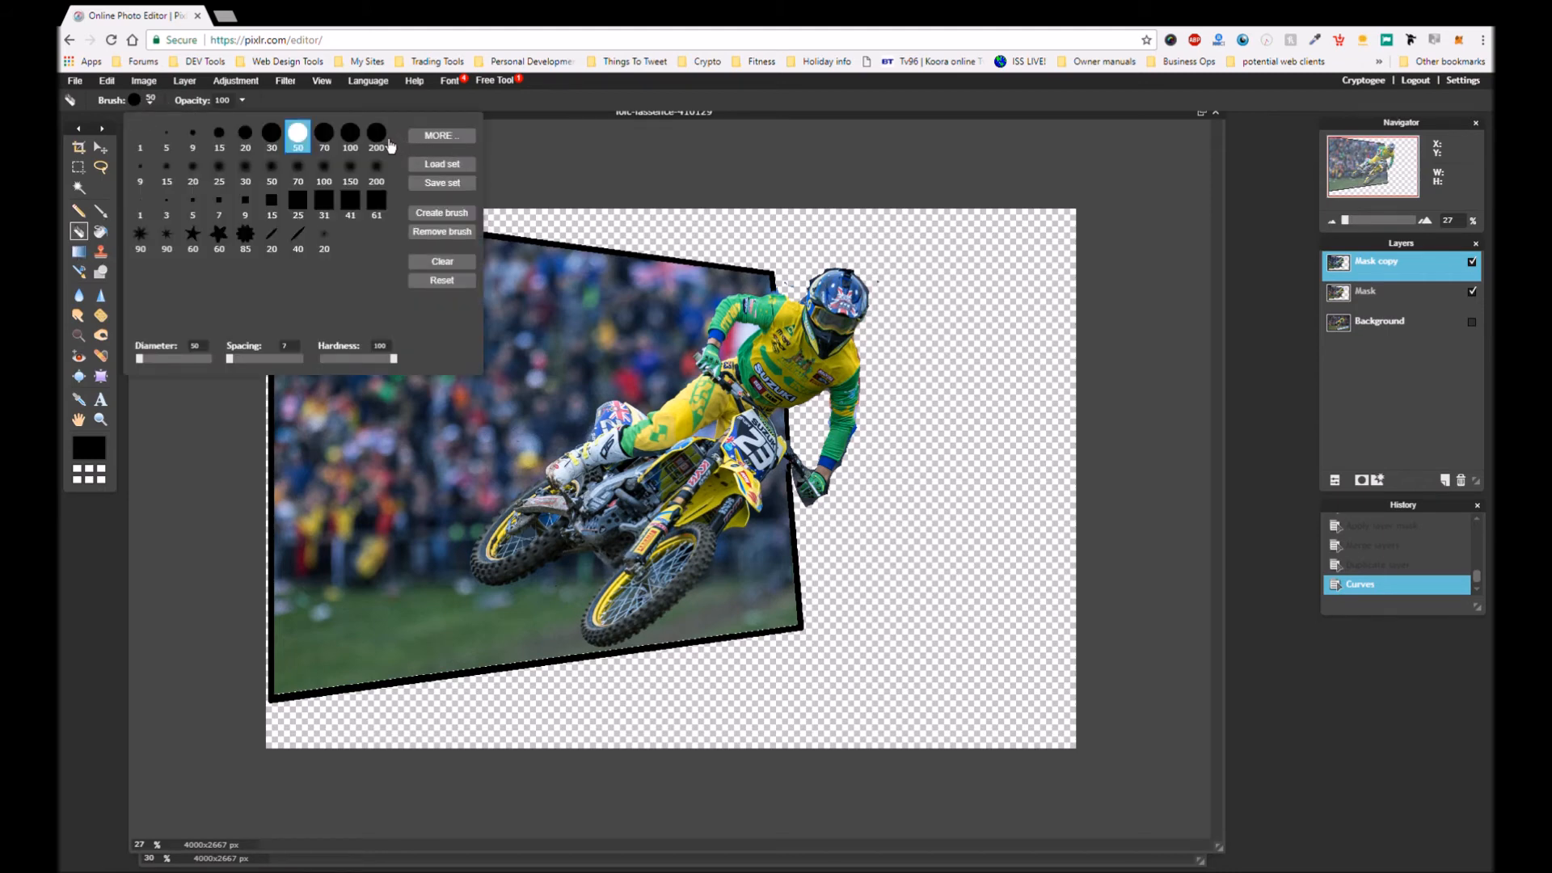
pyautogui.click(387, 175)
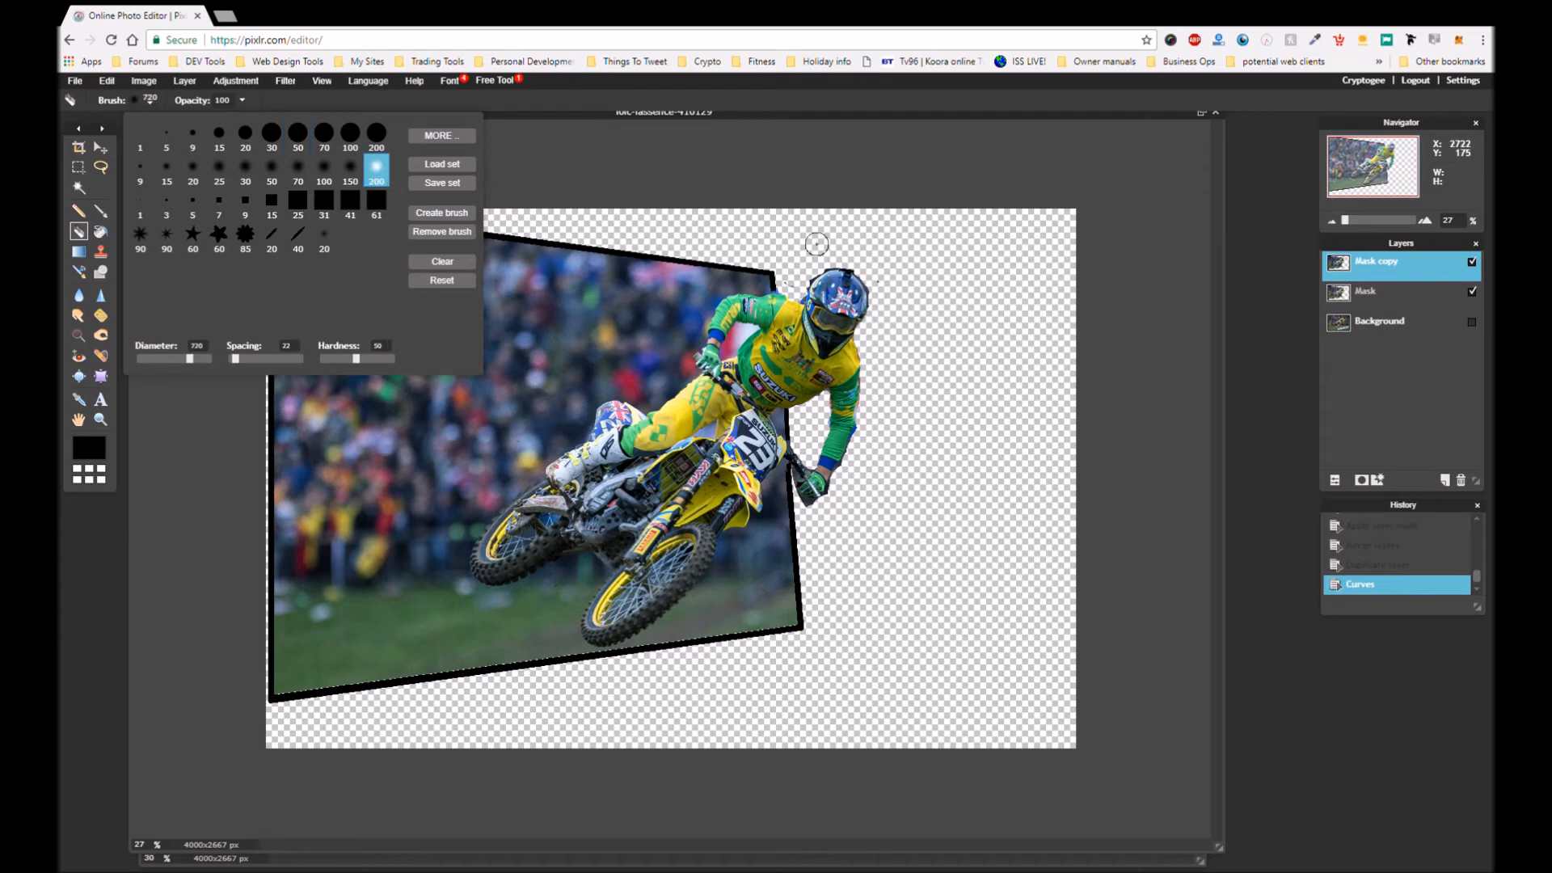
pyautogui.click(827, 280)
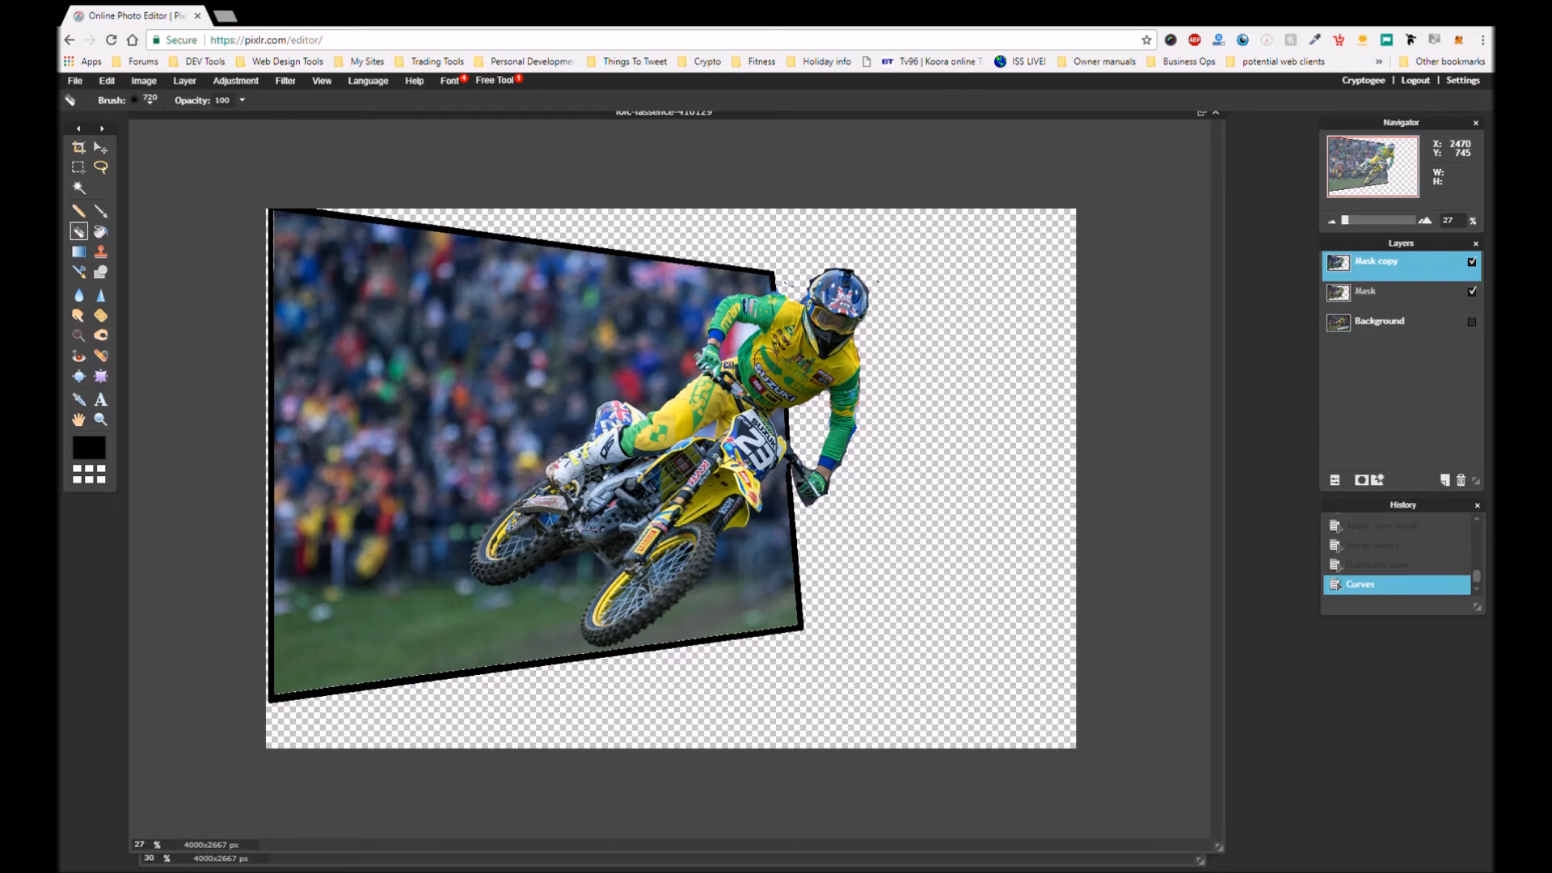
pyautogui.click(767, 360)
pyautogui.click(659, 429)
# Try raising the Mask copy layer's contrast to 5 and undo the adjustment
pyautogui.click(284, 84)
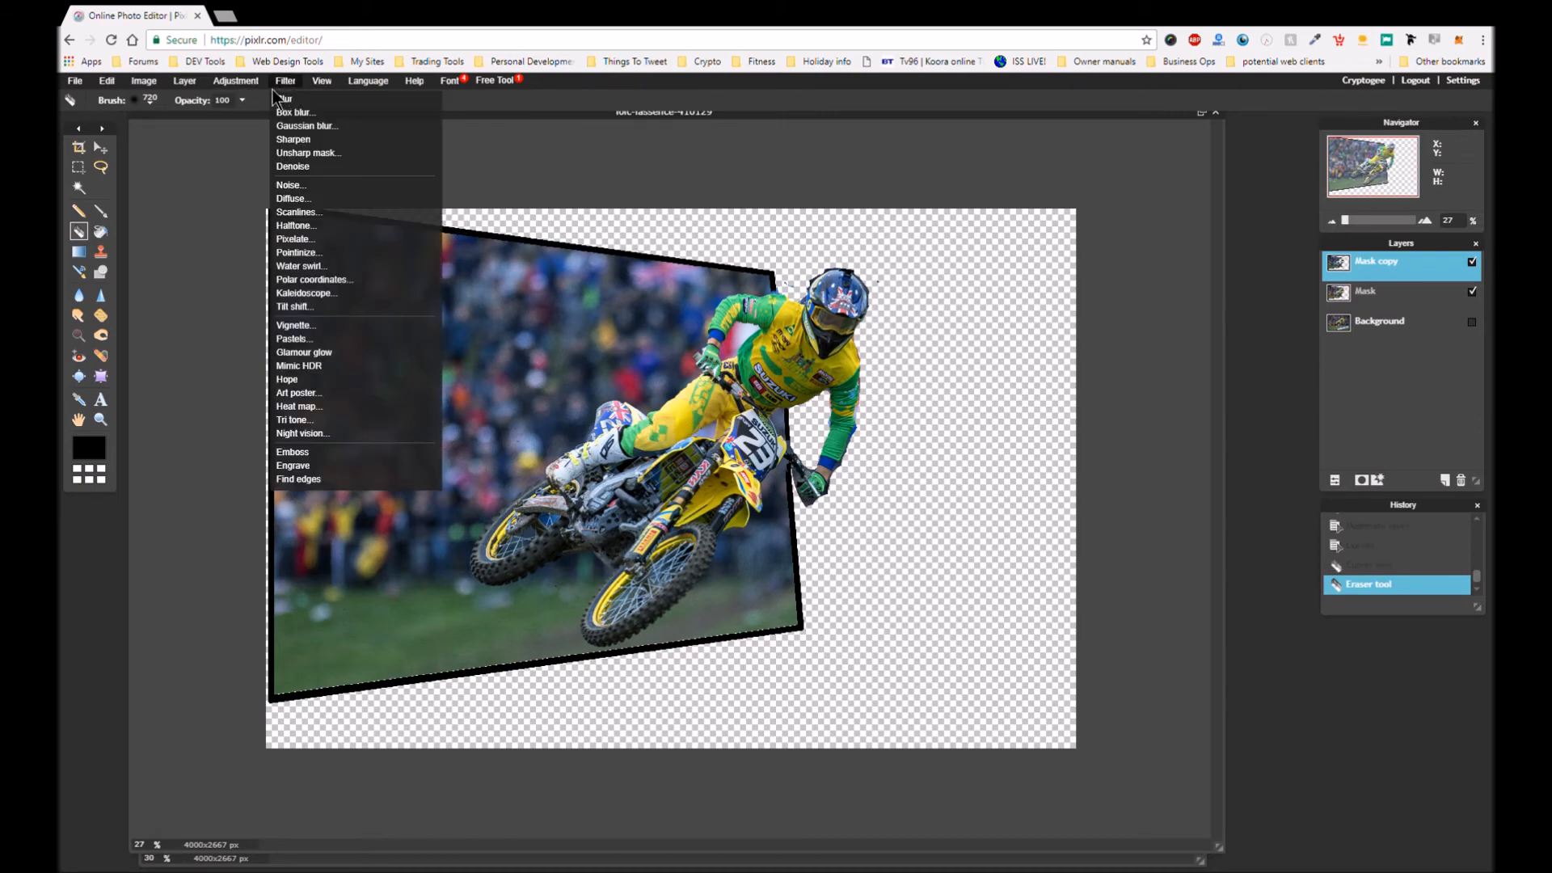
pyautogui.click(249, 86)
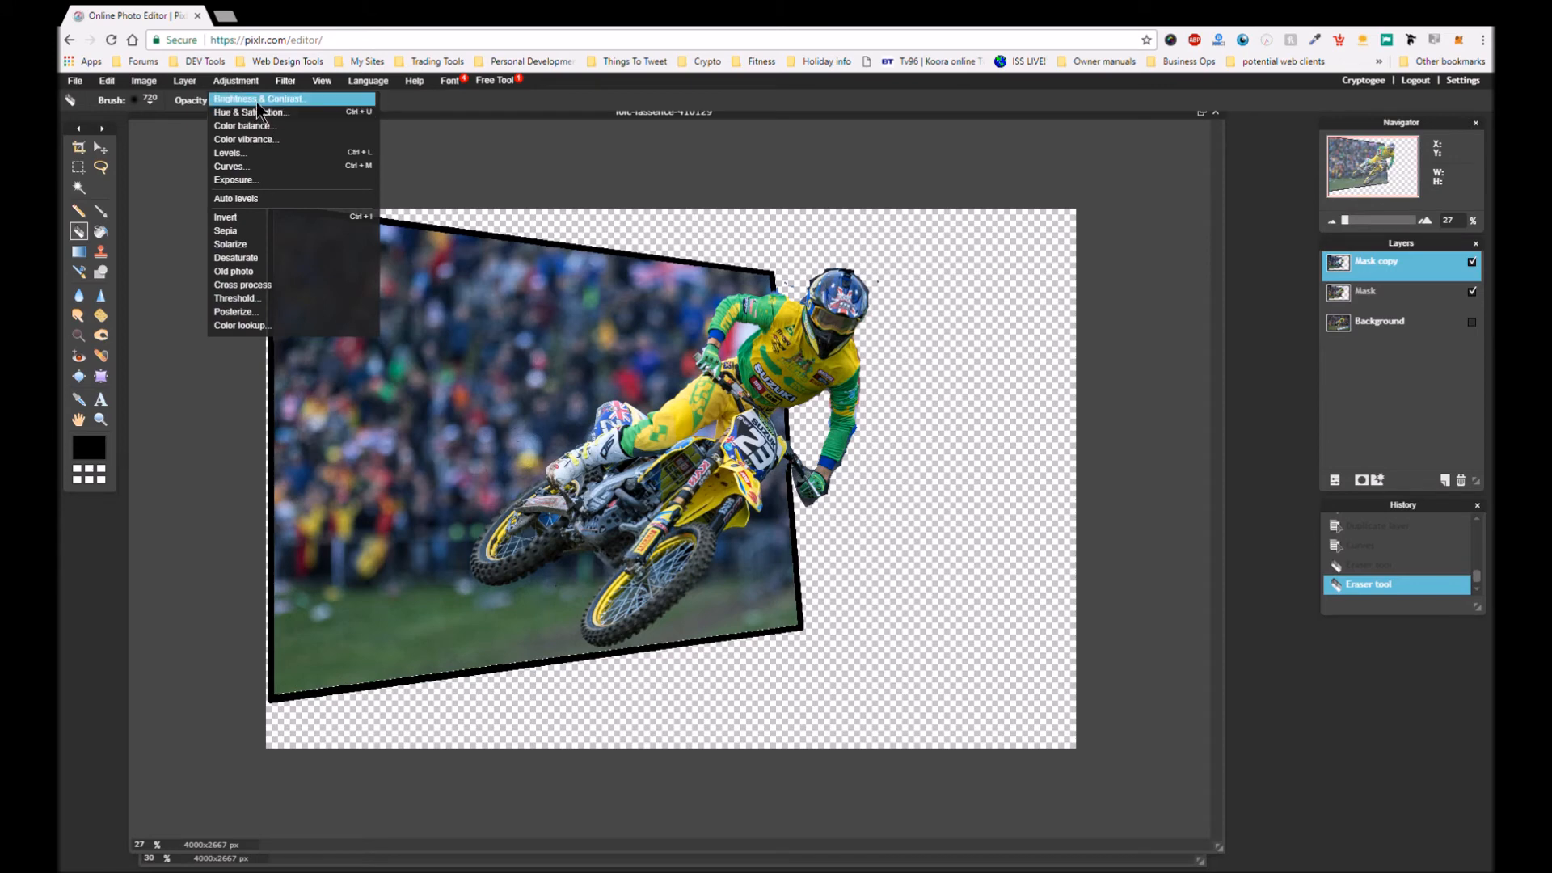
pyautogui.click(256, 100)
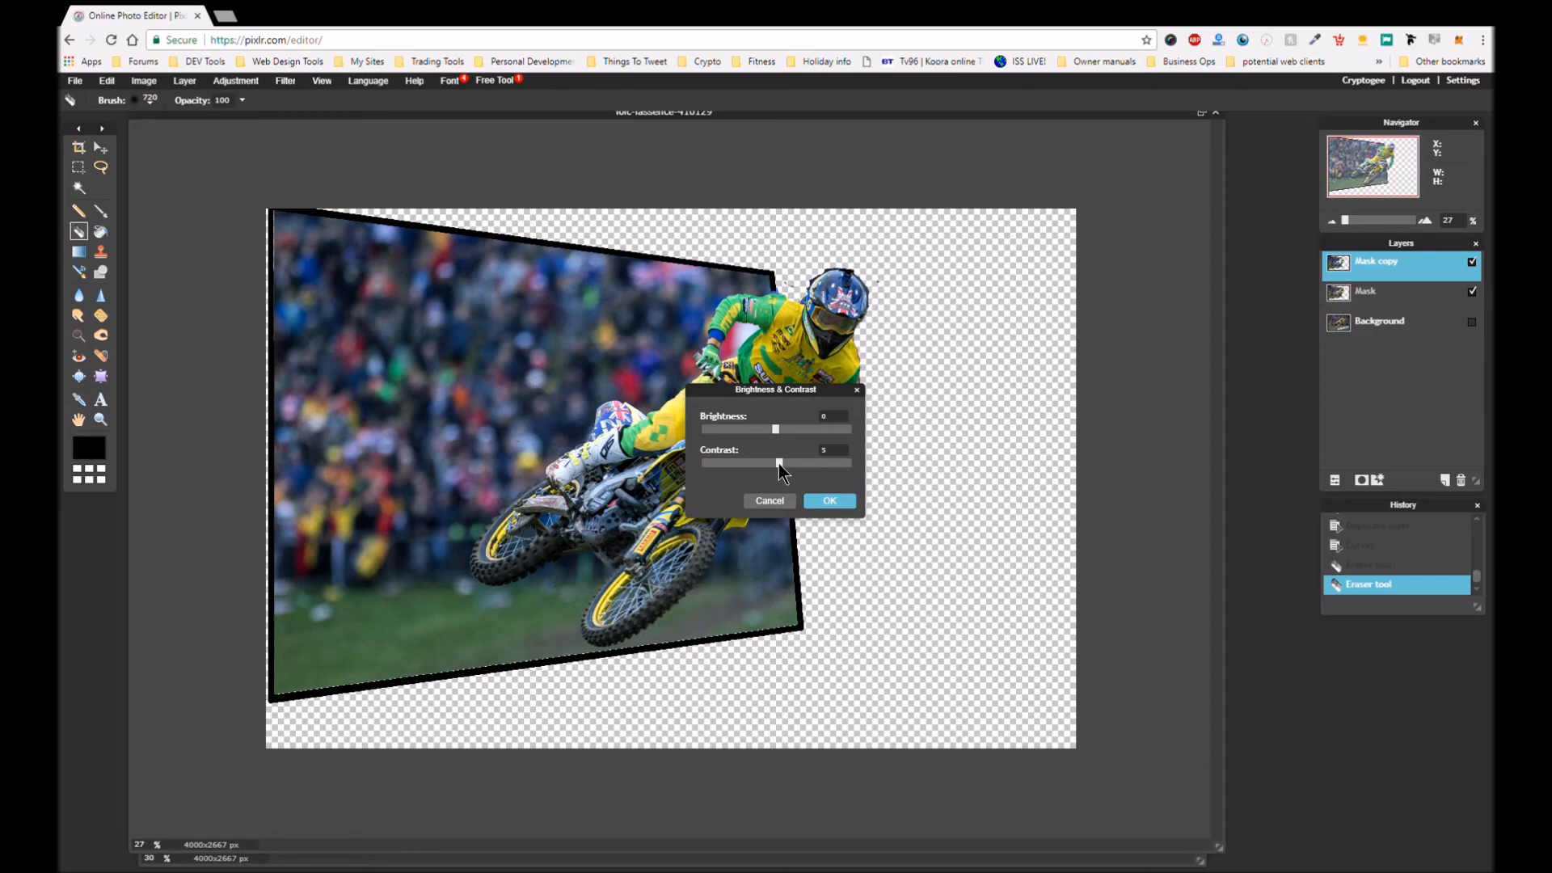
pyautogui.click(829, 503)
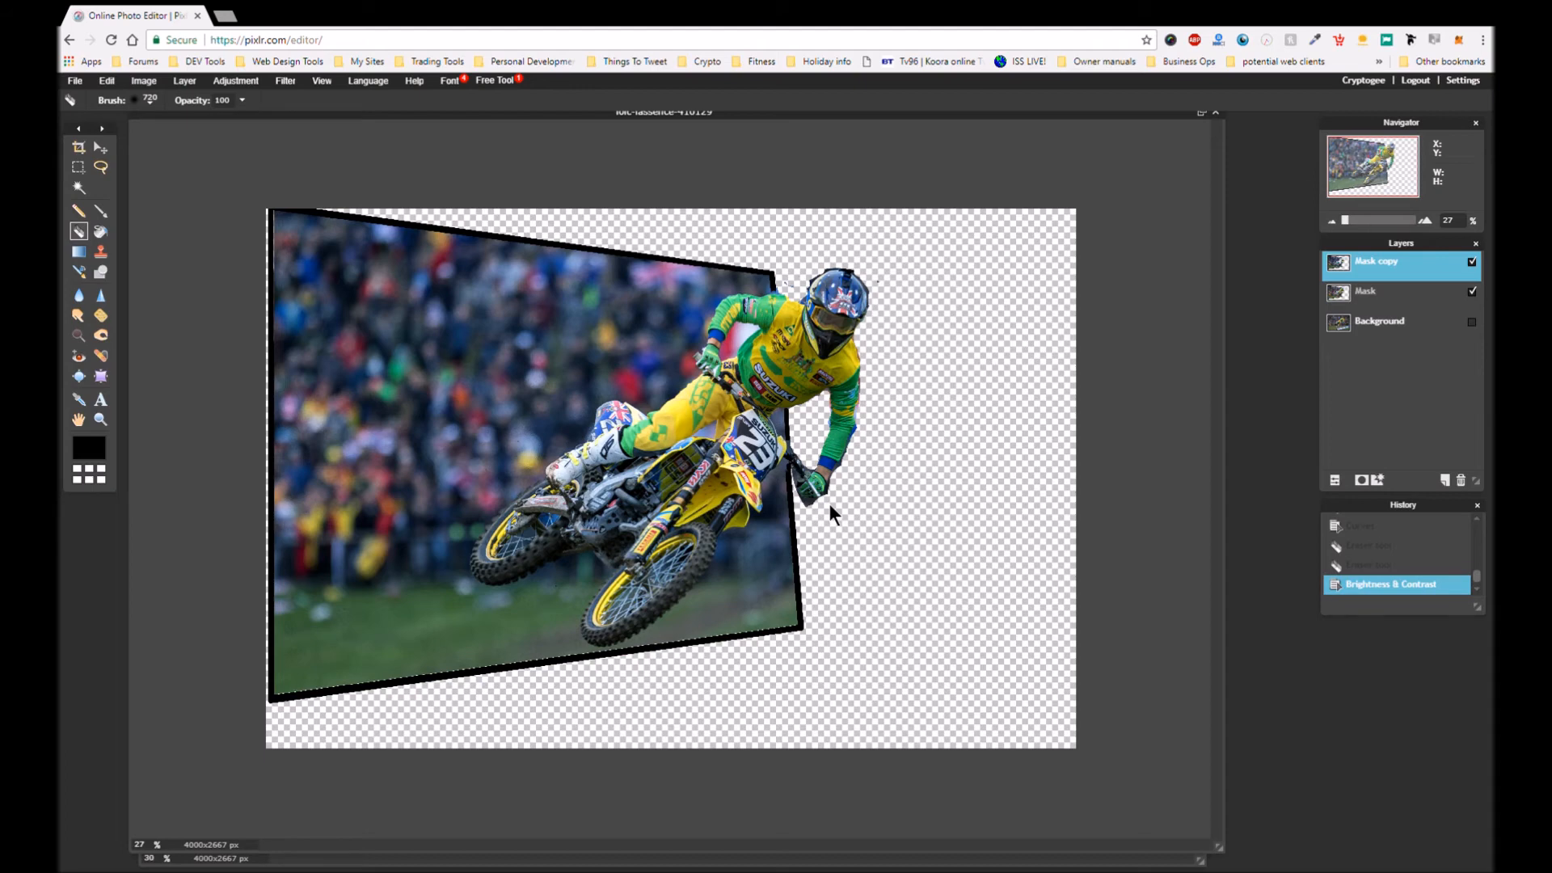
pyautogui.hotkey('ctrl', 'z')
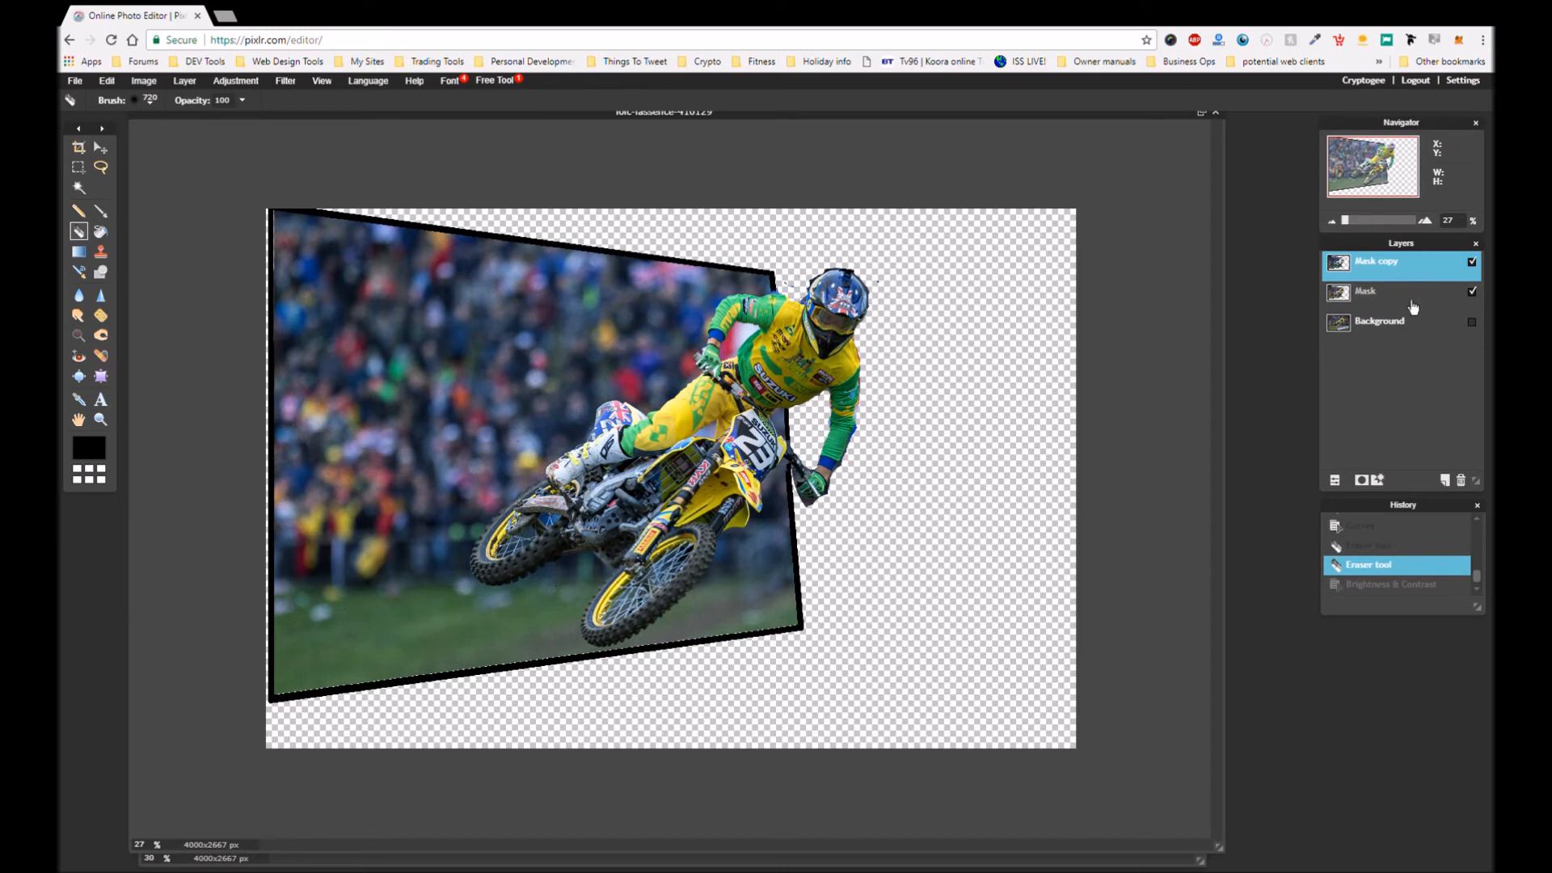
# Hide the Mask copy layer and raise the contrast of the Mask layer to 4
pyautogui.click(1474, 264)
pyautogui.click(1444, 312)
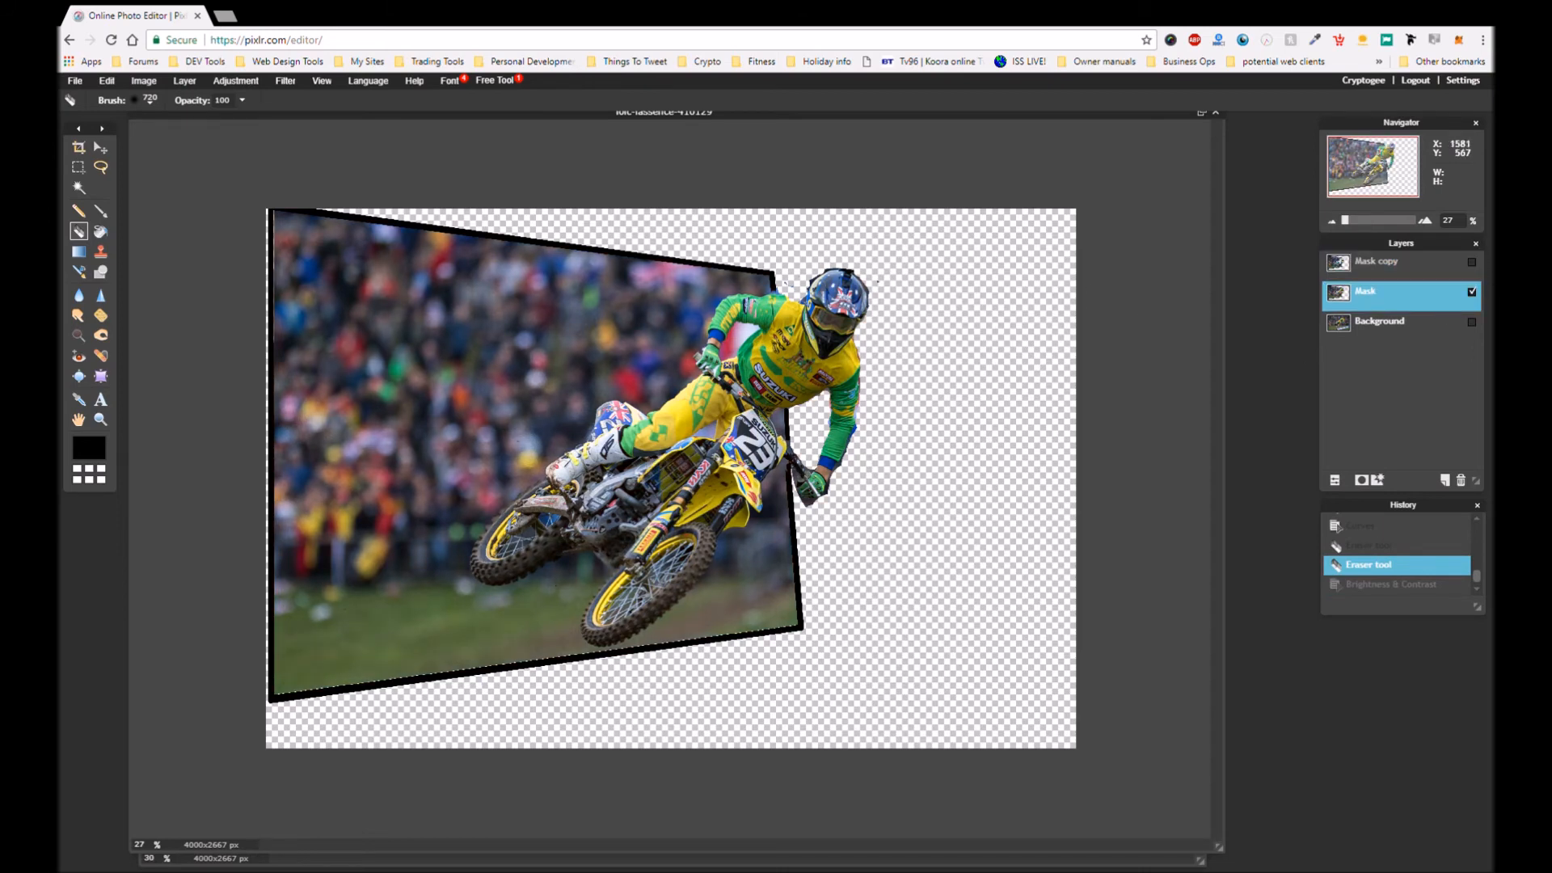
pyautogui.click(234, 84)
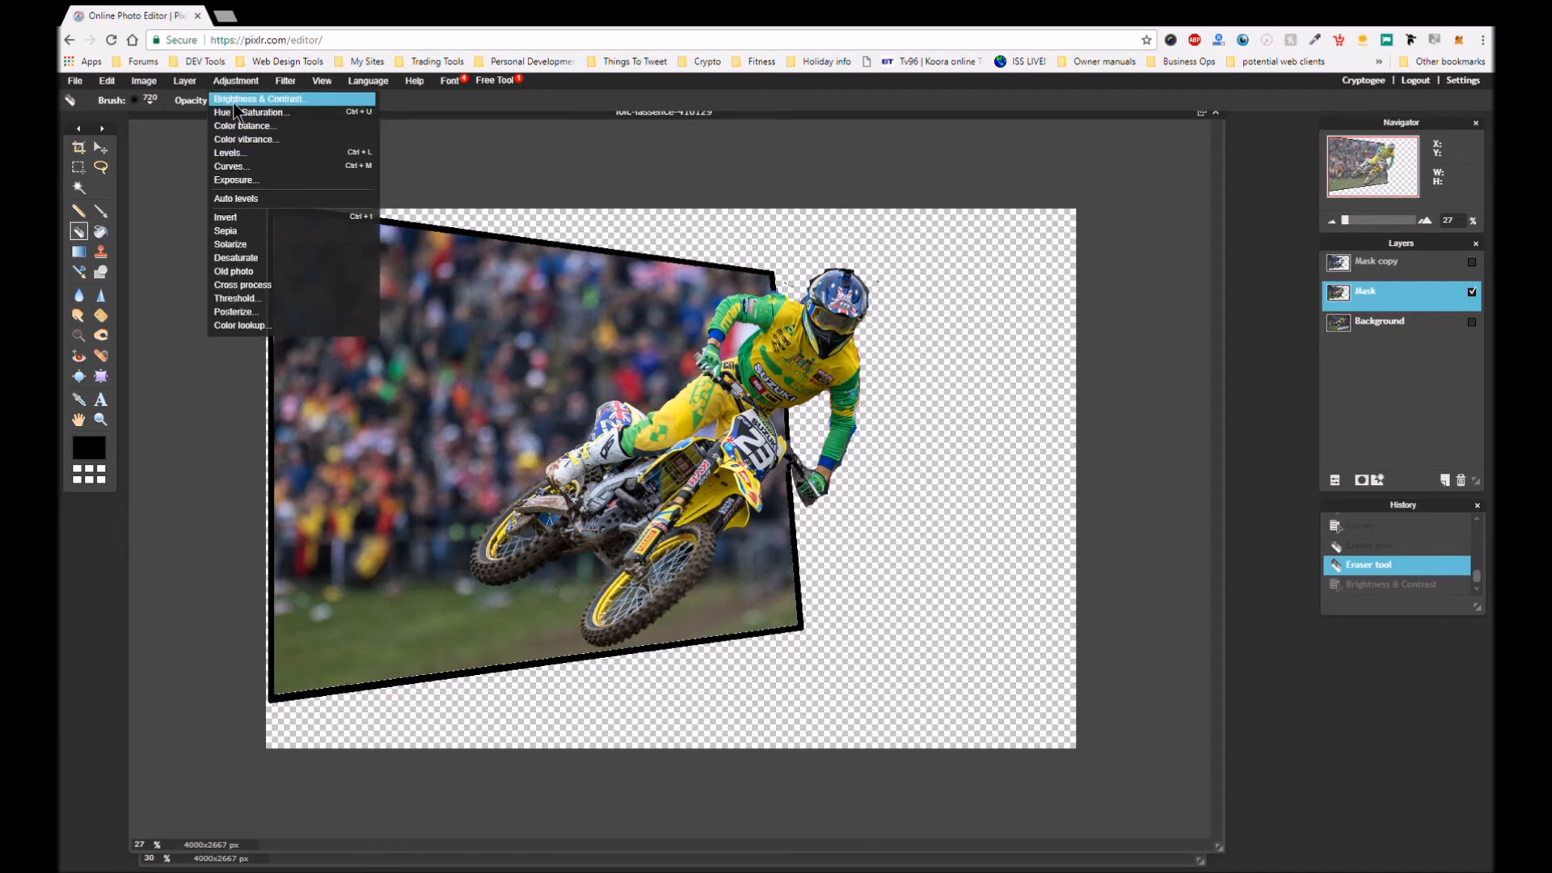
pyautogui.click(233, 102)
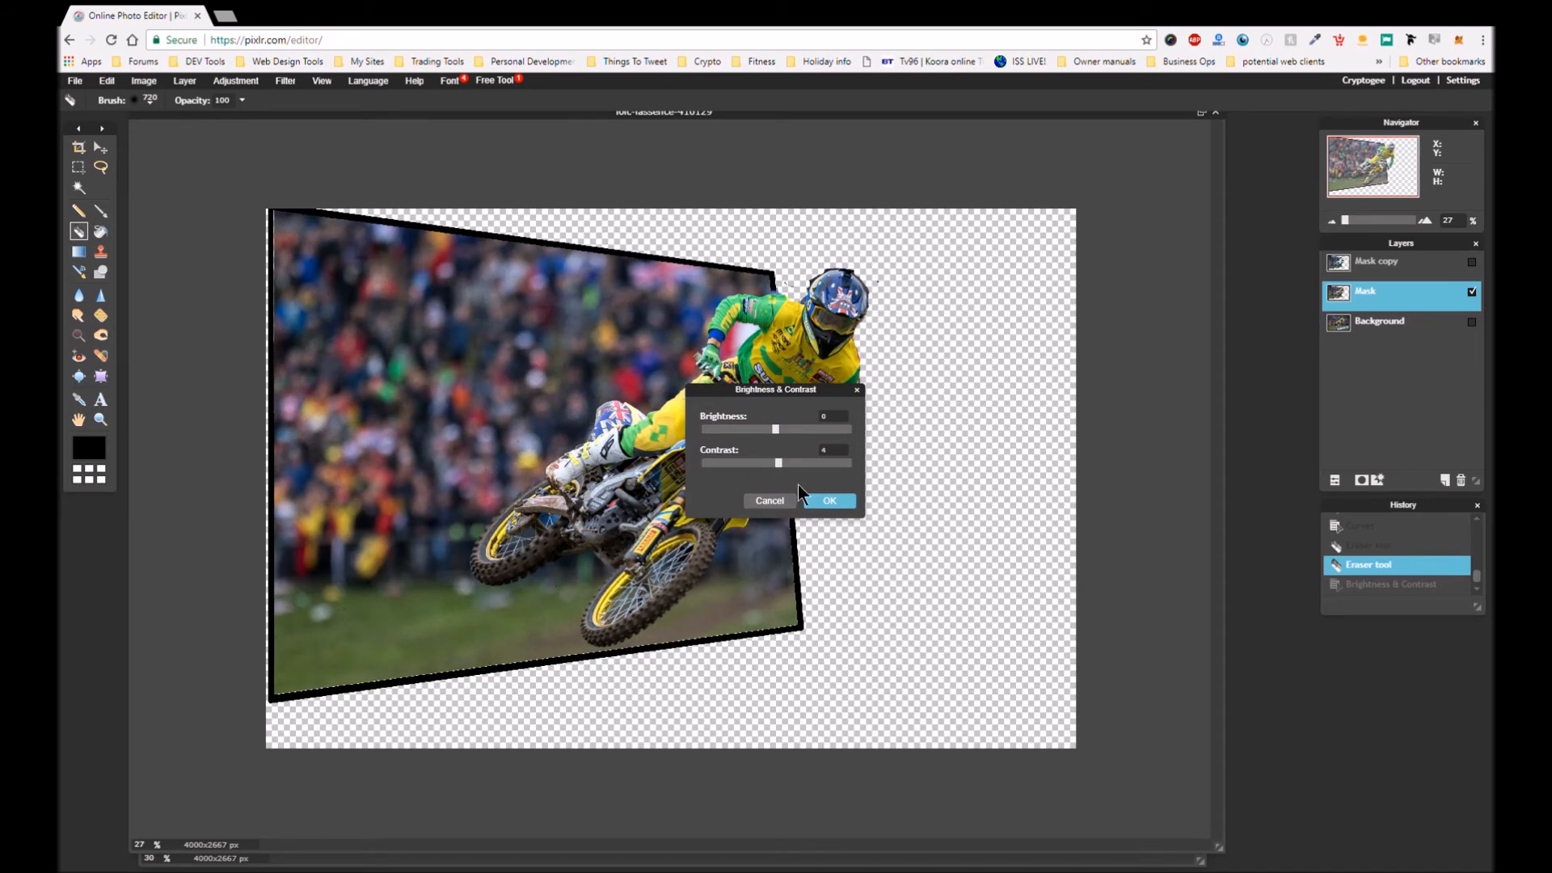
pyautogui.click(829, 500)
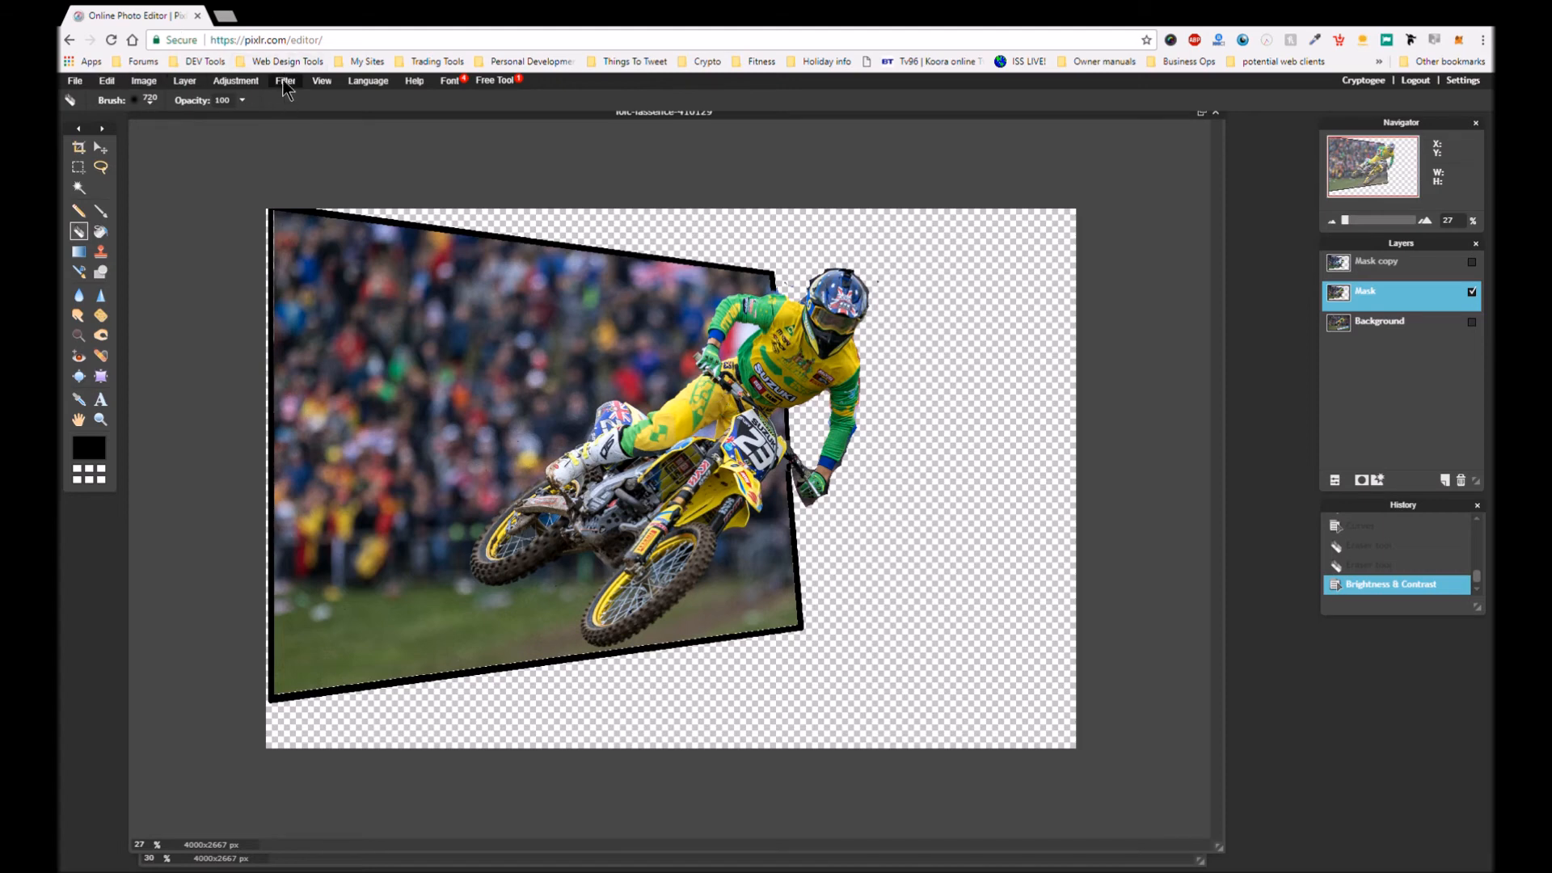
# Apply the Warmer Curves preset to the Mask layer and show the Mask copy layer again
pyautogui.click(242, 81)
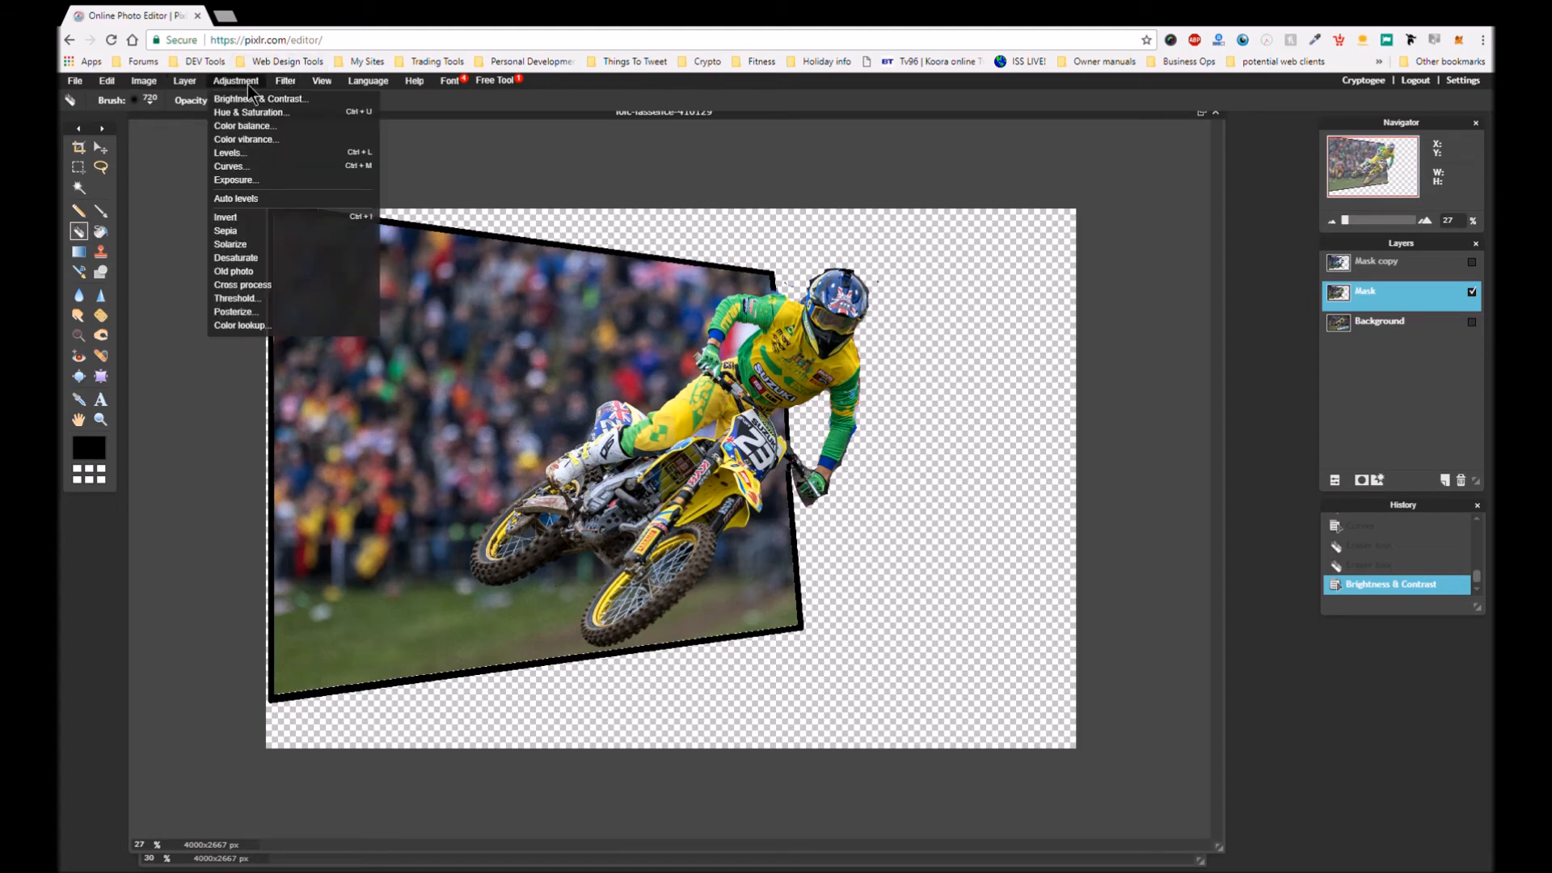
pyautogui.click(264, 169)
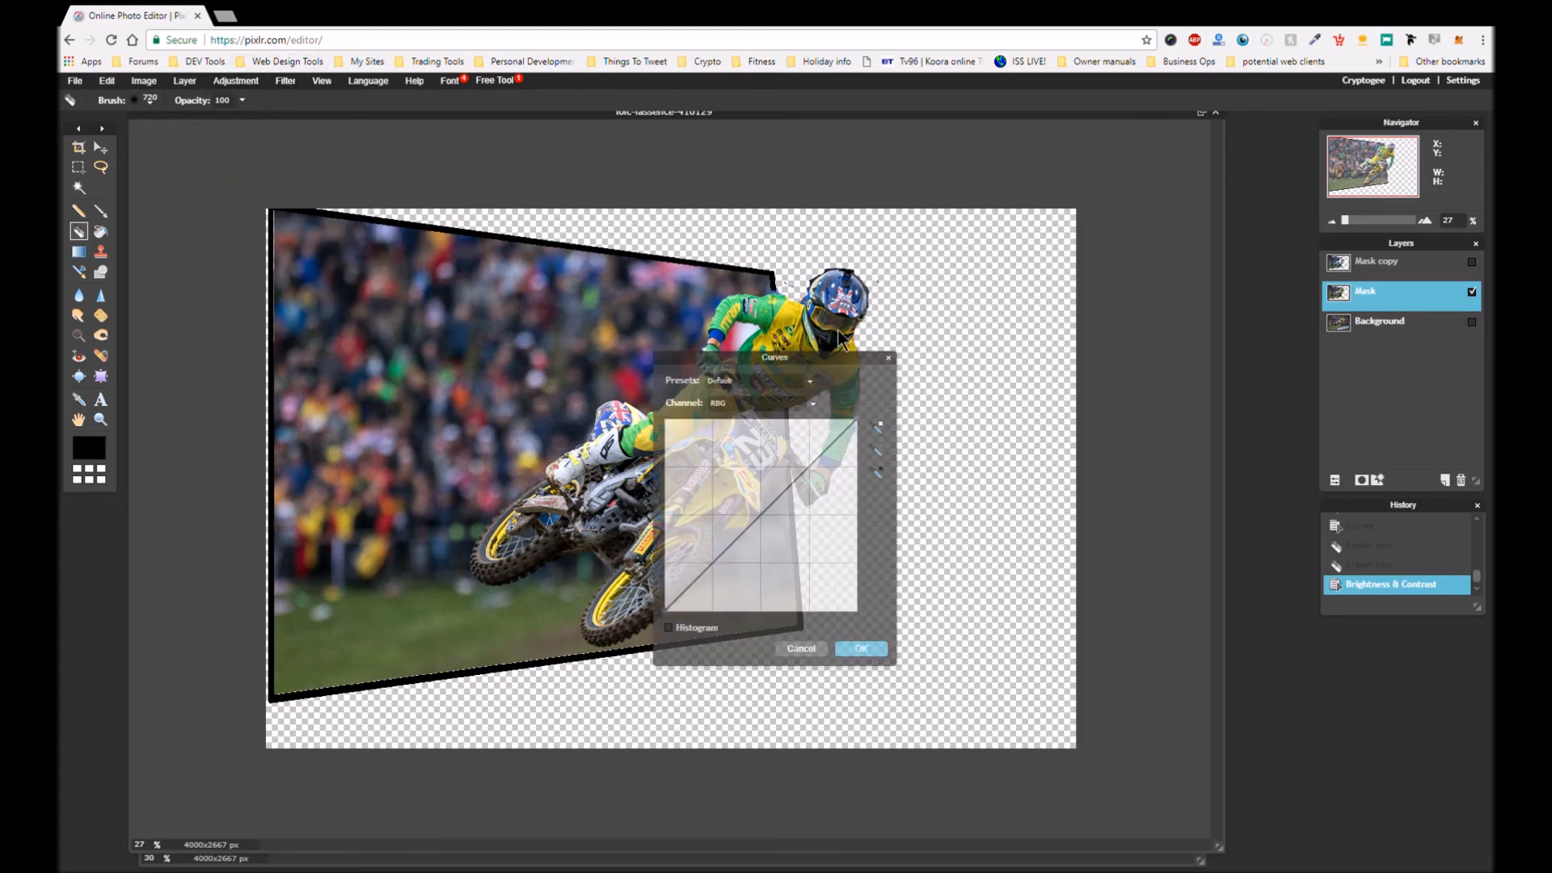
pyautogui.click(752, 381)
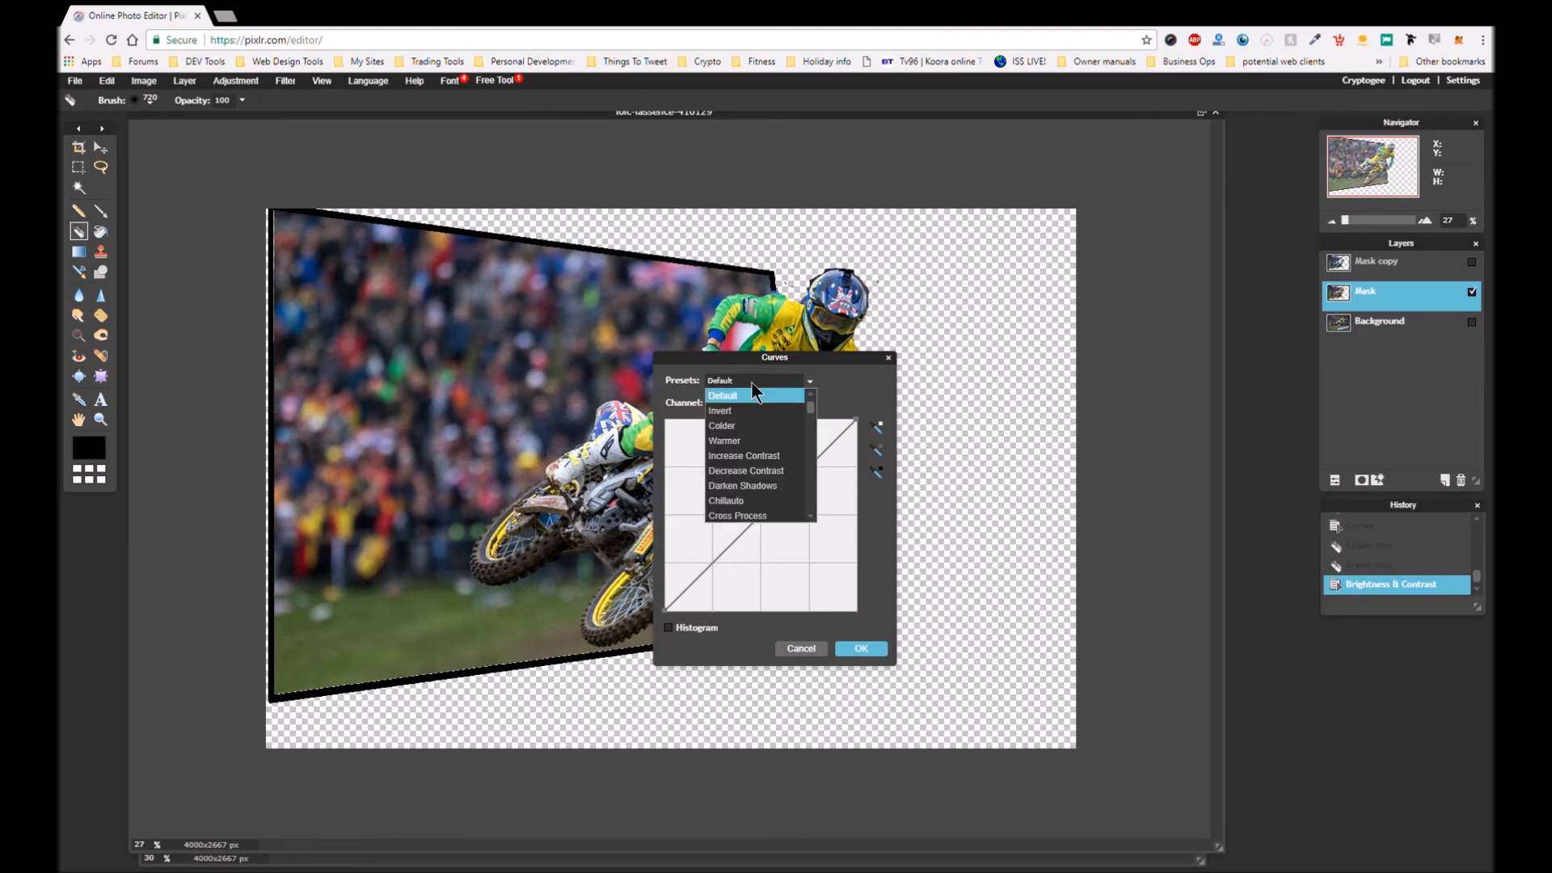
pyautogui.click(751, 440)
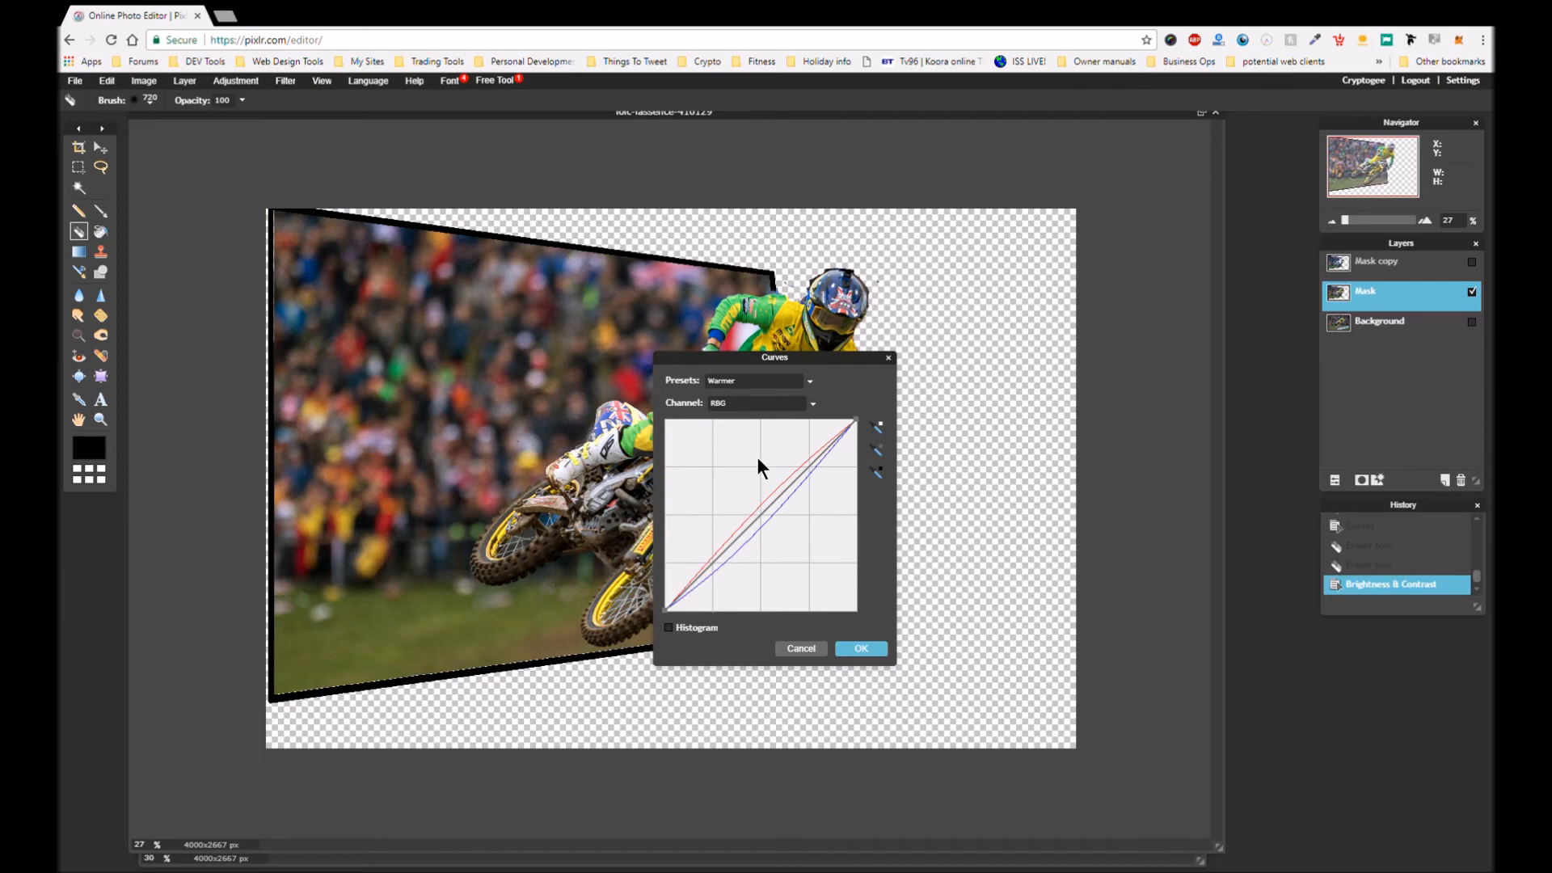
pyautogui.click(858, 649)
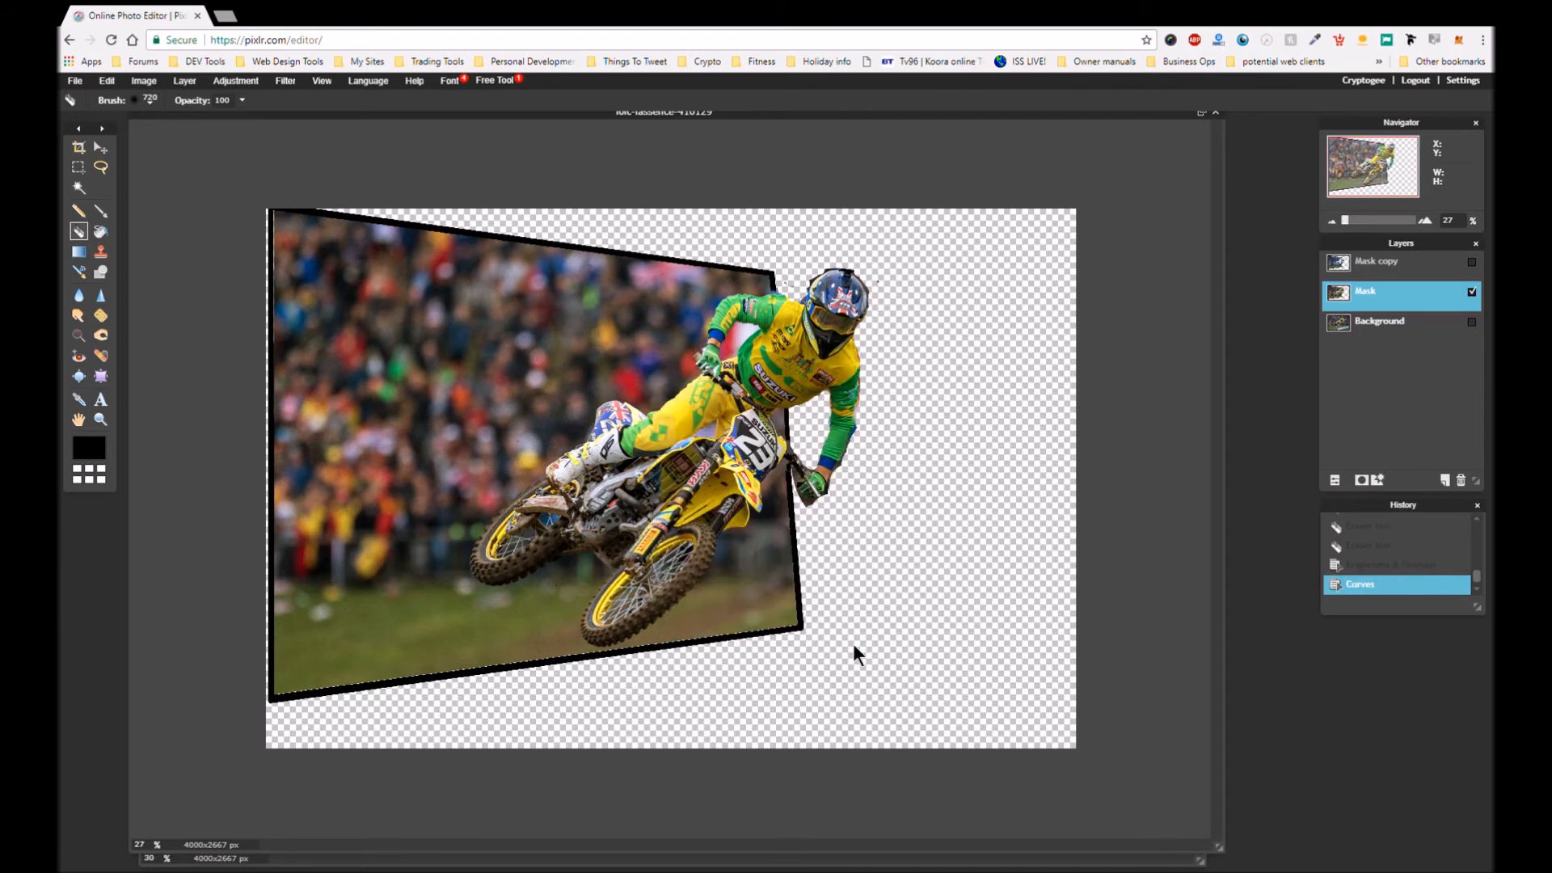
pyautogui.click(1472, 261)
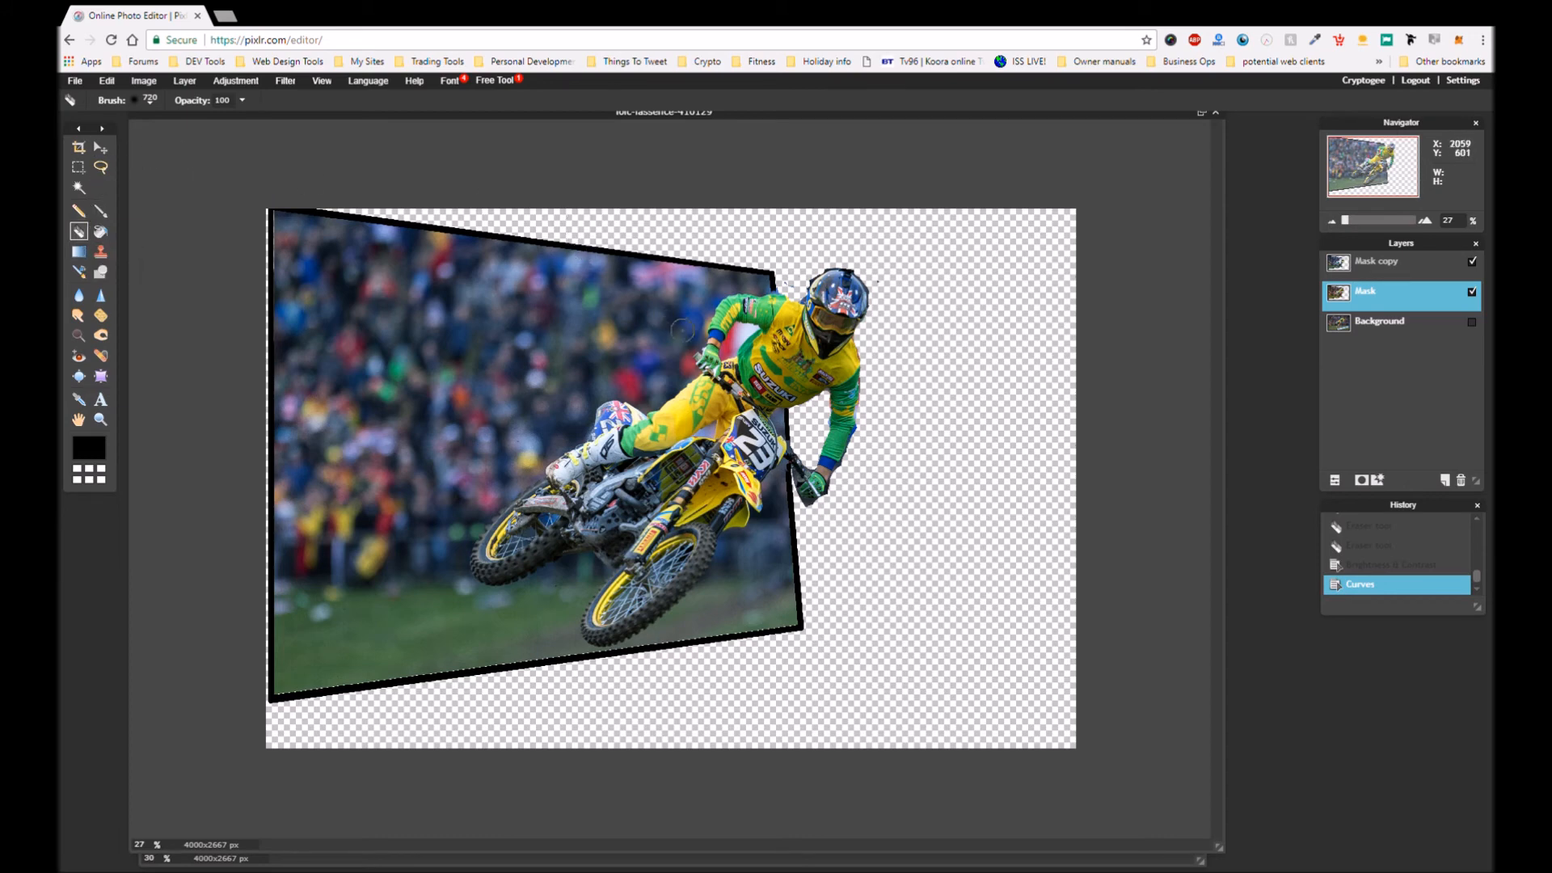
# Try erasing over the rider's helmet on the Mask layer and undo the stroke
pyautogui.click(823, 310)
pyautogui.moveTo(824, 317); pyautogui.dragTo(833, 347)
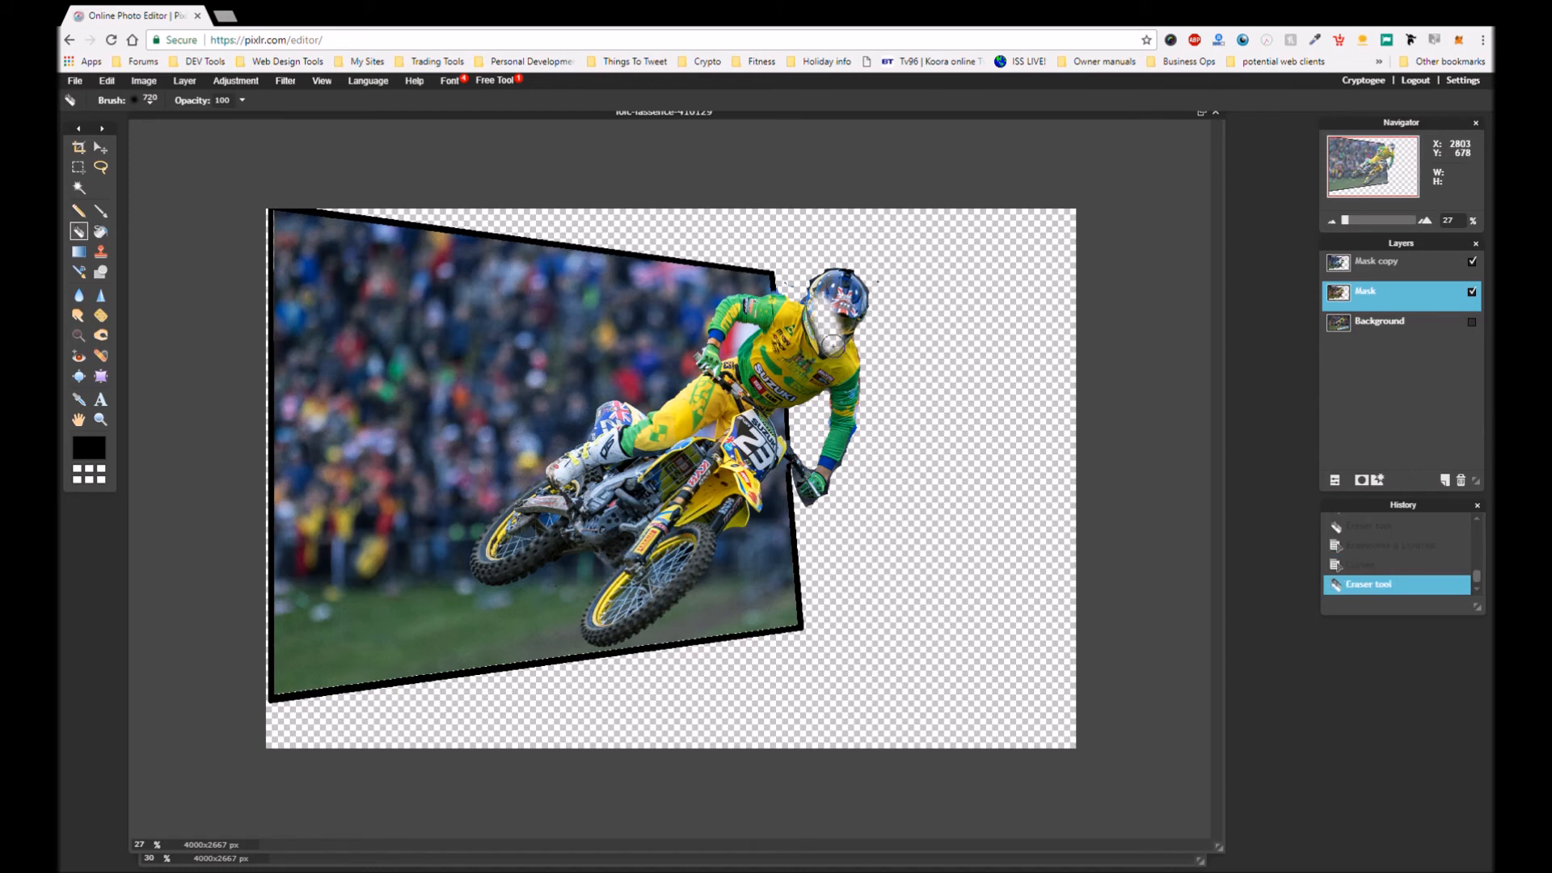
pyautogui.hotkey('ctrl', 'z')
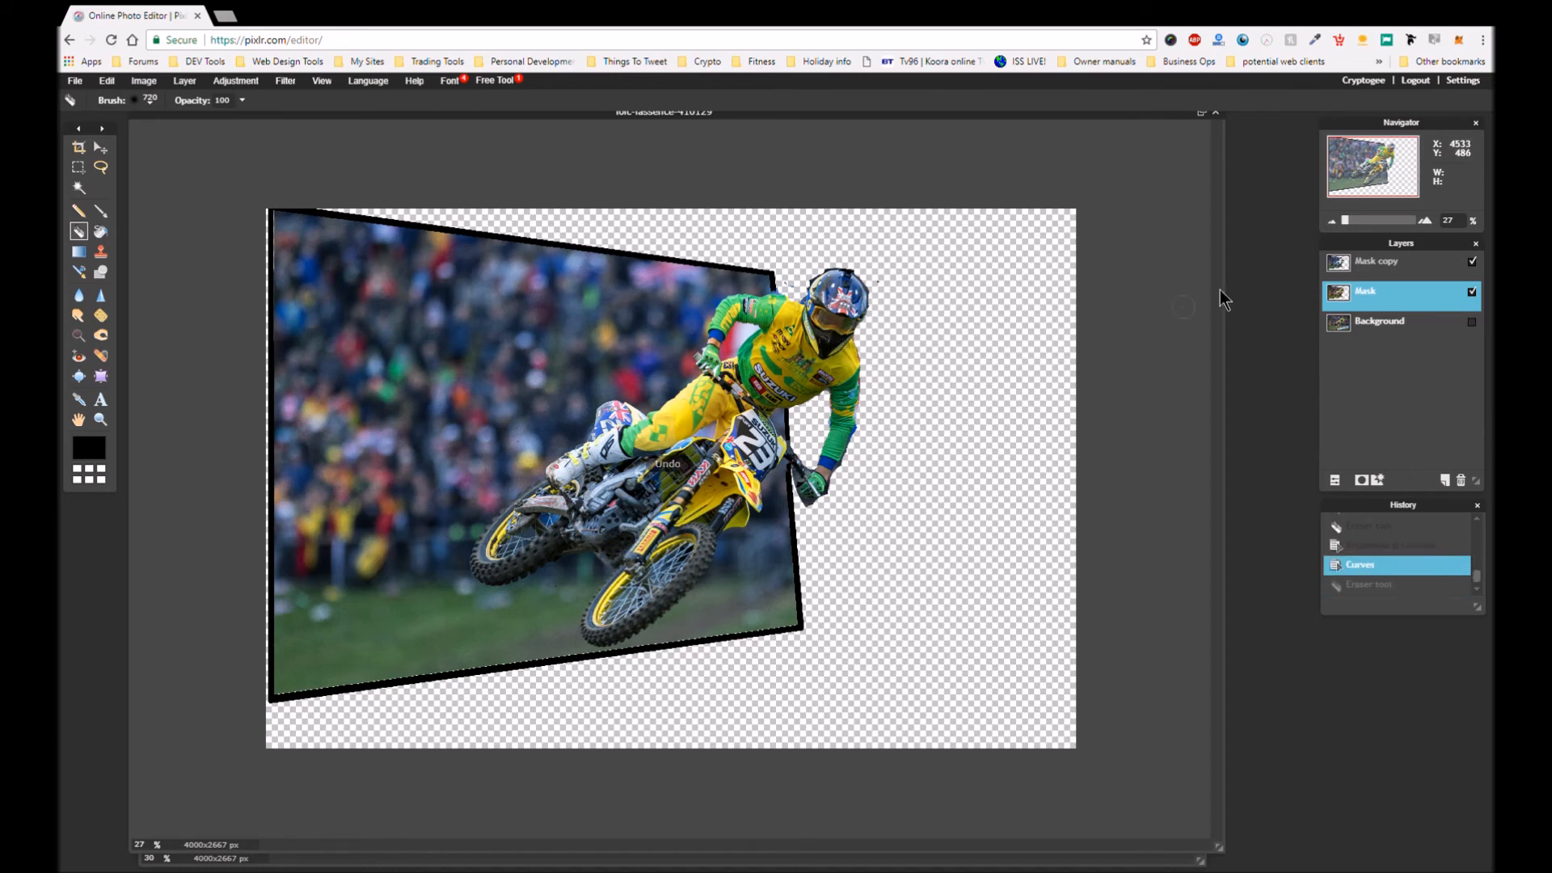
# Erase the colder toning over the rider's leg and the motorcycle on the Mask copy layer with the soft eraser brush
pyautogui.click(1373, 272)
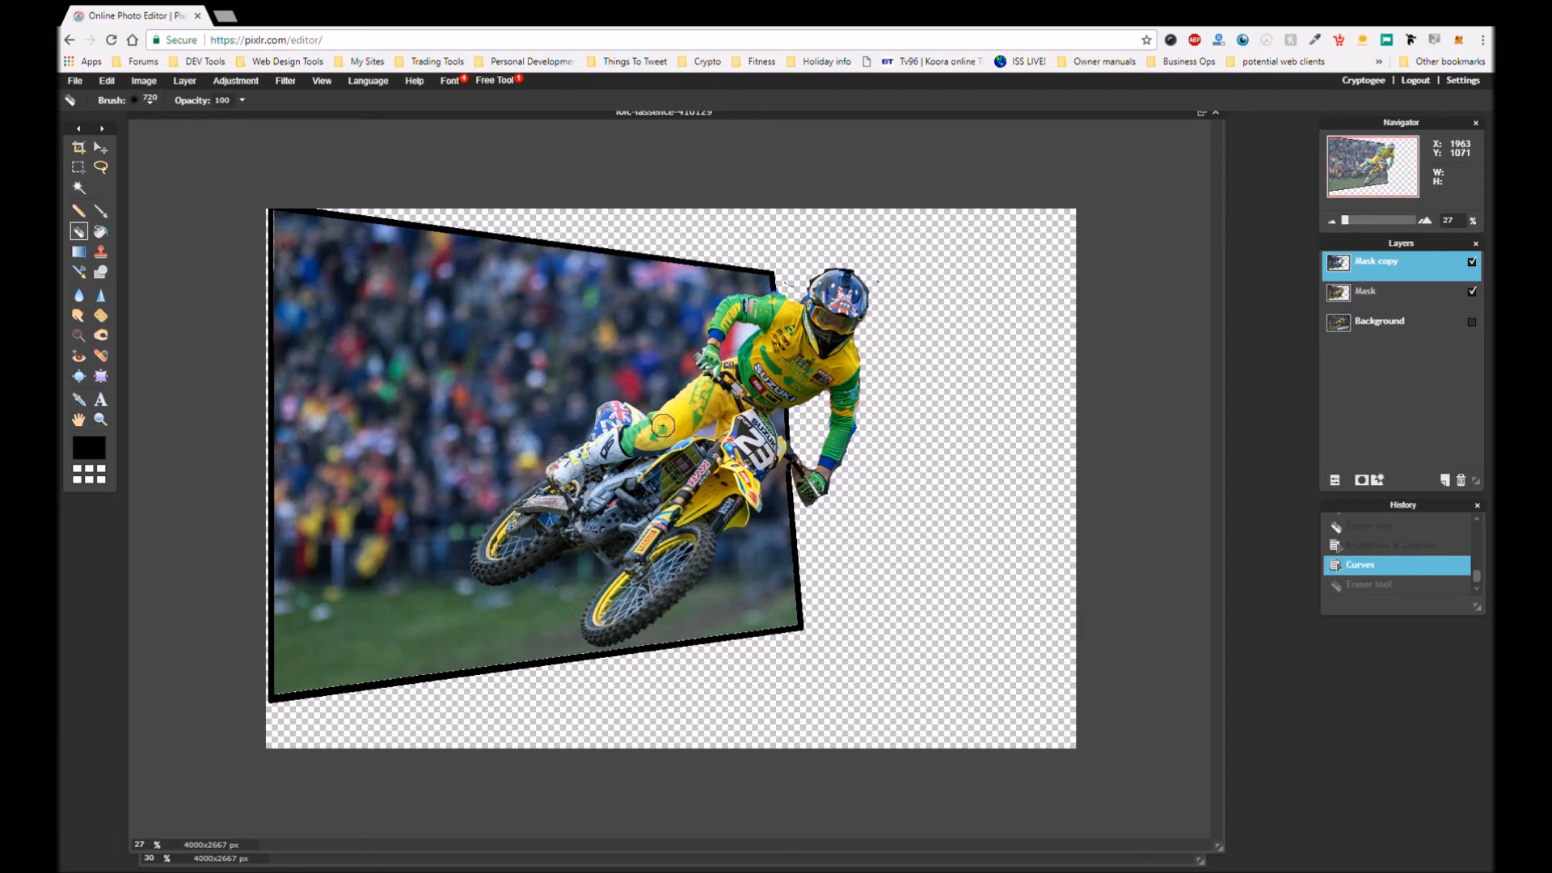
pyautogui.click(669, 420)
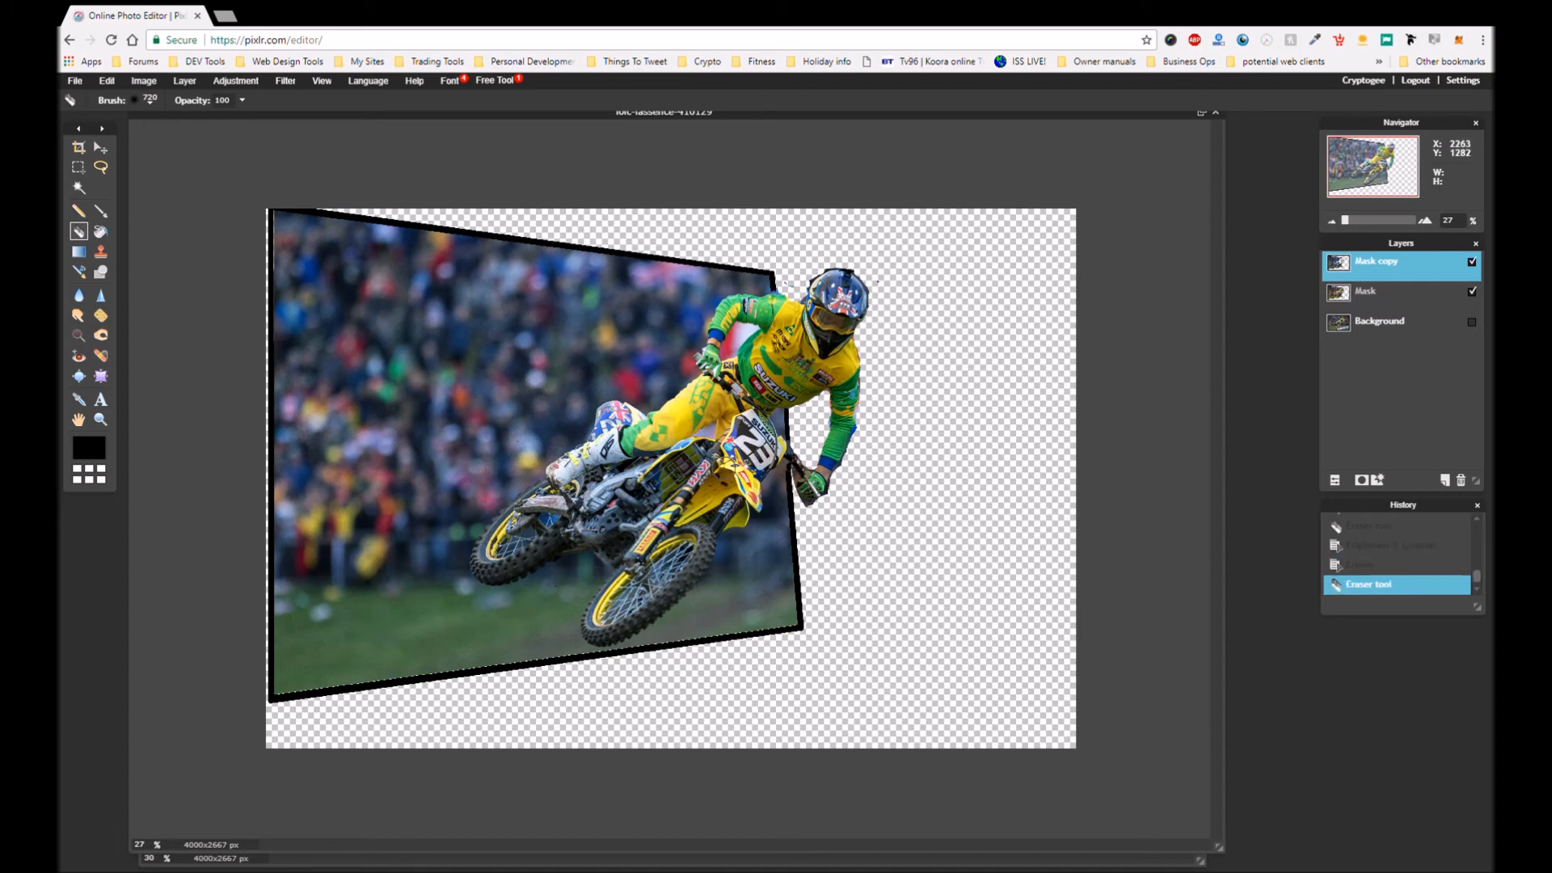
pyautogui.scroll(-1, 717, 480)
pyautogui.scroll(4, 717, 481)
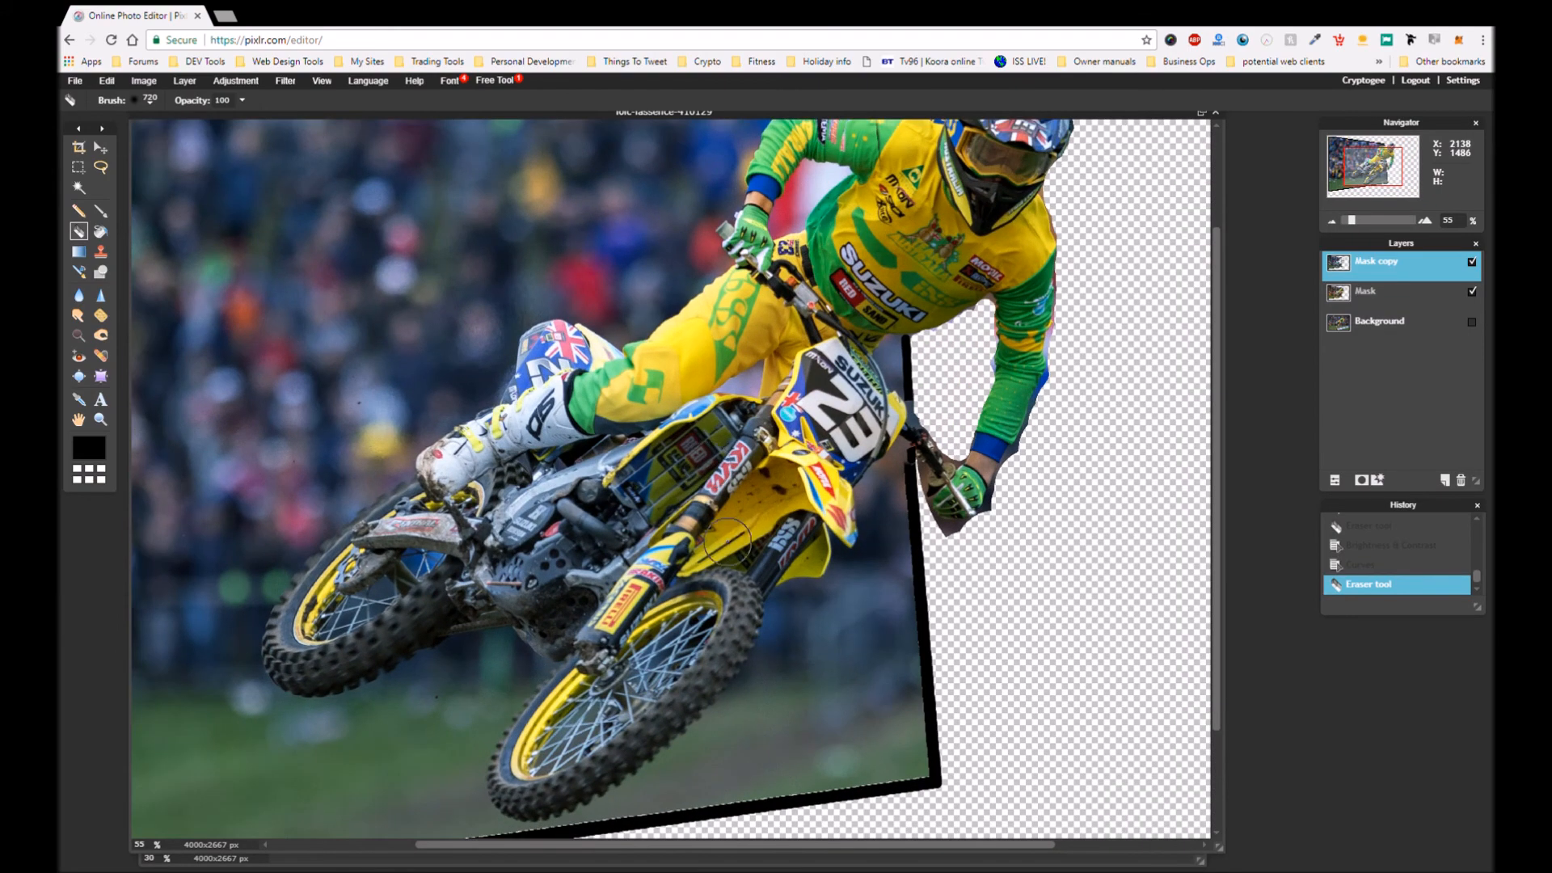
pyautogui.click(680, 549)
pyautogui.click(699, 512)
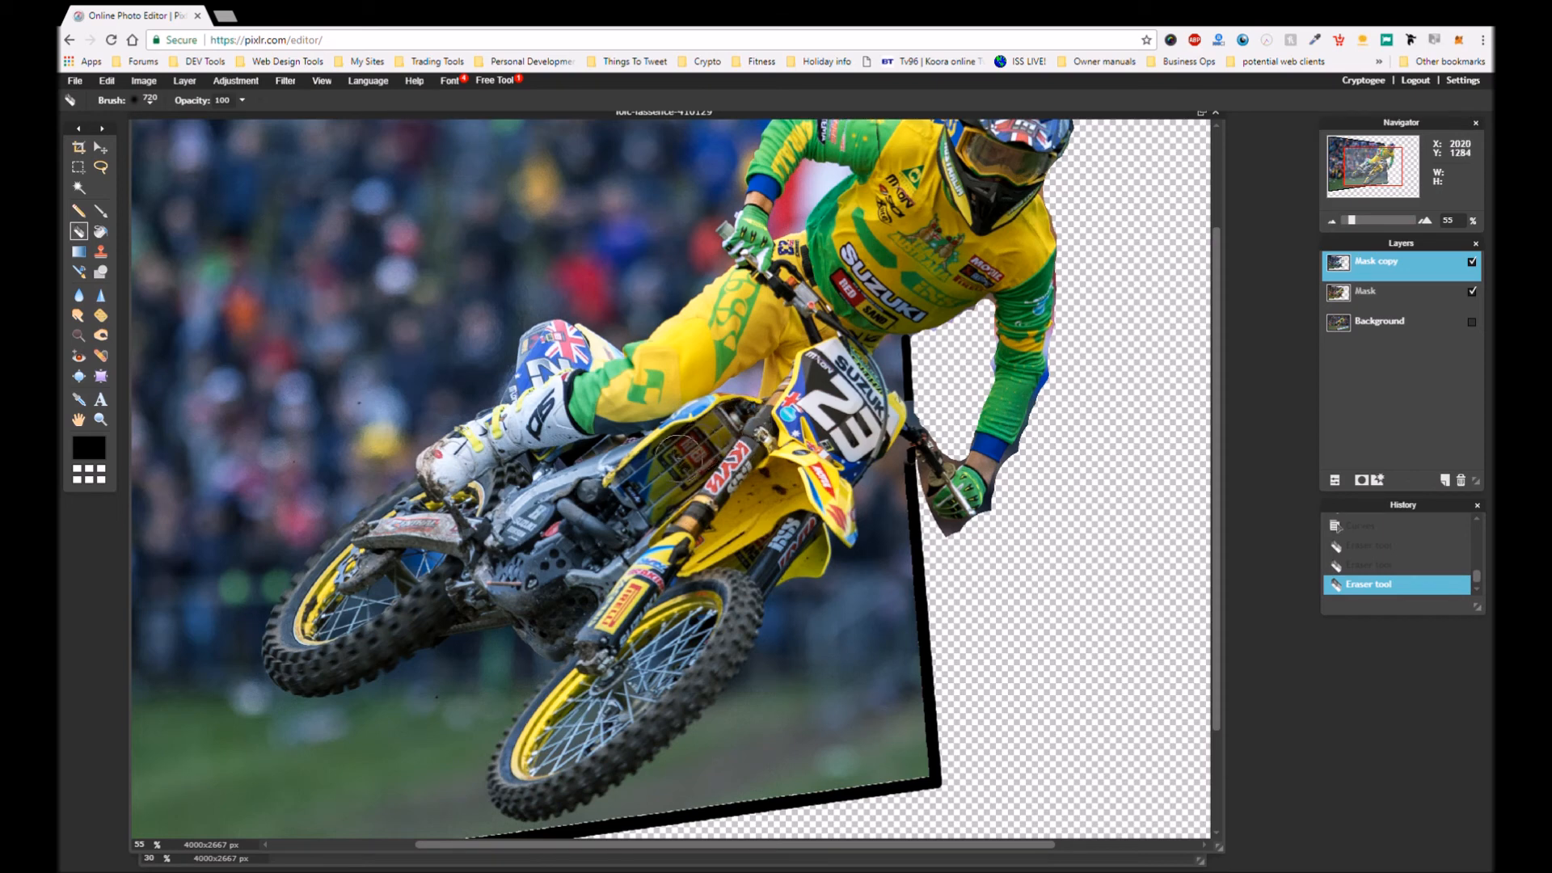
pyautogui.click(681, 453)
pyautogui.scroll(-5, 684, 460)
pyautogui.scroll(-1, 684, 459)
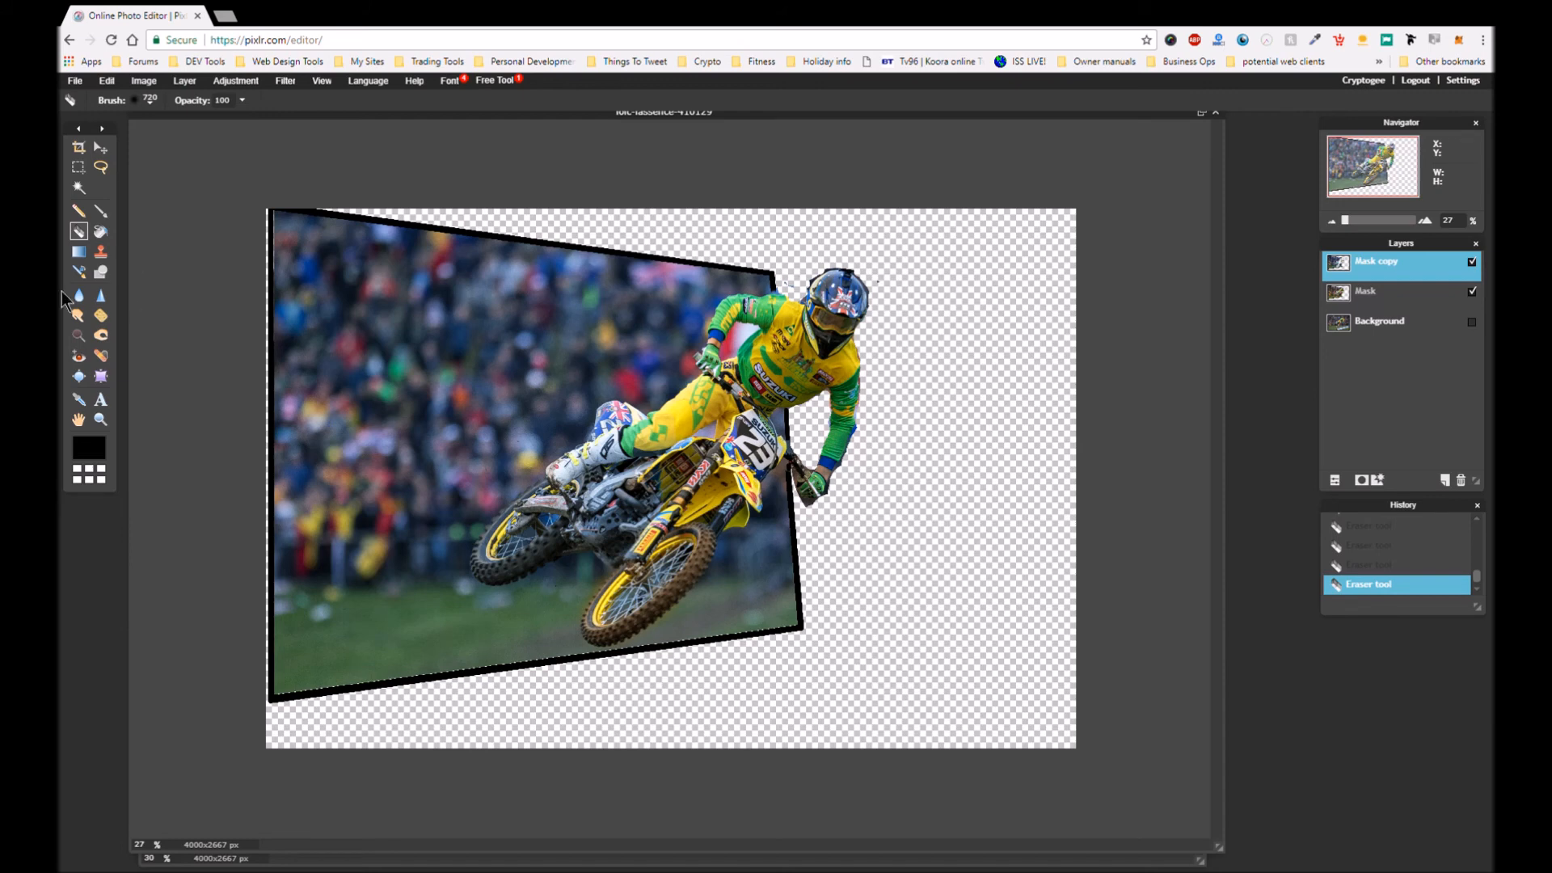
# Draw an elliptical selection about 1186 by 427 px over the crowd and the motorcycle's rear wheel area on the Mask copy layer
pyautogui.click(86, 169)
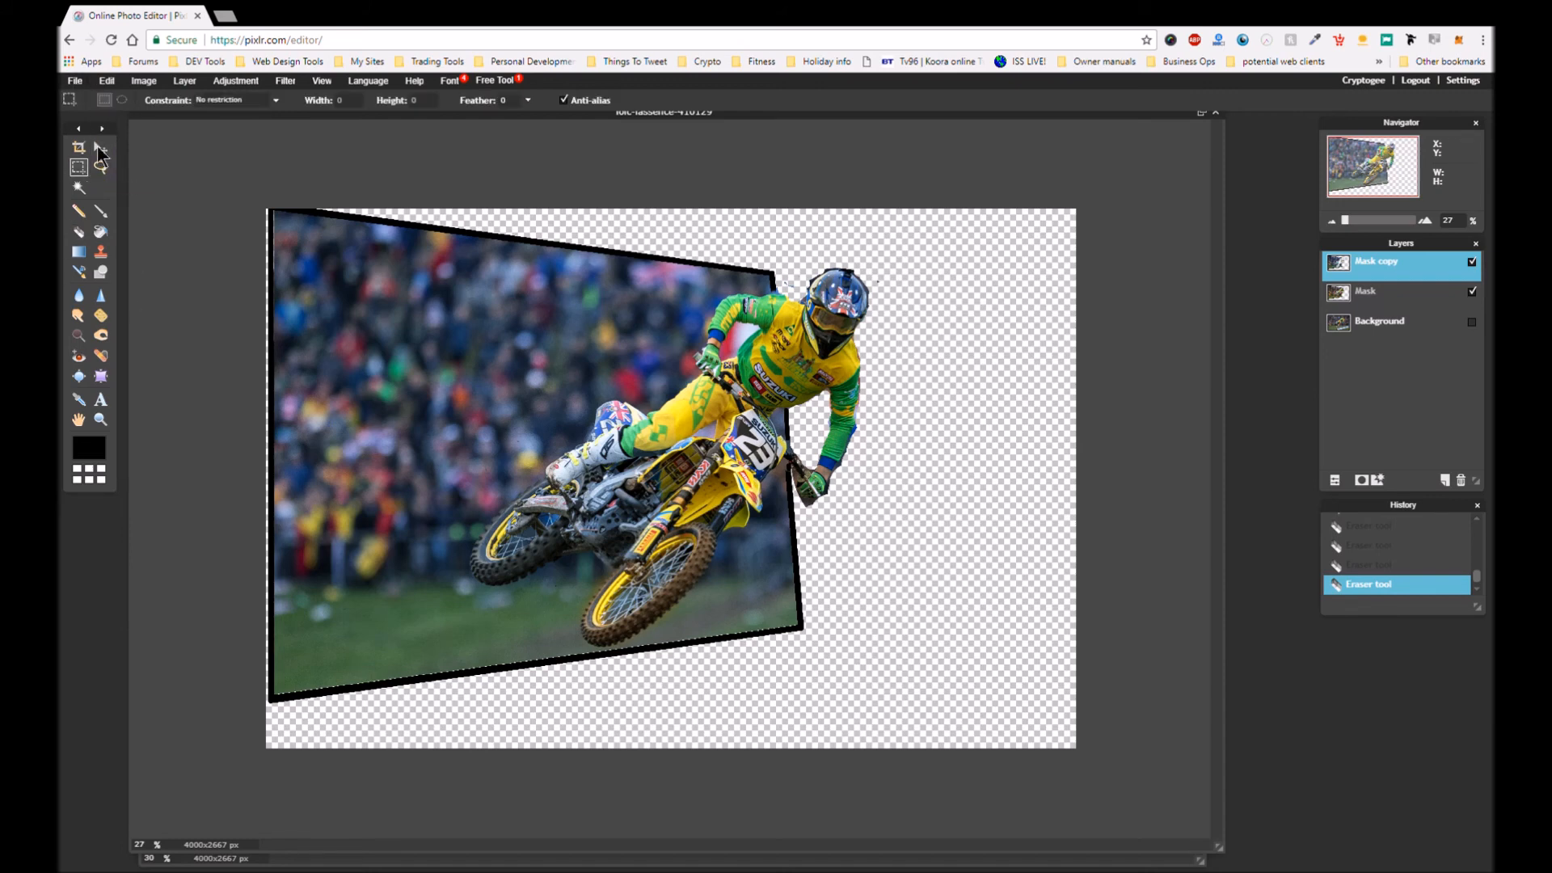
pyautogui.click(122, 99)
pyautogui.moveTo(406, 426)
pyautogui.mouseDown()
pyautogui.moveTo(551, 486)
pyautogui.moveTo(663, 483)
pyautogui.moveTo(644, 510)
pyautogui.mouseUp()
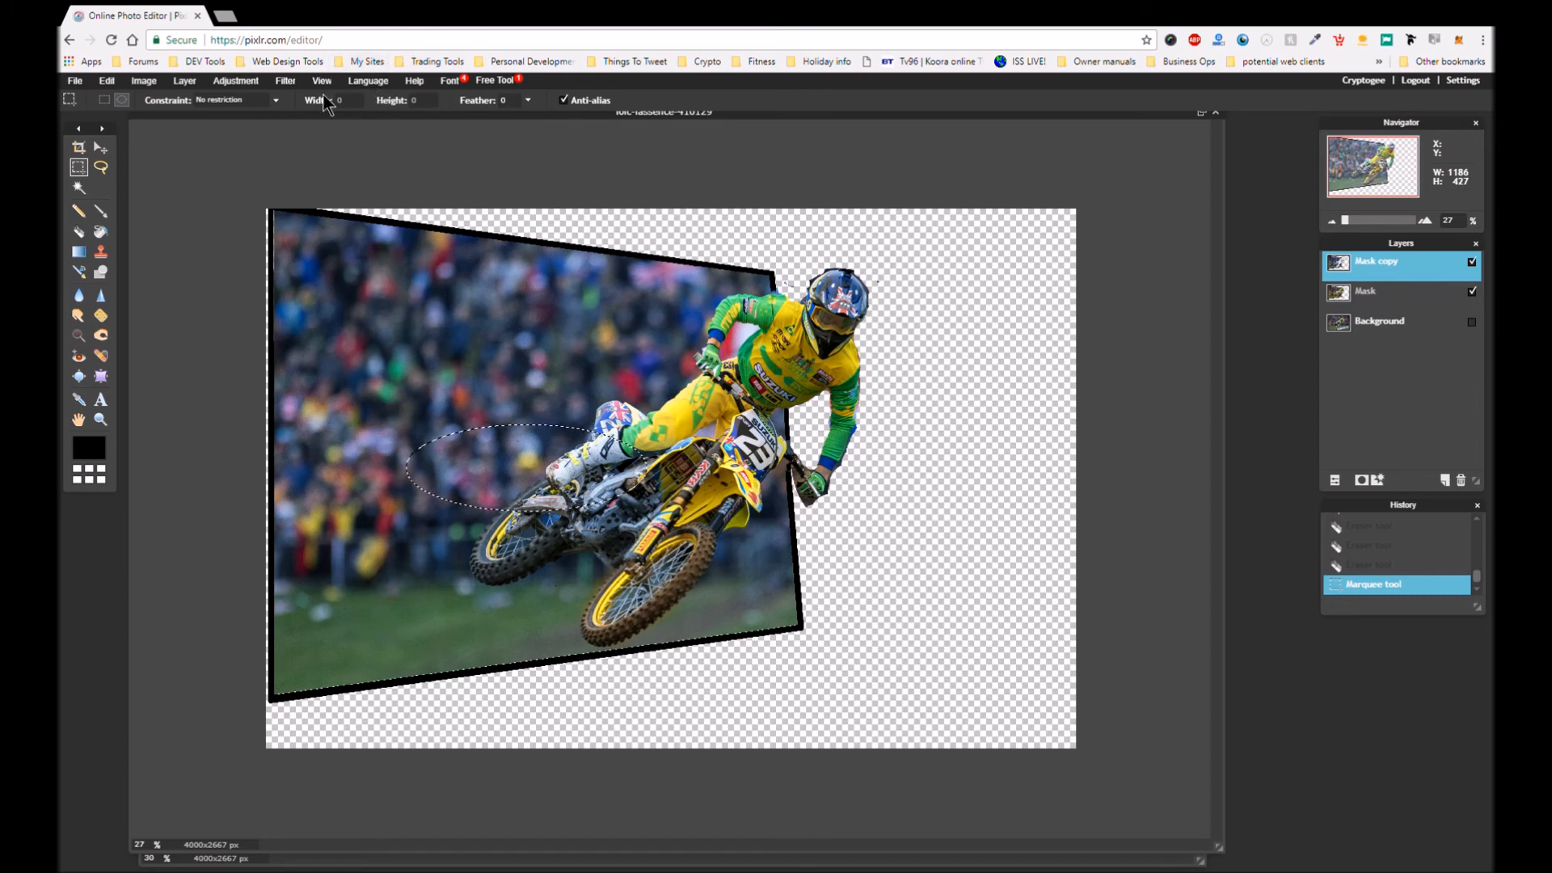
# Apply the Water swirl filter to the elliptical selection with amount 18 and size about 348, and deselect everything
pyautogui.click(260, 89)
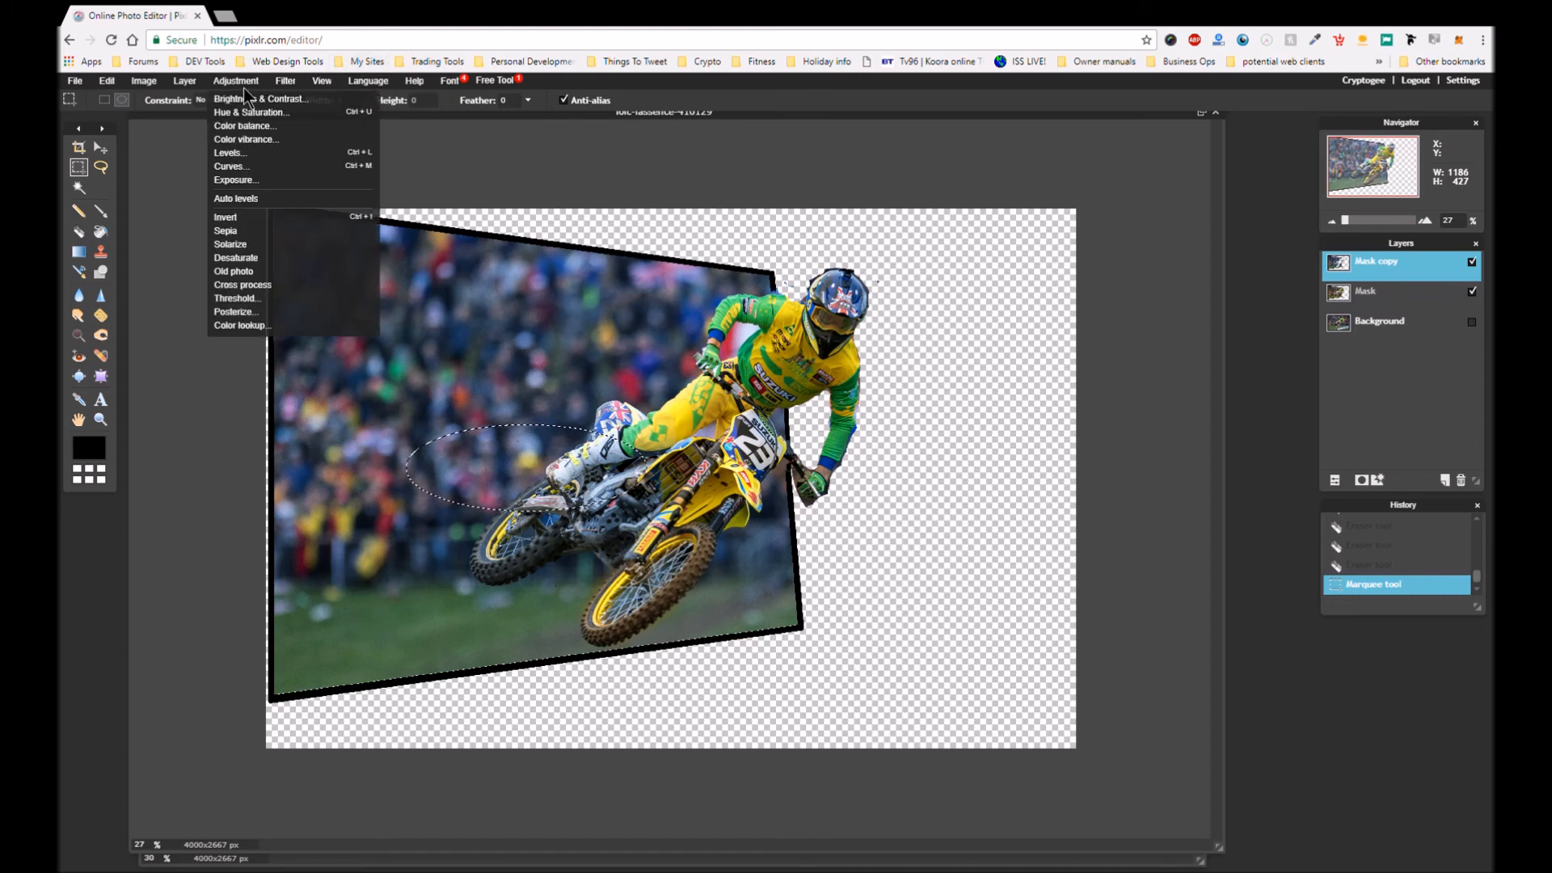
pyautogui.moveTo(285, 81)
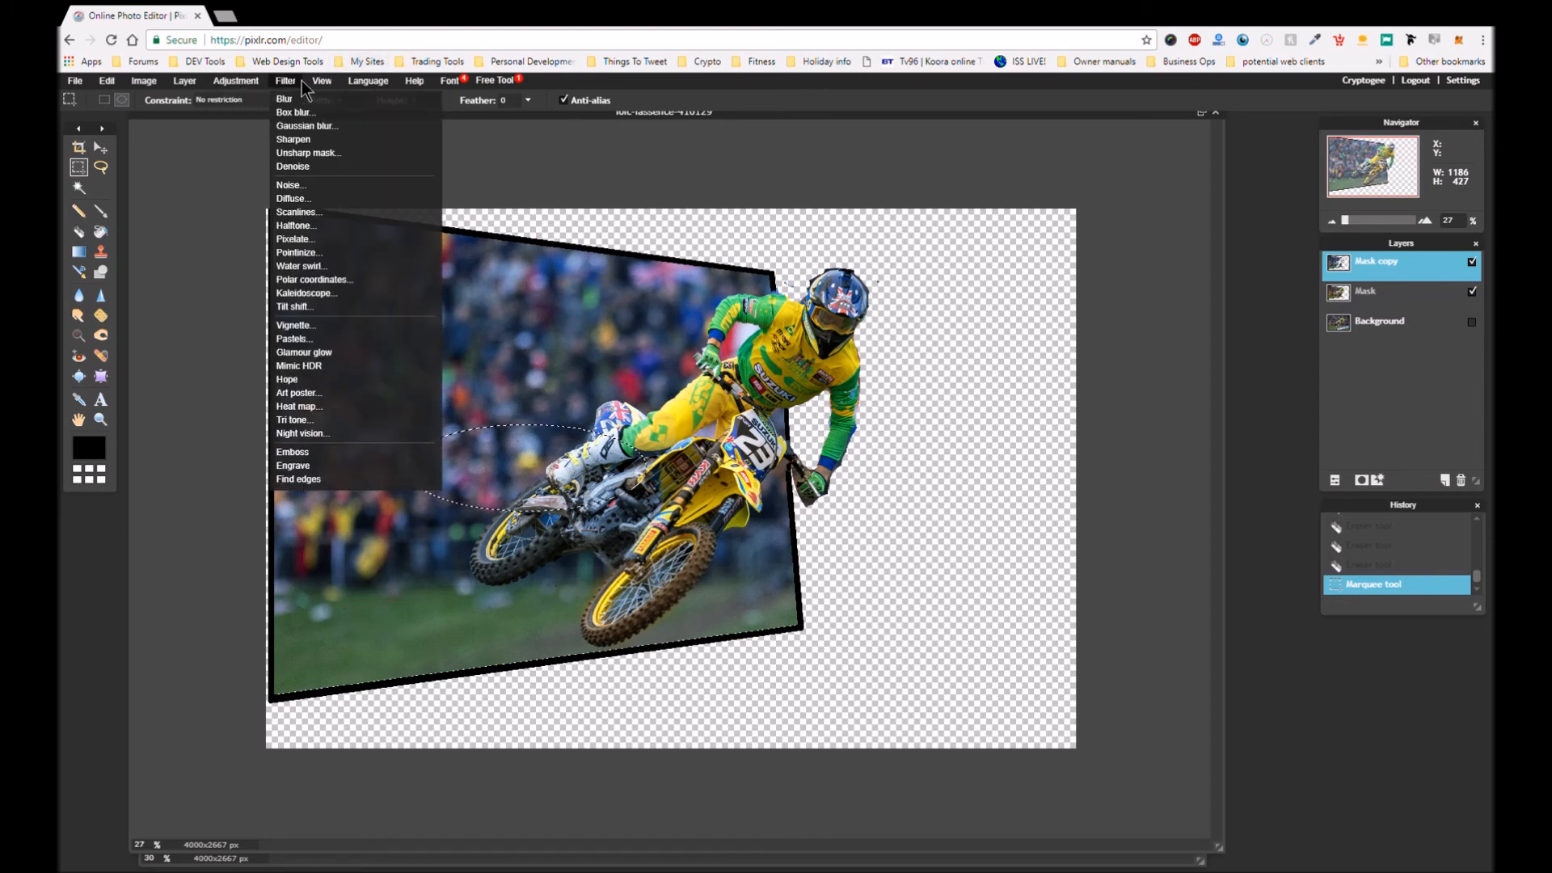
pyautogui.click(337, 270)
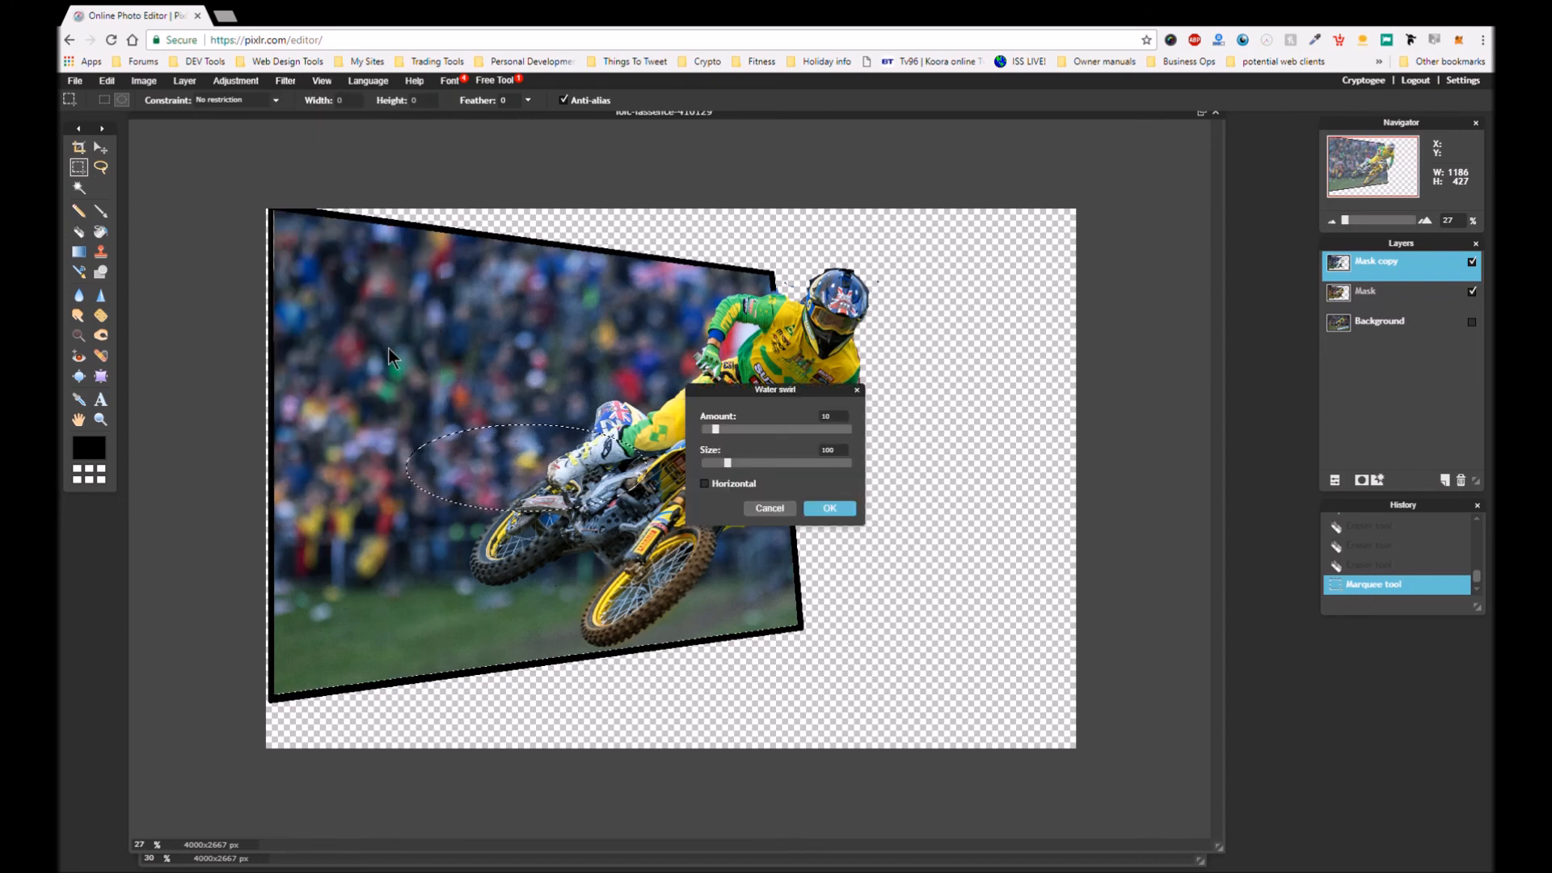
pyautogui.click(736, 467)
pyautogui.moveTo(736, 467); pyautogui.dragTo(804, 463)
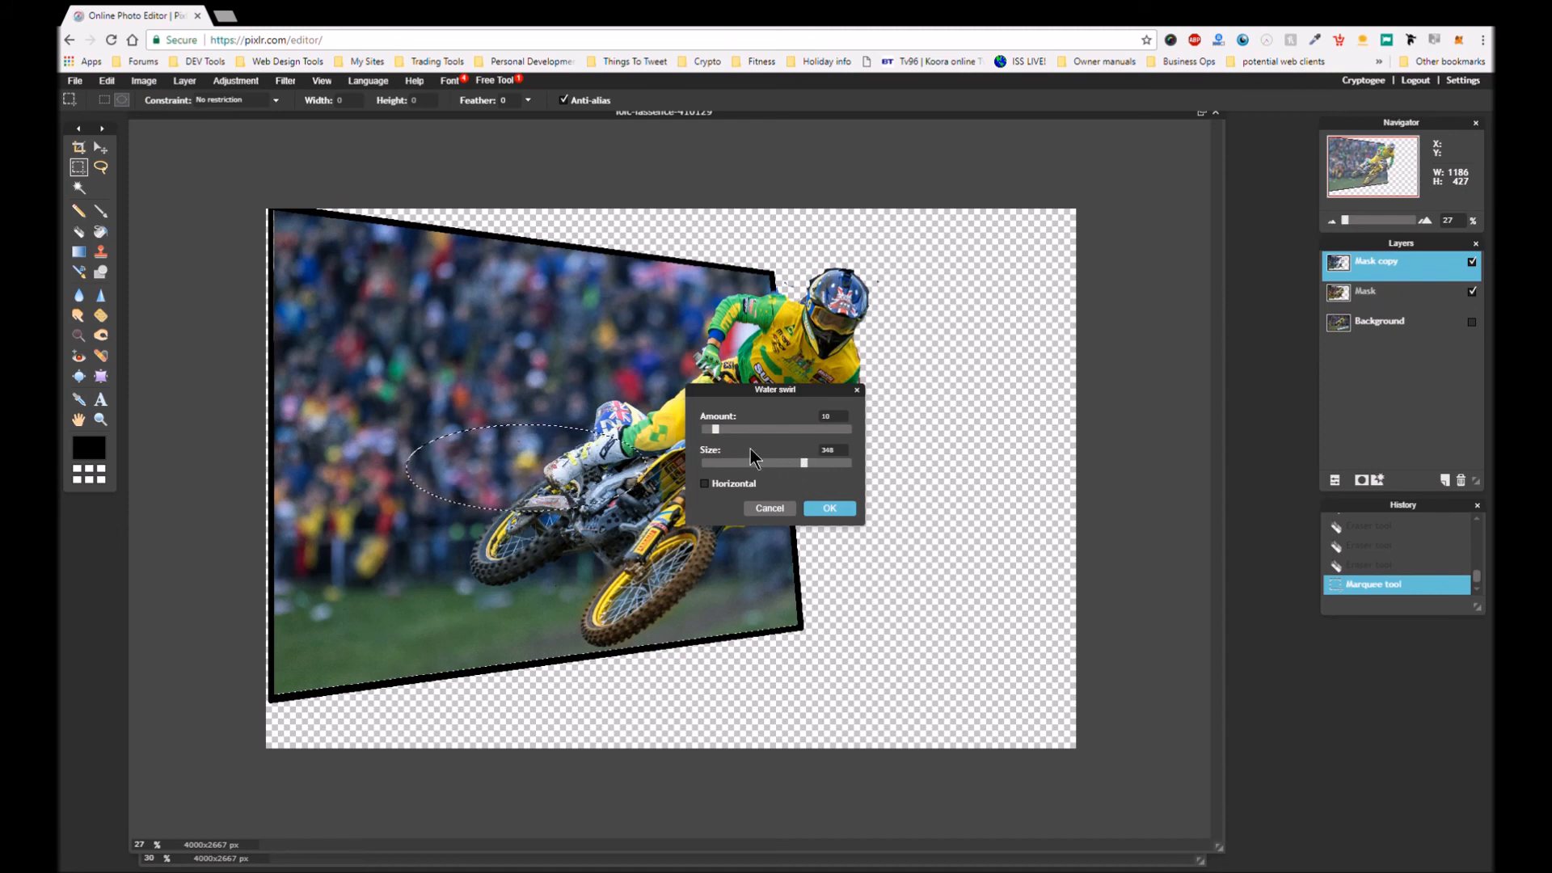
pyautogui.moveTo(719, 435); pyautogui.dragTo(731, 438)
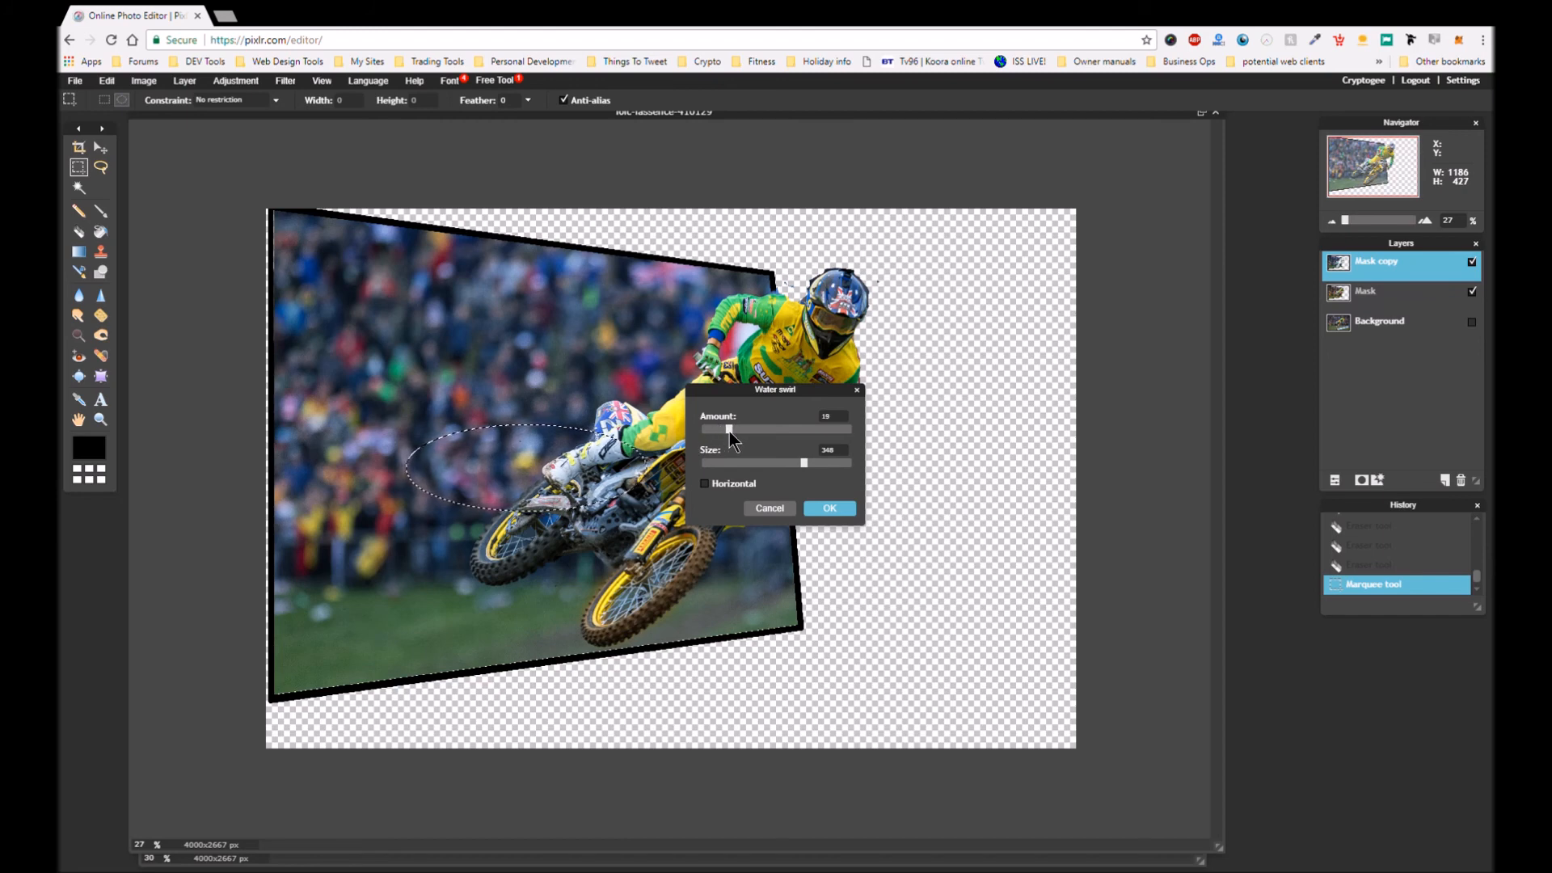
pyautogui.click(822, 512)
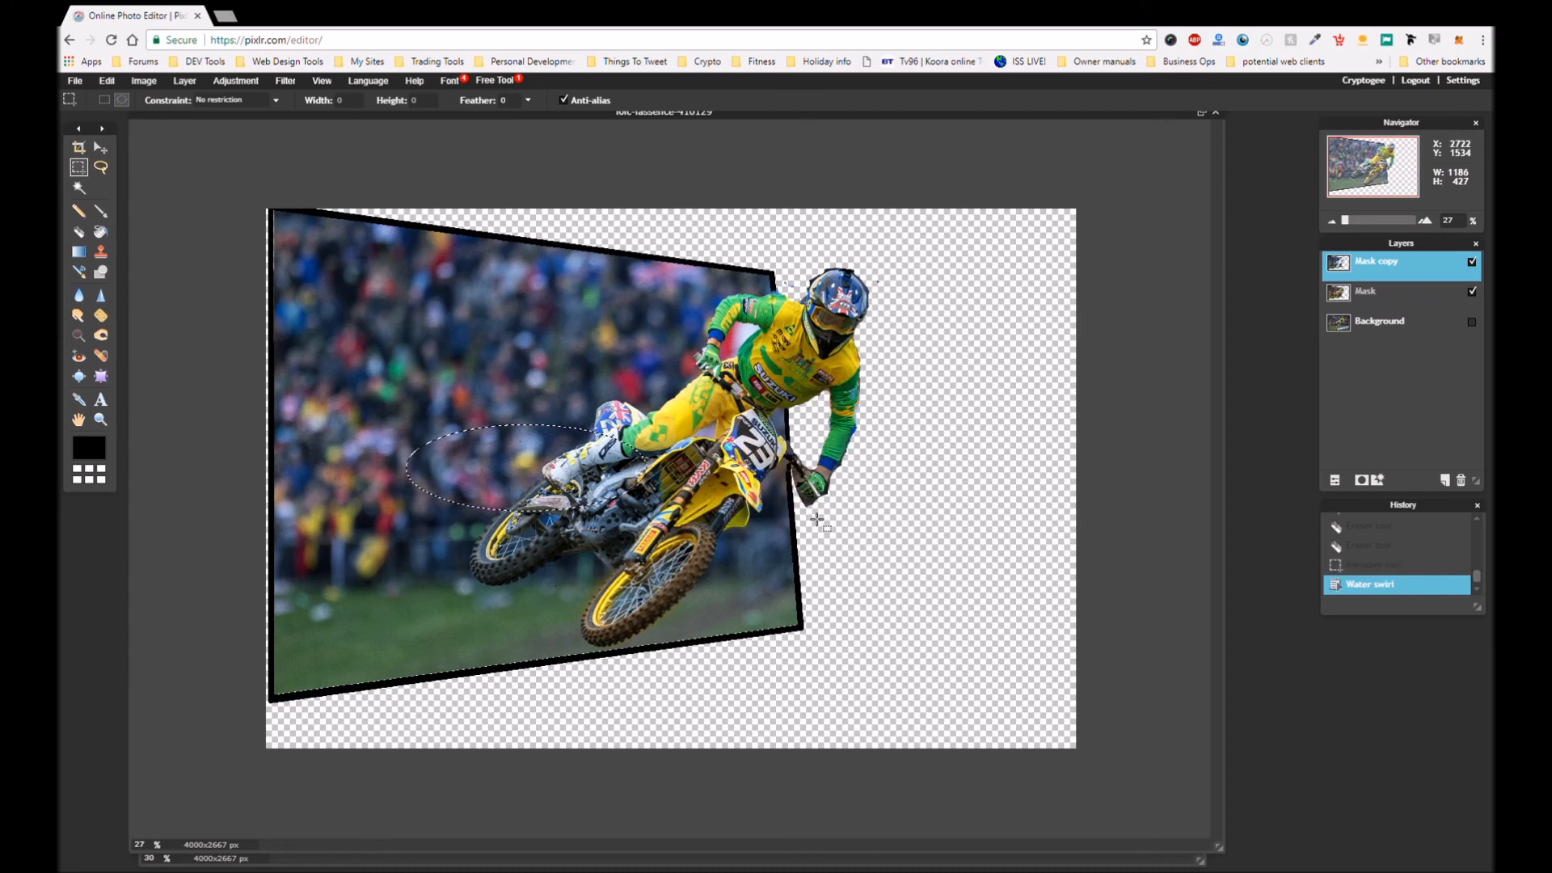
pyautogui.click(107, 81)
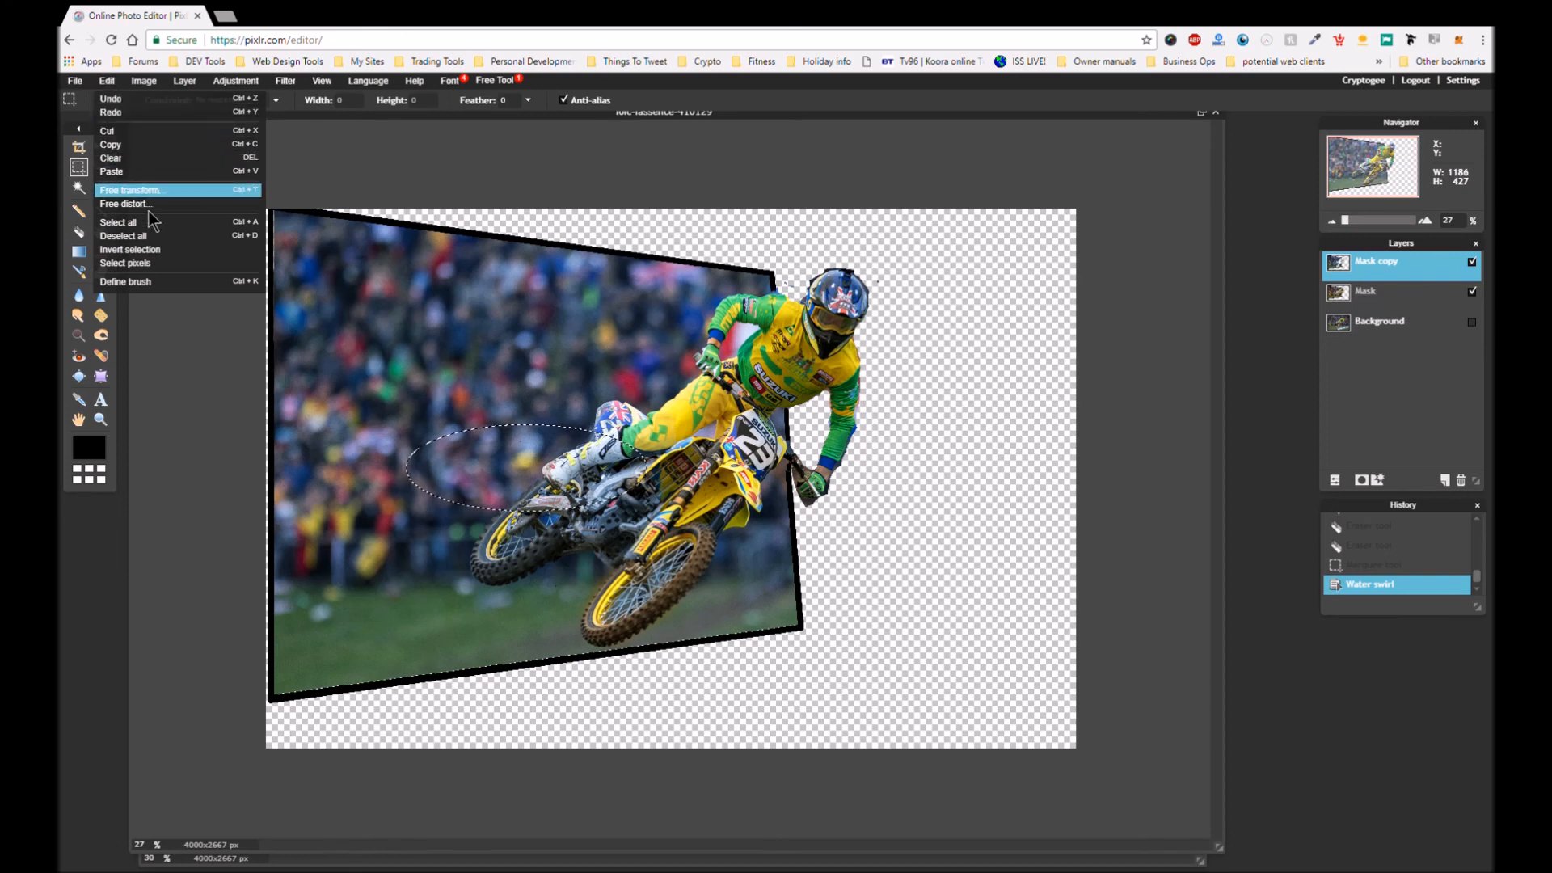
pyautogui.click(158, 237)
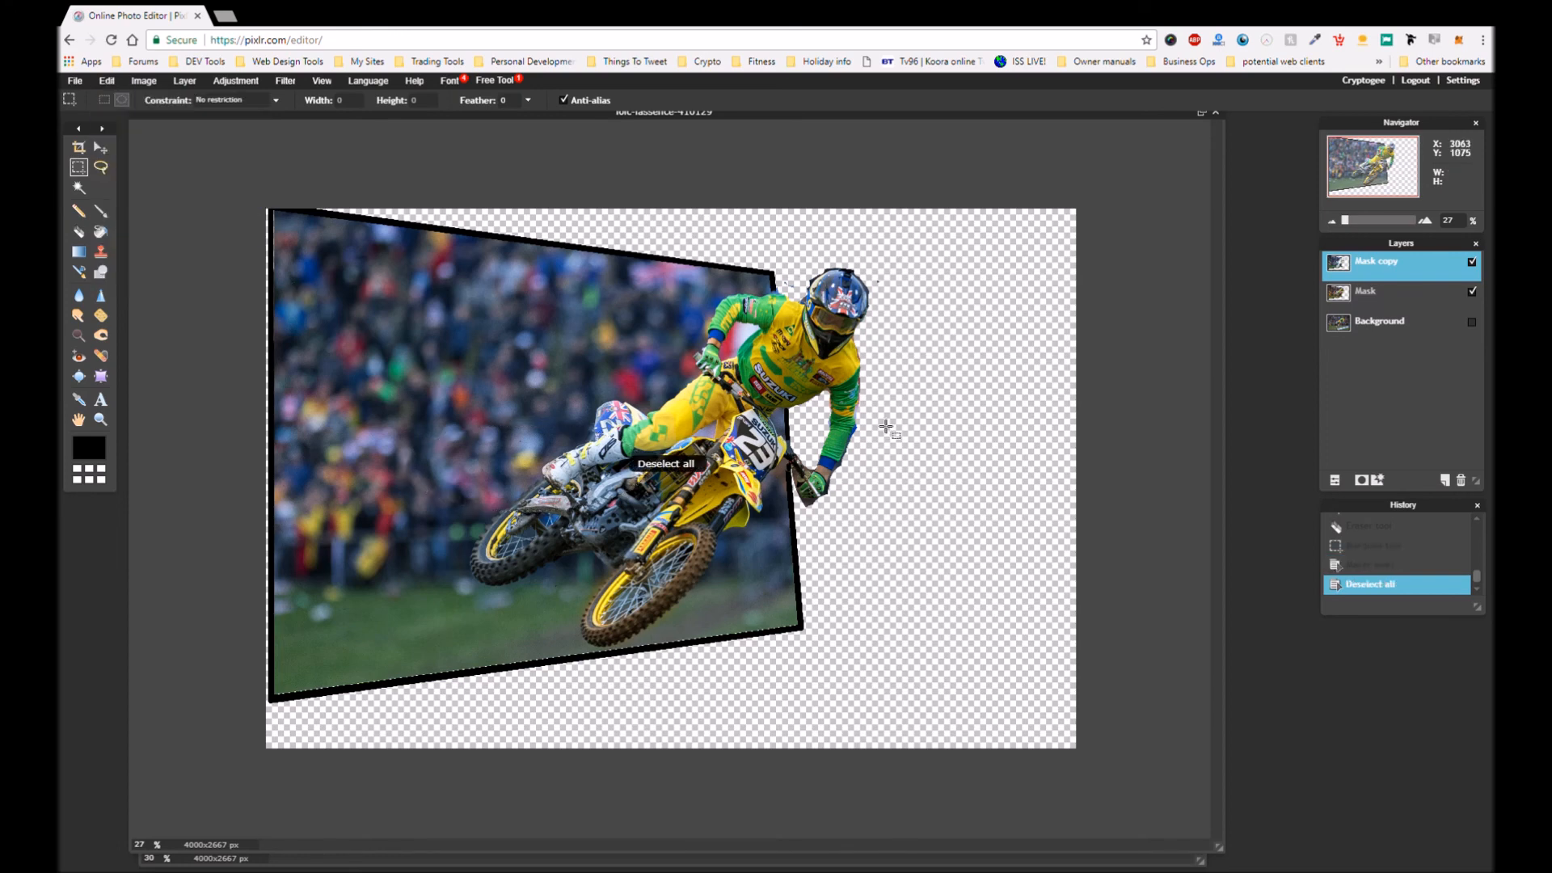
# Add a new empty layer directly above the Background layer, beneath the Mask layer
pyautogui.scroll(-2, 981, 445)
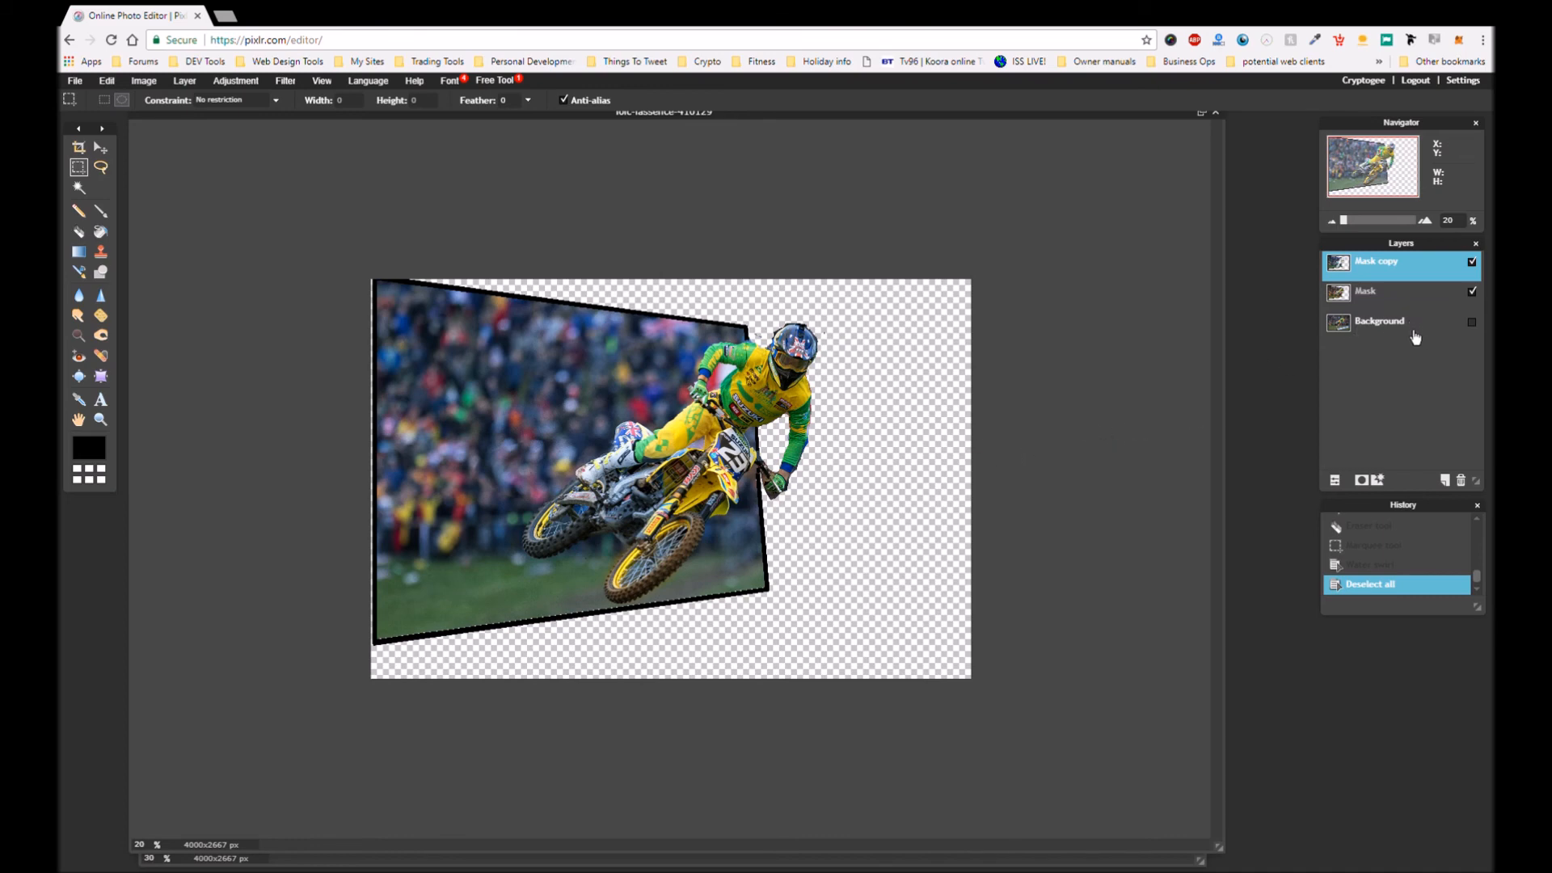
pyautogui.click(1415, 335)
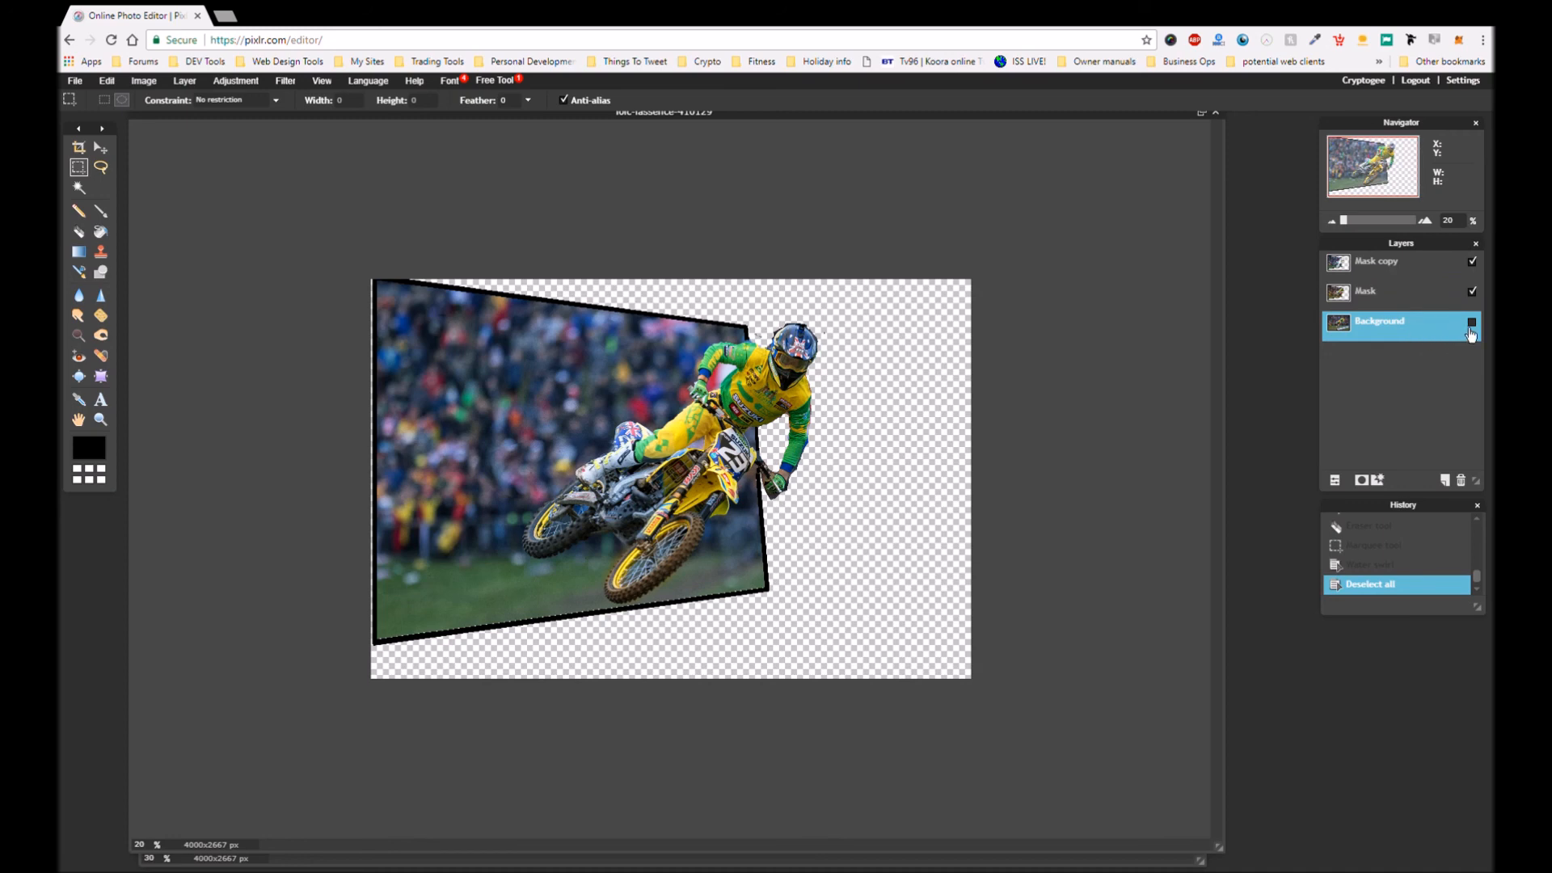
pyautogui.click(1445, 480)
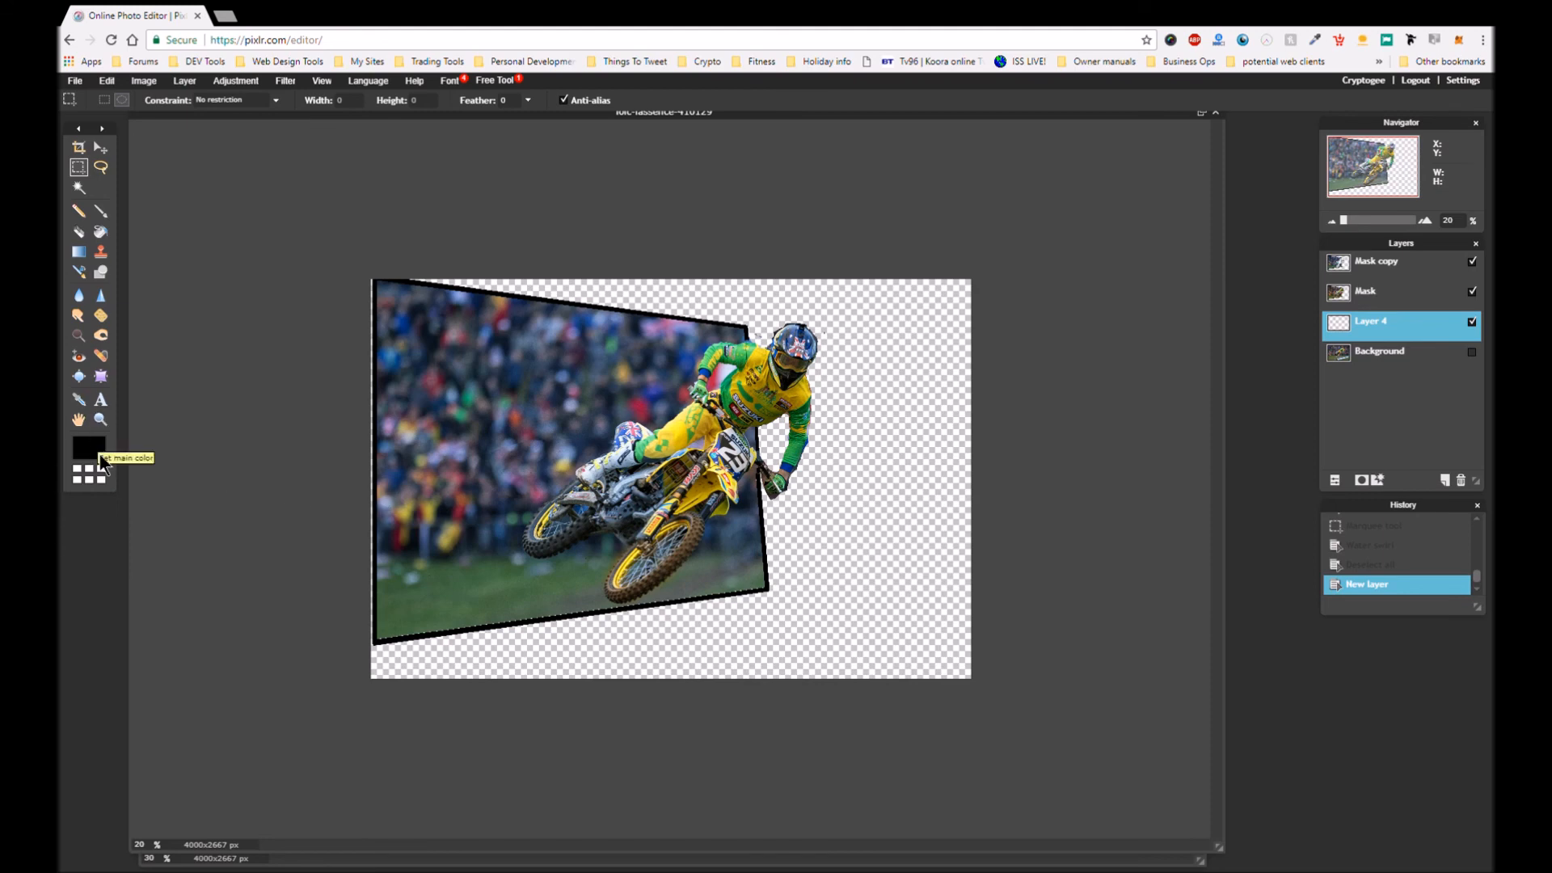
# Set the main colour to blue 3e7bb0 and fill the new layer with it using the Paint bucket tool
pyautogui.click(99, 453)
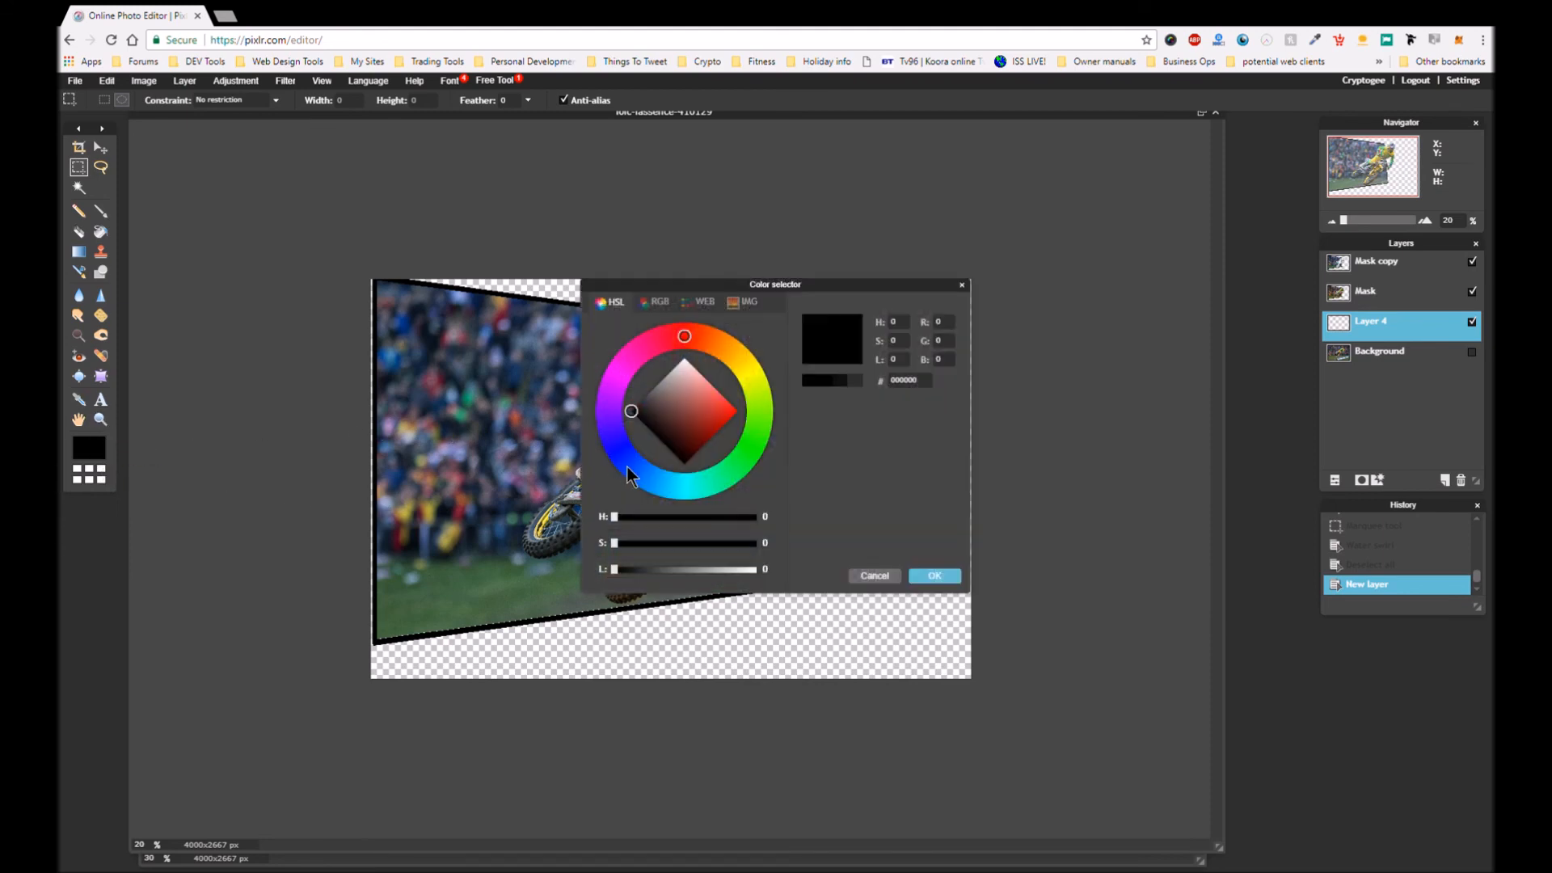
pyautogui.click(649, 478)
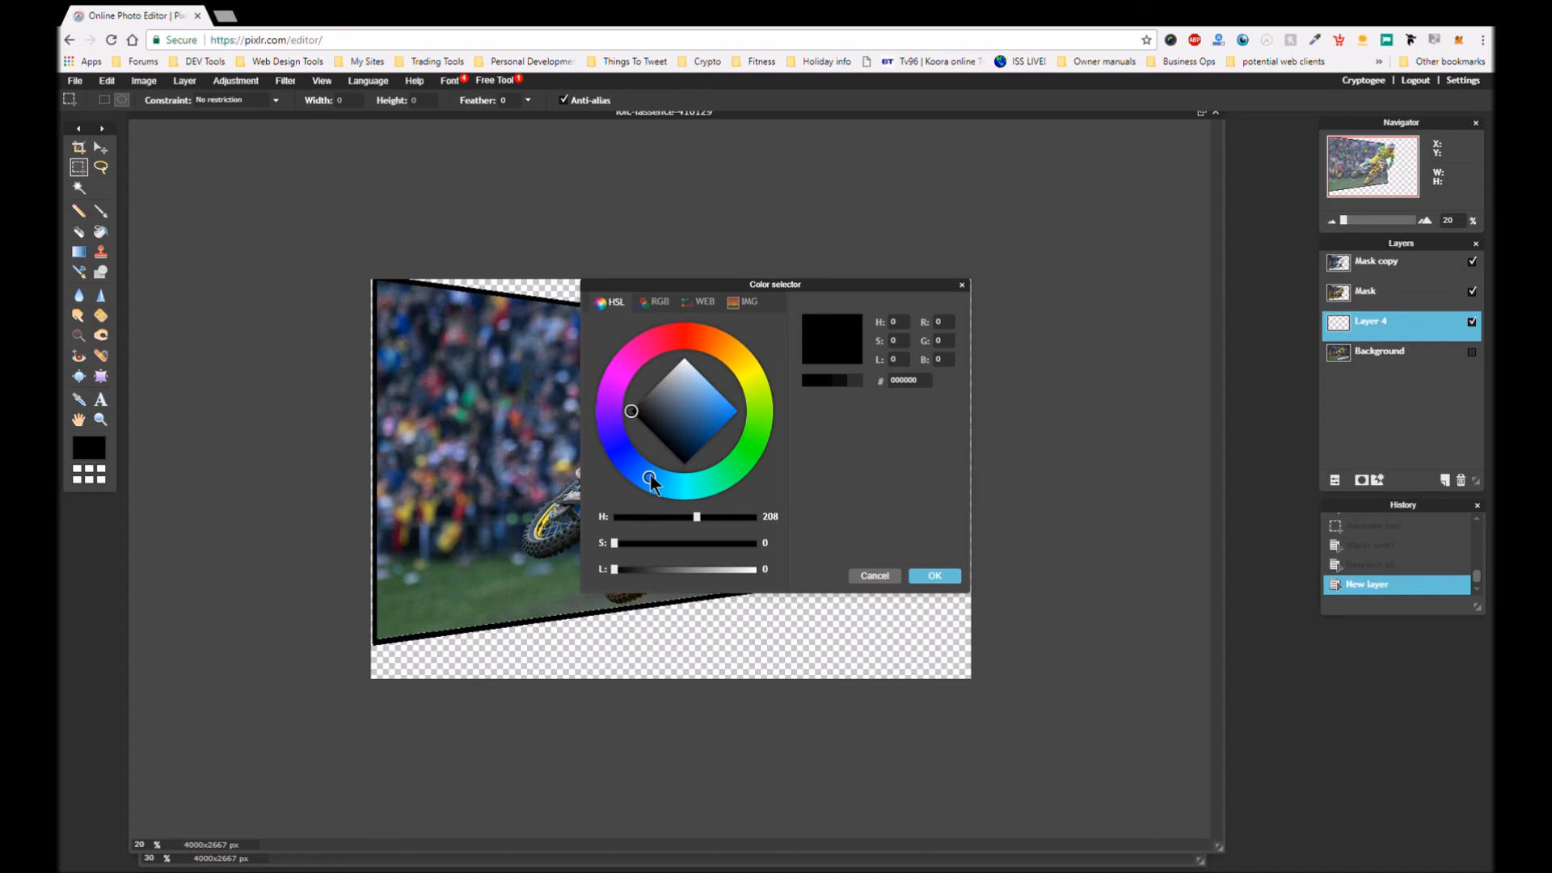
pyautogui.moveTo(718, 419); pyautogui.dragTo(704, 408)
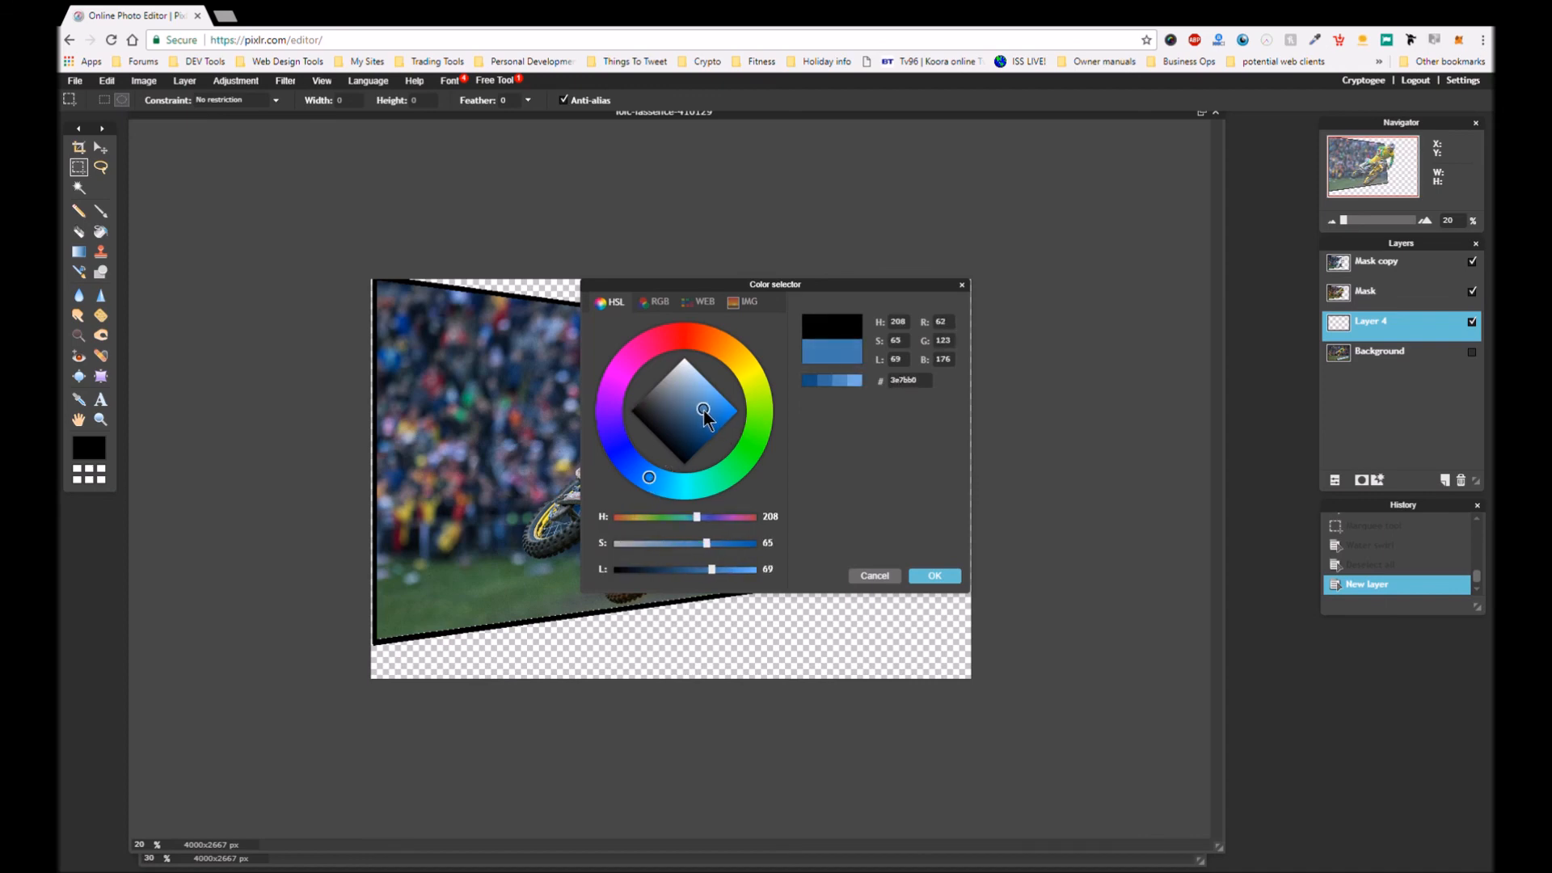
pyautogui.click(936, 576)
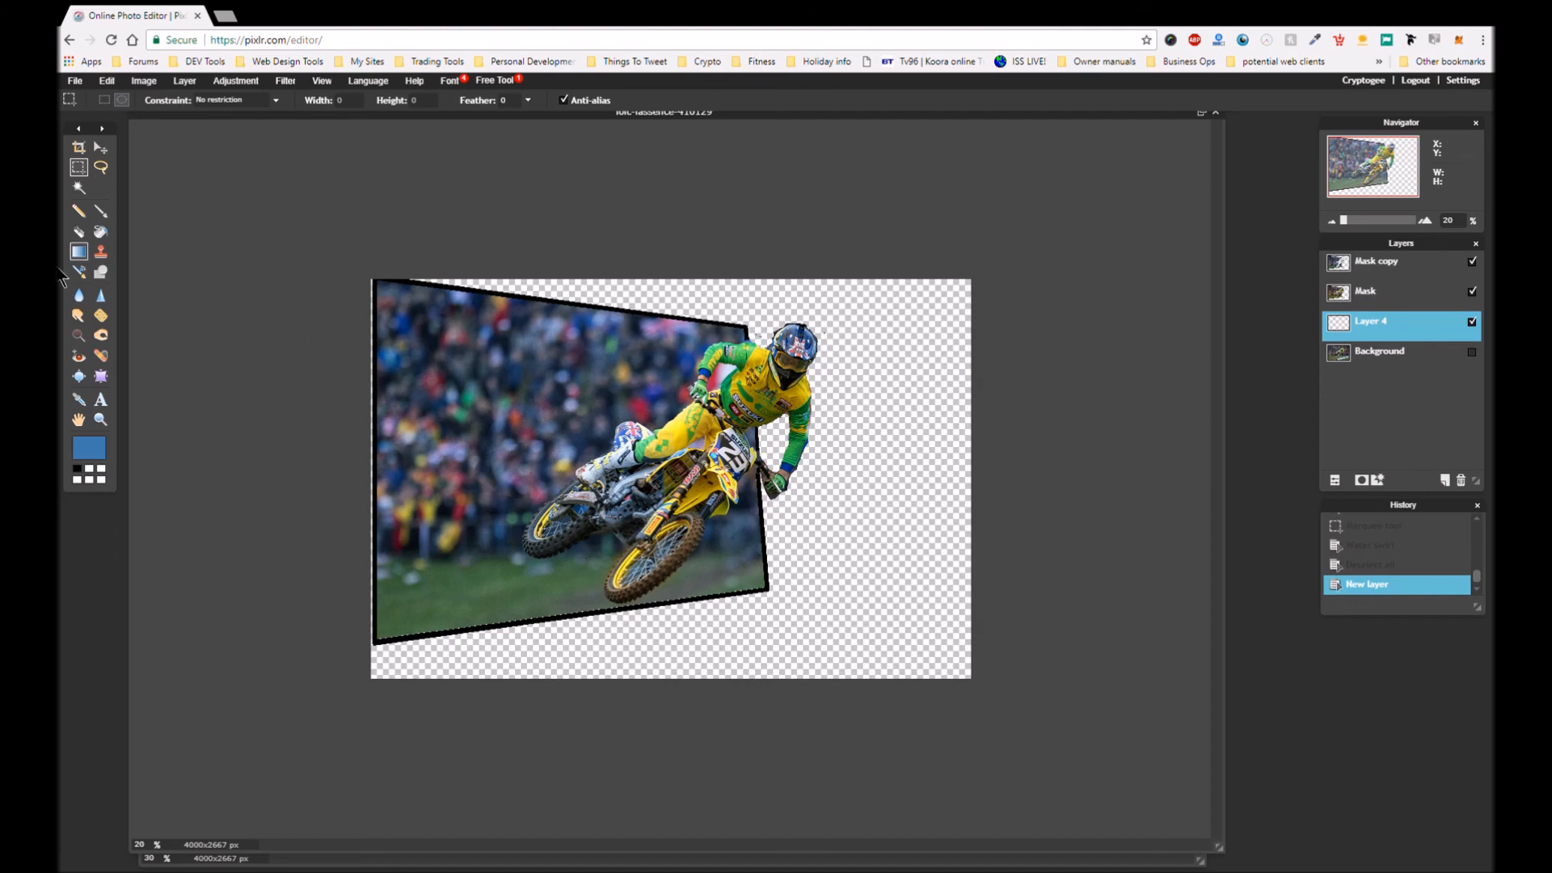
pyautogui.click(100, 232)
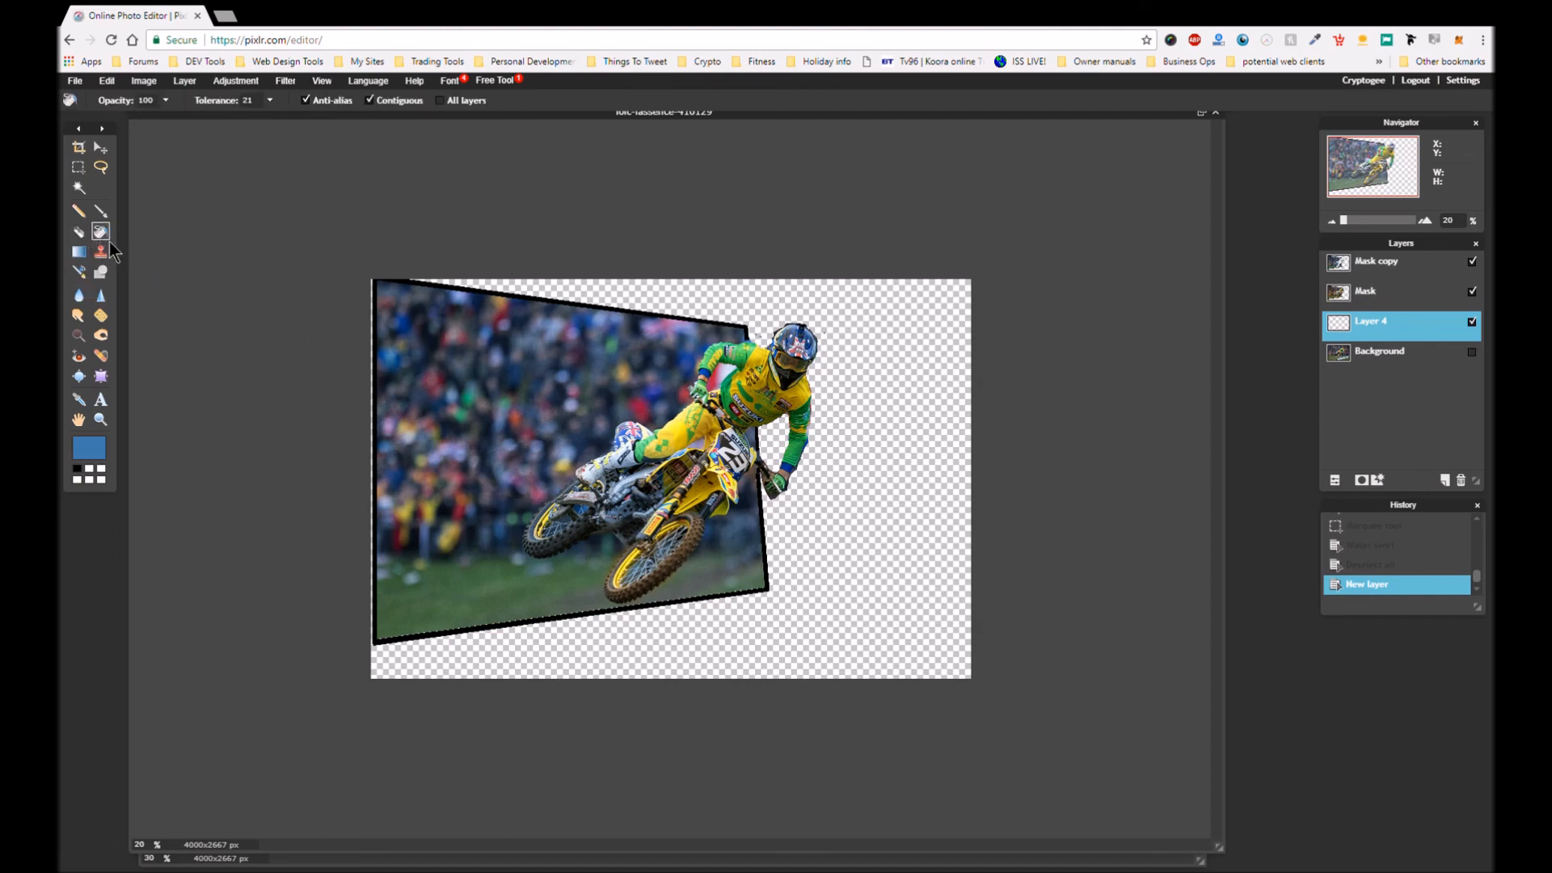
pyautogui.click(913, 368)
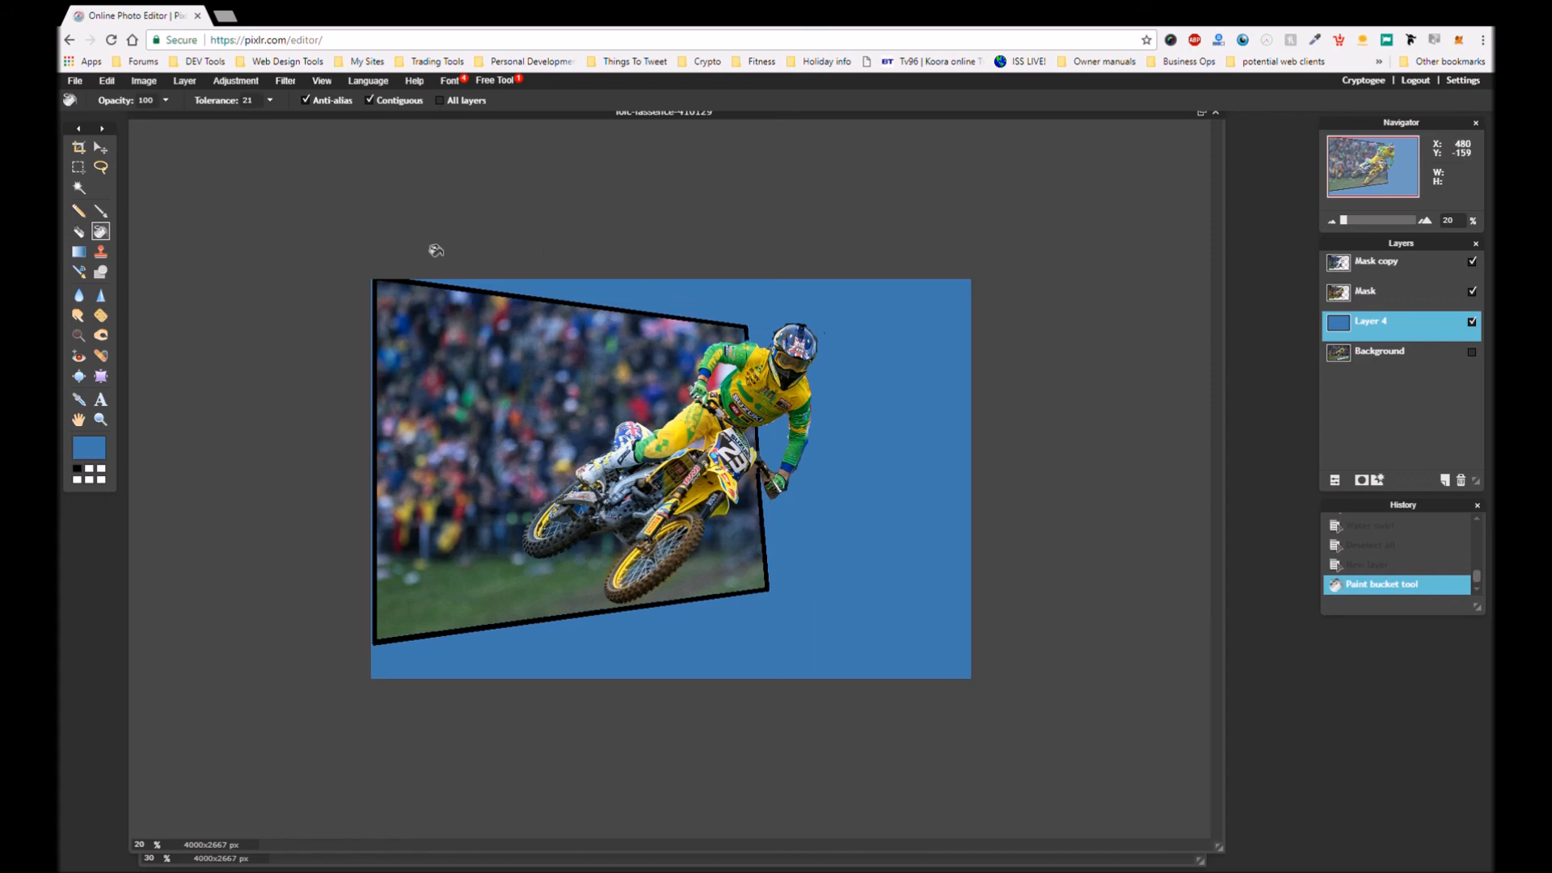
# Open the options for resizing, rotating, flipping and cropping the image and canvas
pyautogui.click(157, 81)
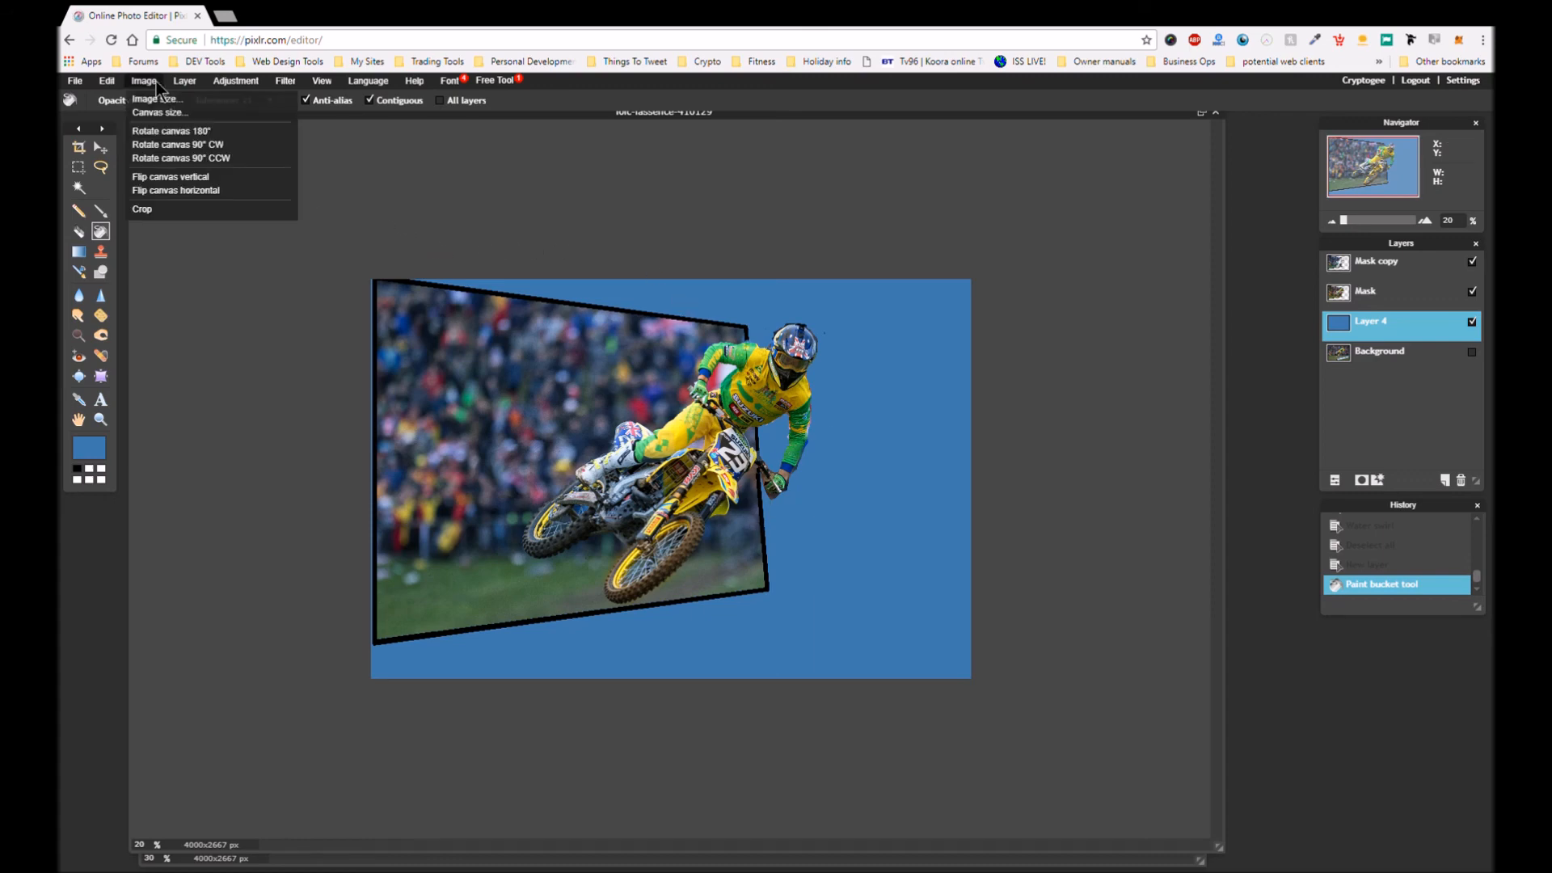